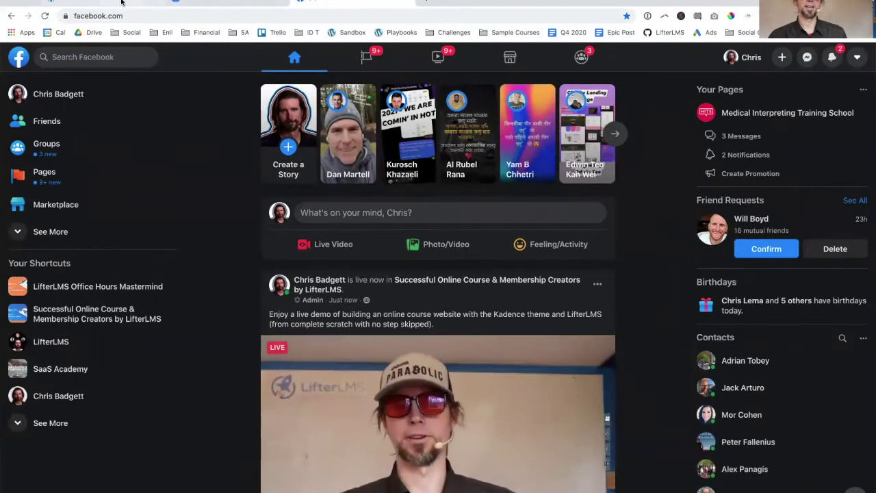
Switch to the WordPress sandbox site, review its default front page and open the admin dashboard.
left_click(121, 2)
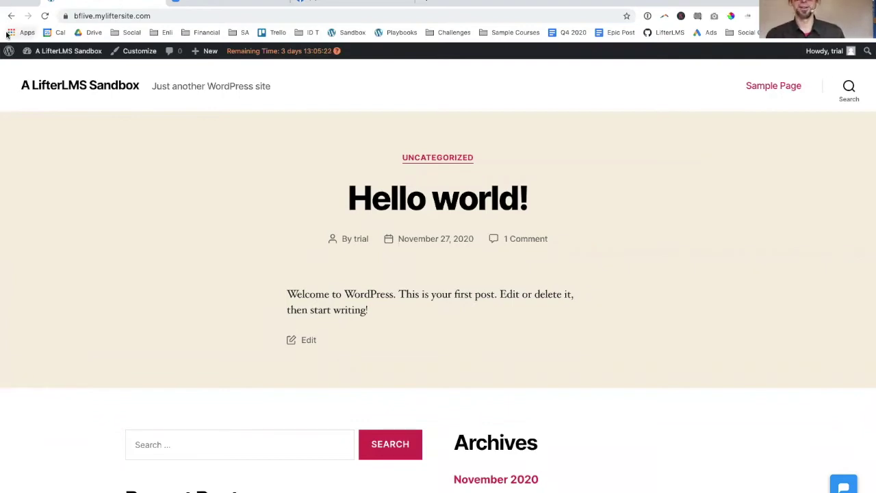
scroll(358, 155, "down", 10)
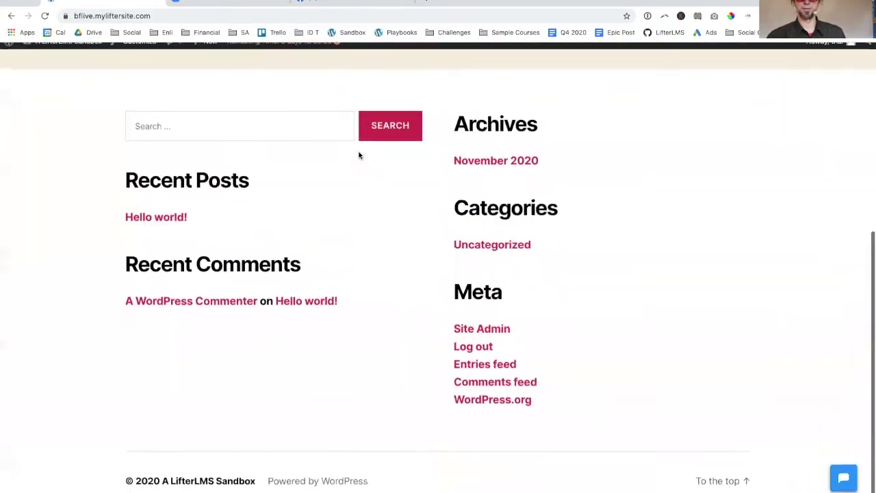
scroll(358, 155, "up", 10)
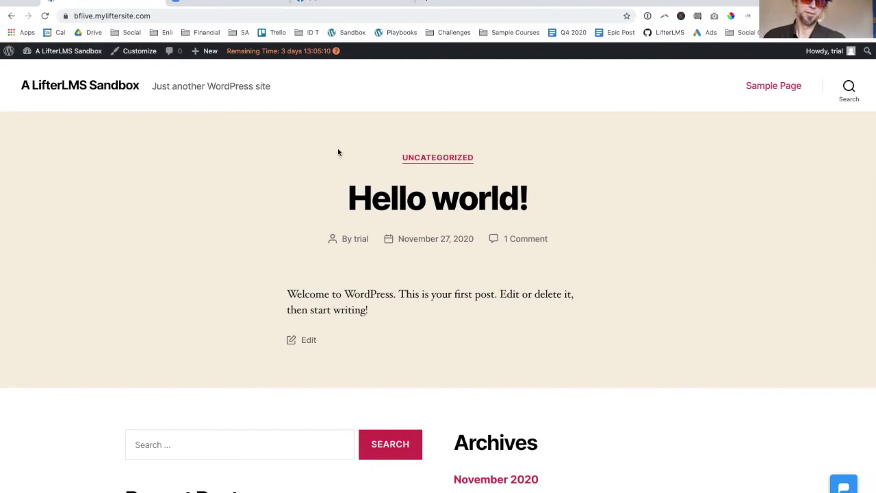
mouse_move(84, 54)
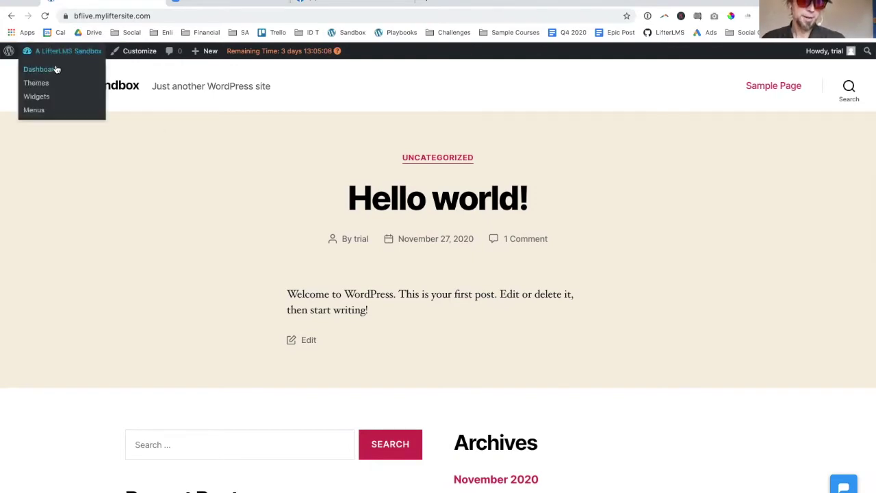
left_click(56, 69)
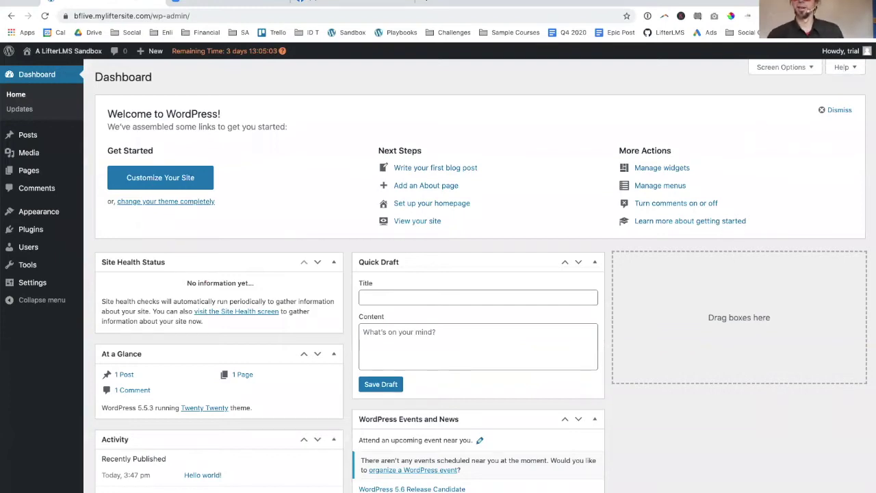
Dismiss the Welcome box and hide the Site Health Status, At a Glance, Activity, Quick Draft and WordPress Events and News boxes.
left_click(822, 112)
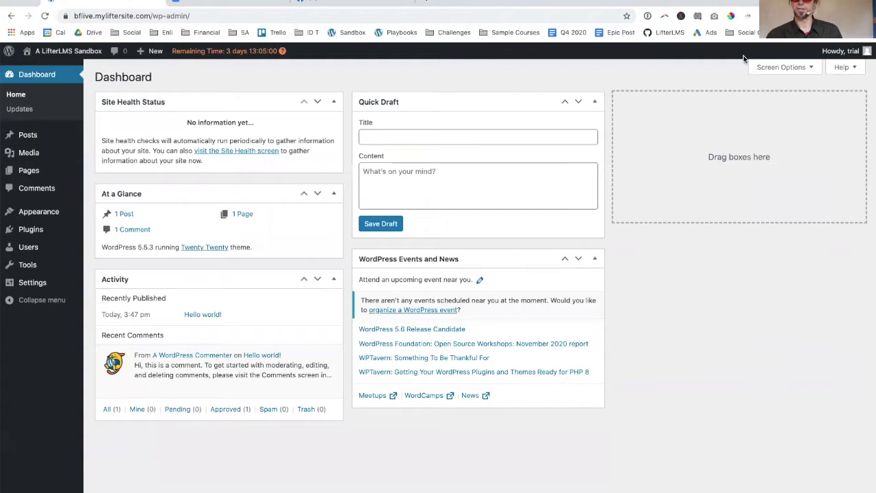
left_click(758, 67)
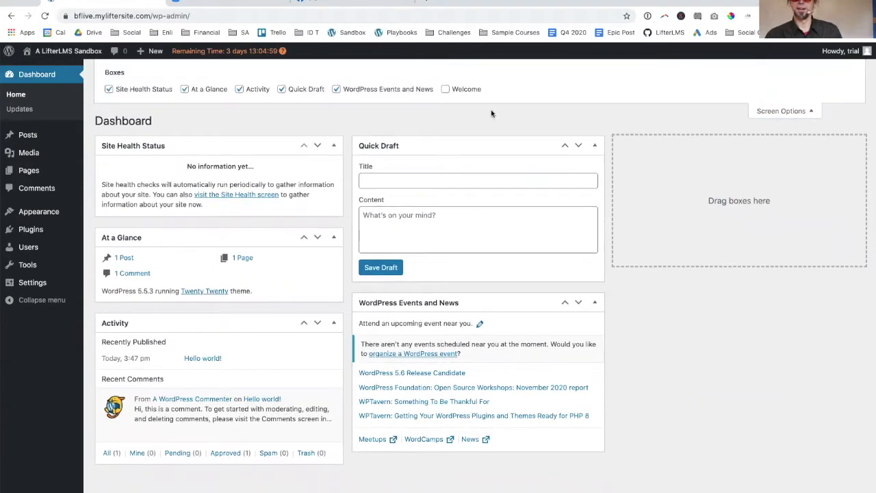
left_click(109, 90)
left_click(184, 89)
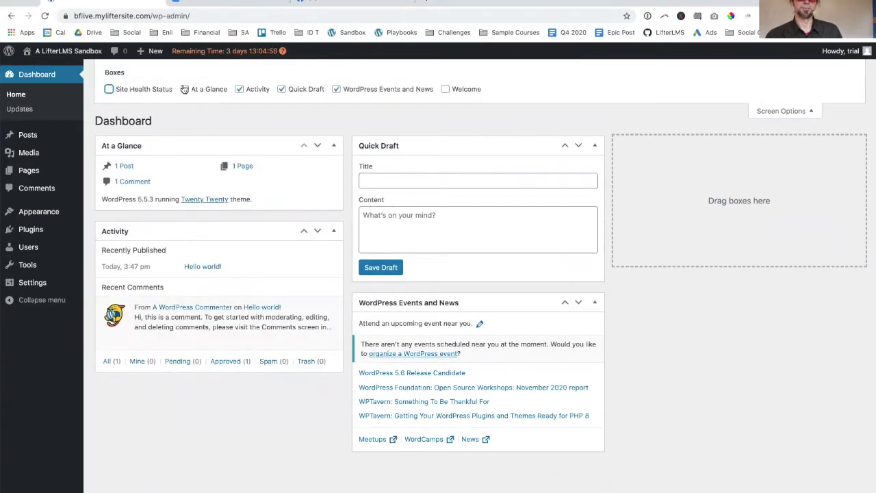
left_click(238, 89)
left_click(281, 89)
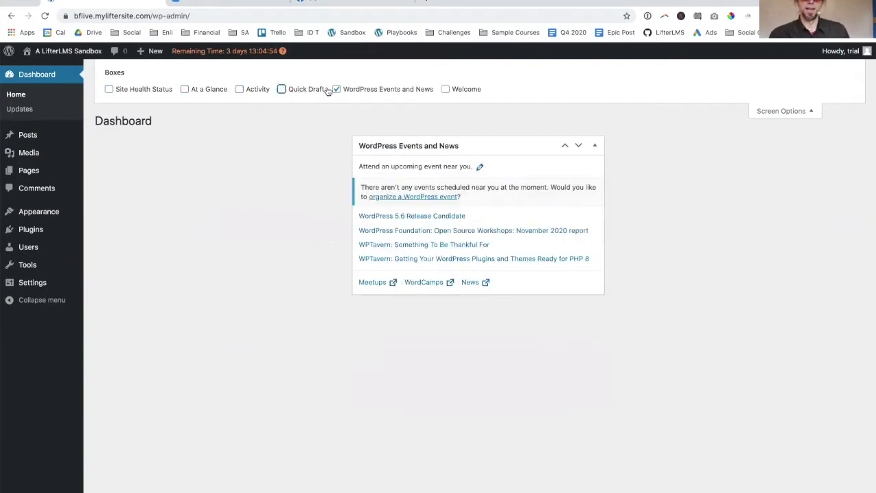
left_click(336, 89)
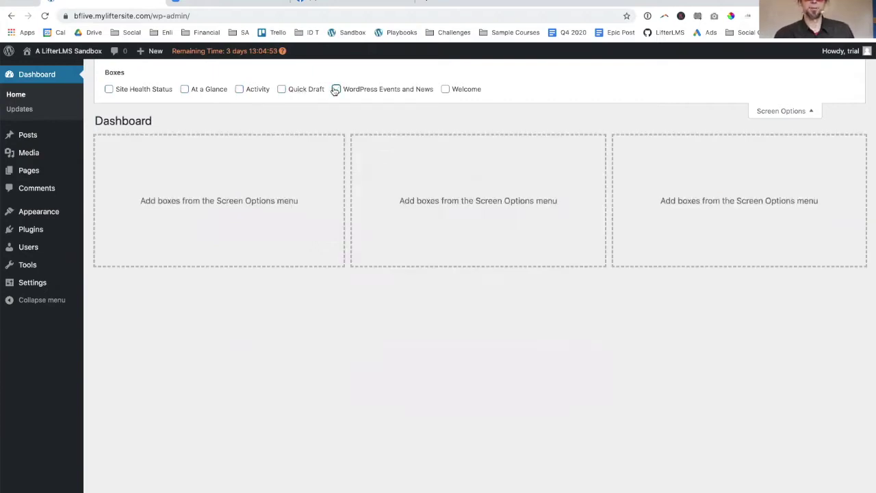
left_click(804, 111)
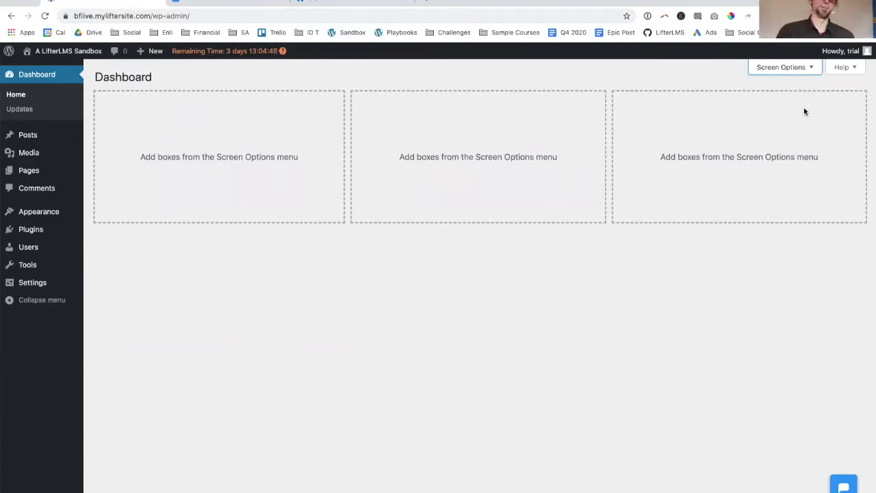
Search the plugin directory for LifterLMS, then install and activate the LMS by LifterLMS plugin.
mouse_move(41, 233)
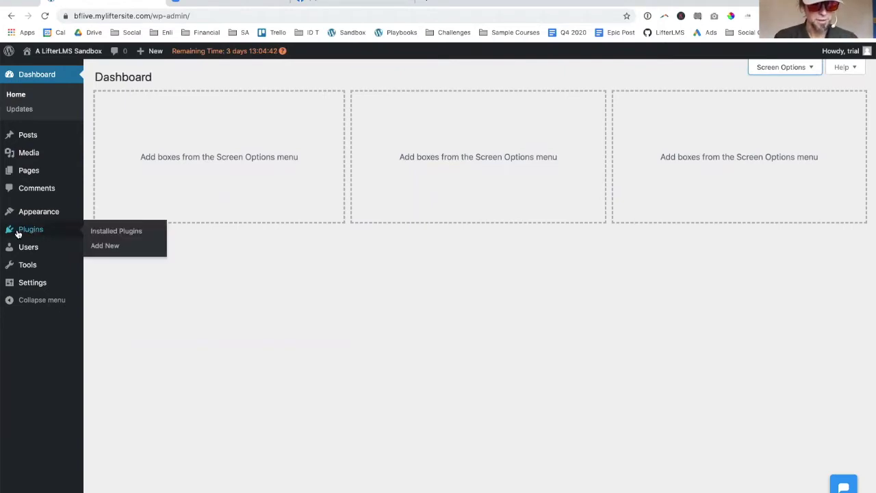
left_click(18, 233)
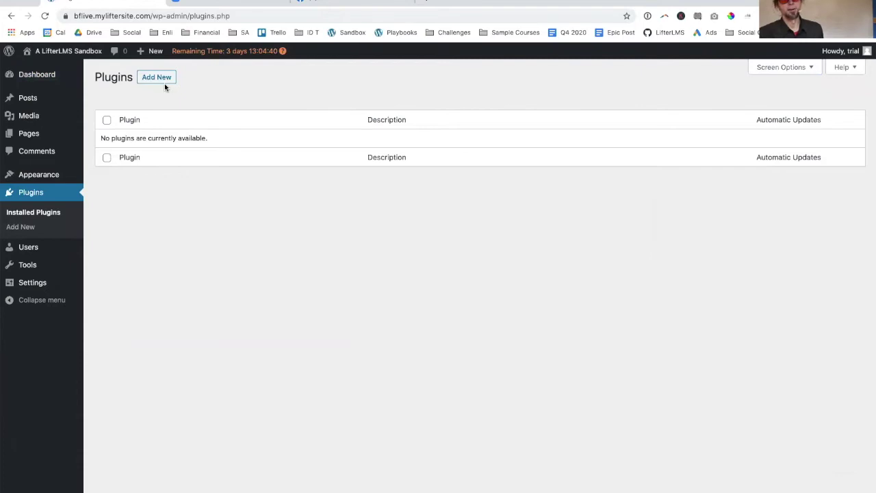
left_click(161, 78)
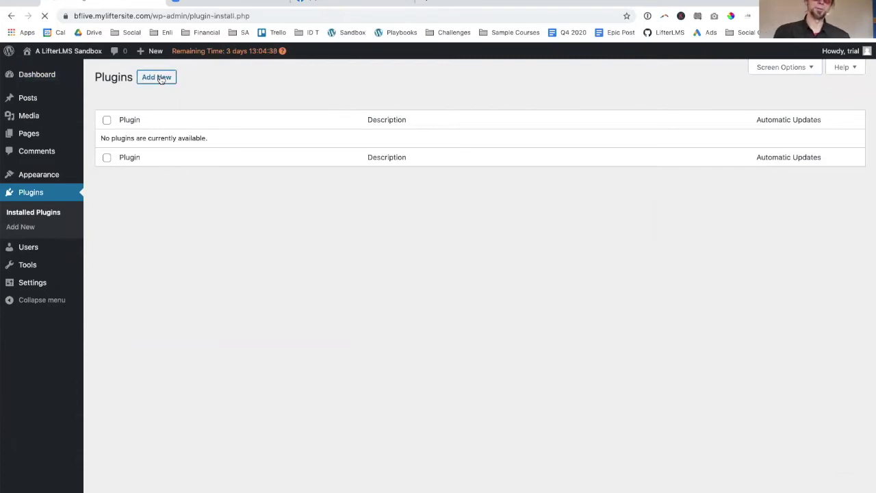
left_click(731, 107)
type("Lif")
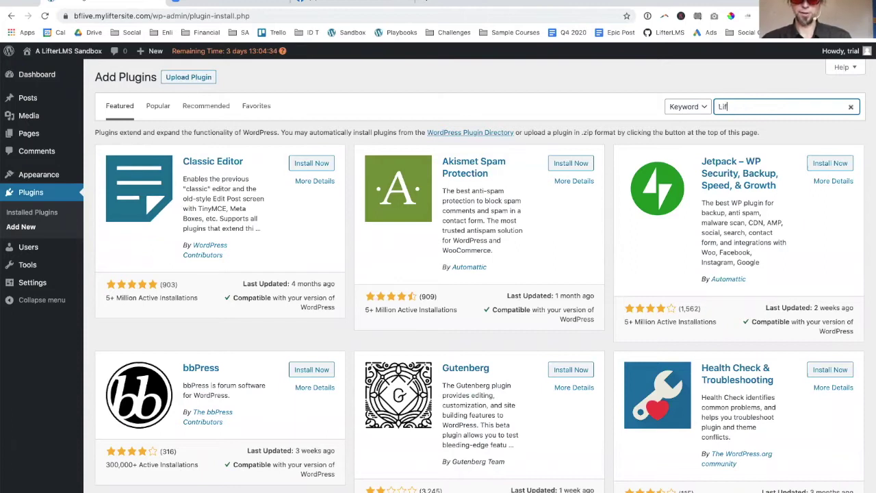
type("terLMS")
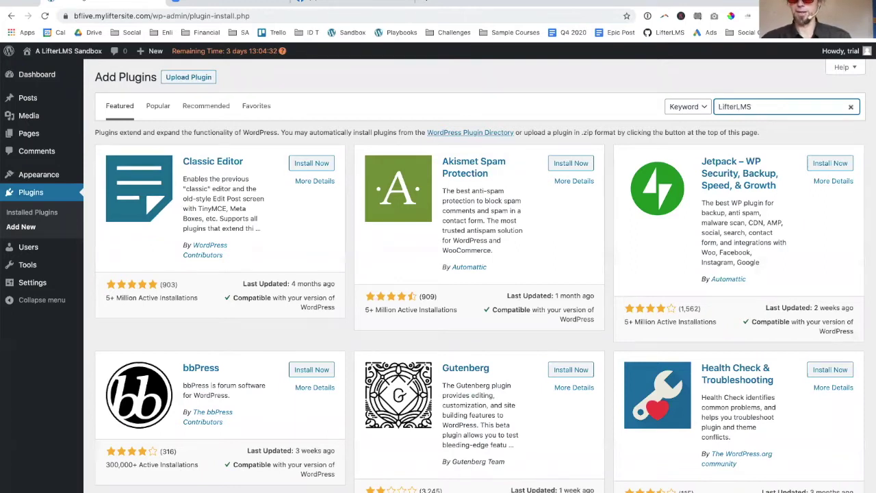
key("Return")
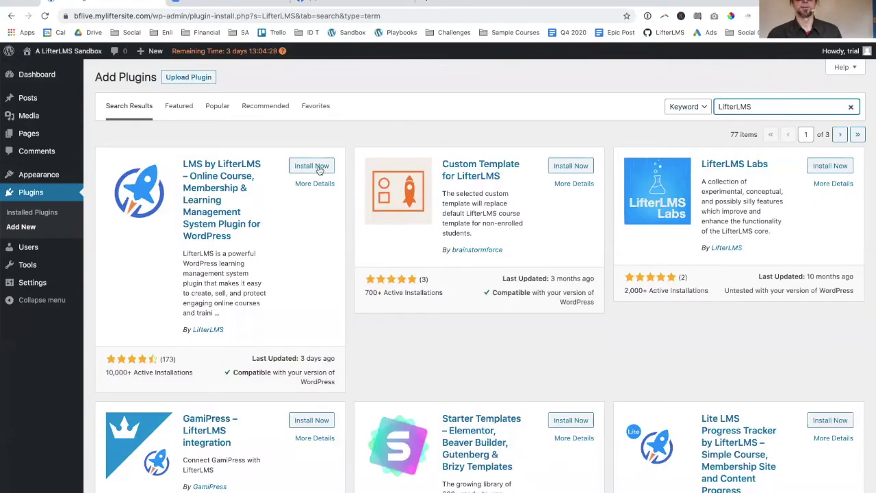
left_click(319, 168)
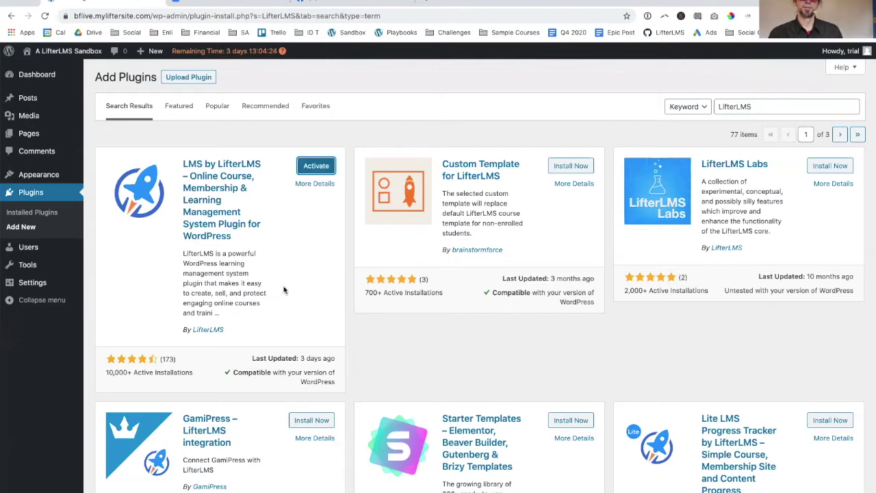
left_click(326, 166)
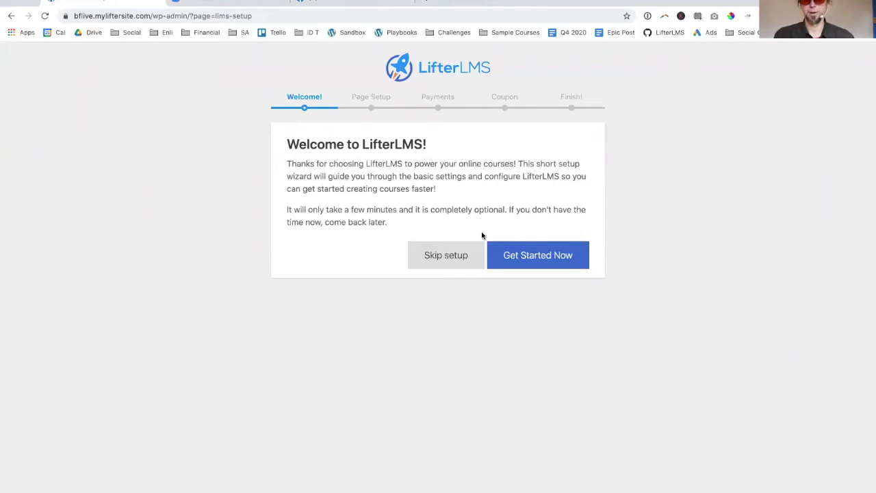
Start the LifterLMS setup wizard, have the essential pages created and enable offline payments, keeping the default country and currency.
left_click(549, 261)
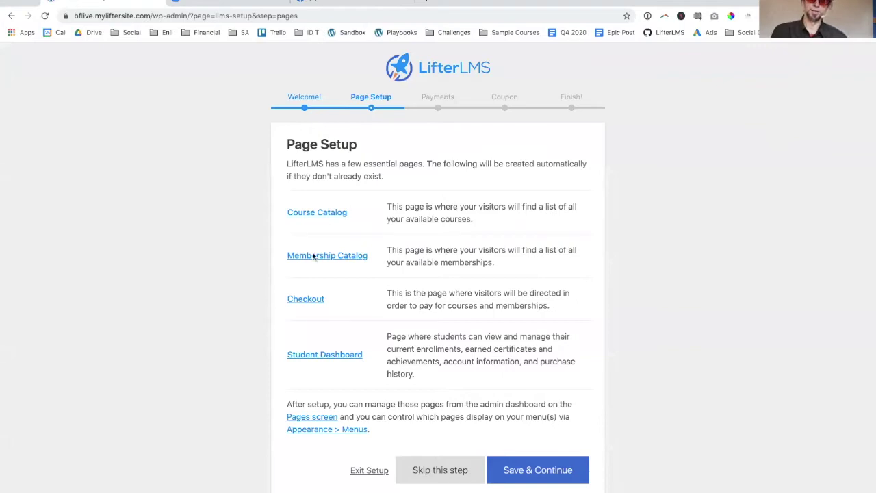
left_click(576, 472)
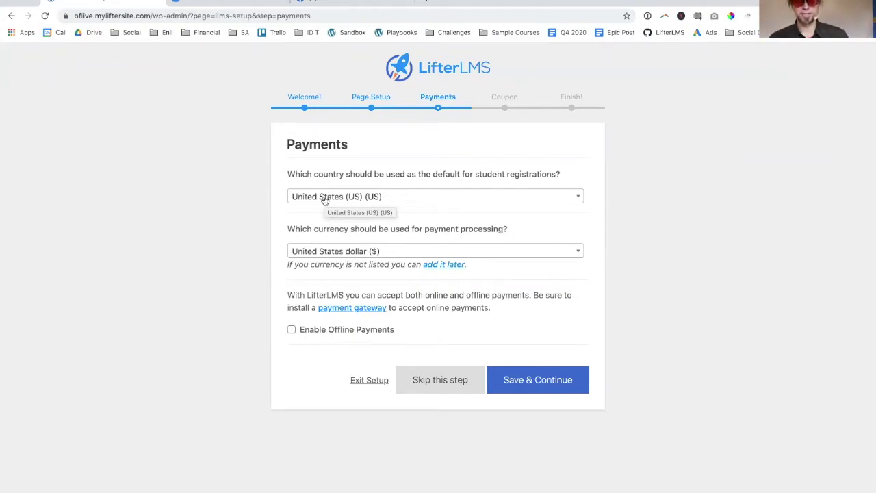
left_click(290, 331)
left_click(559, 384)
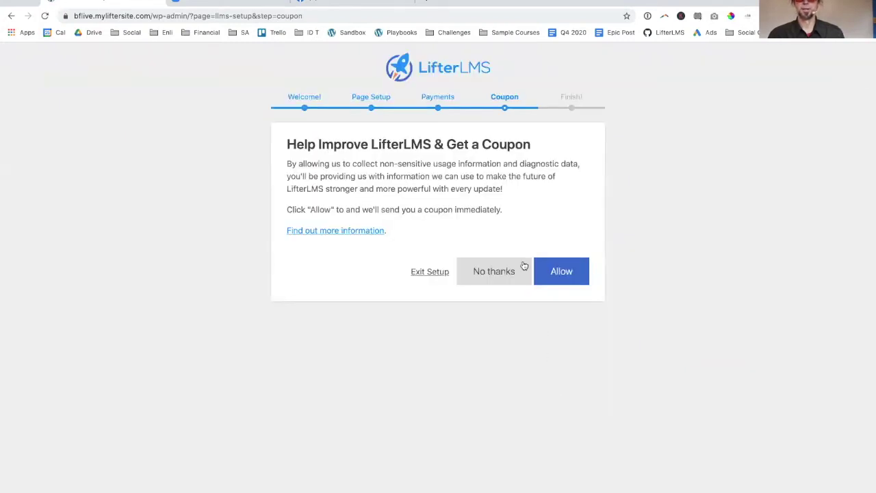
Allow usage data collection and import the LifterLMS Quickstart Course, Free Course Lead Magnet Template and Course Template.
left_click(572, 271)
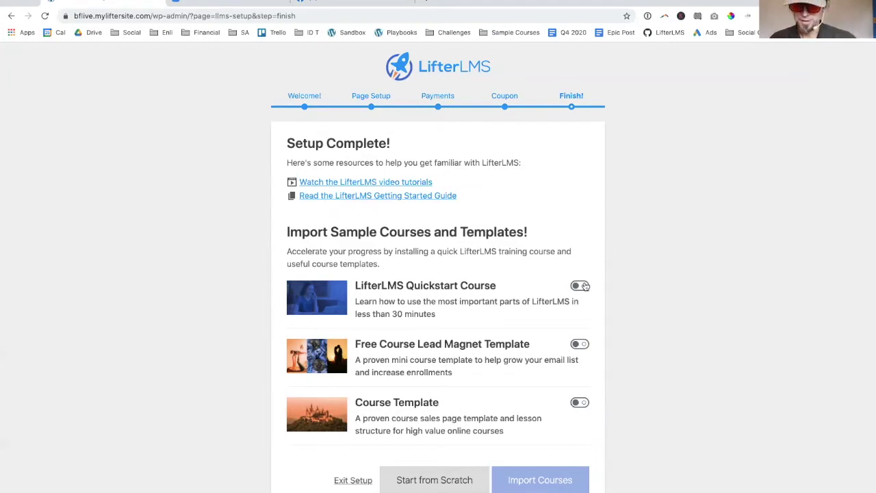
left_click(580, 285)
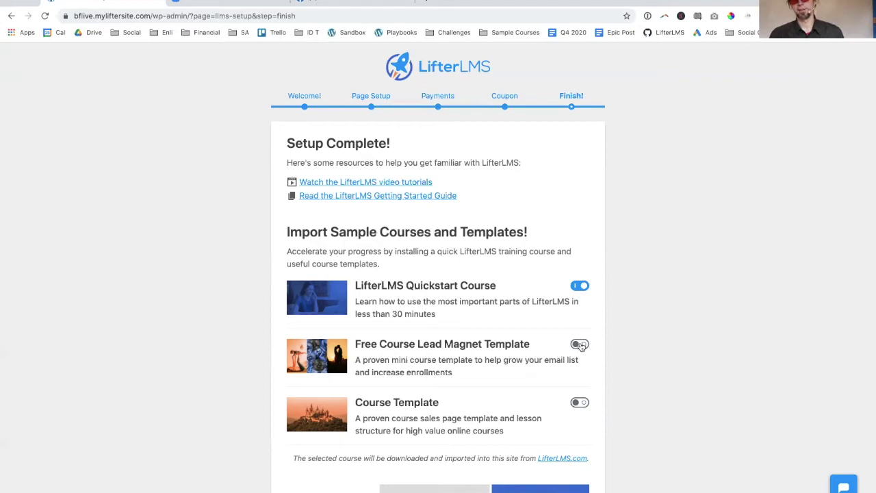
left_click(579, 344)
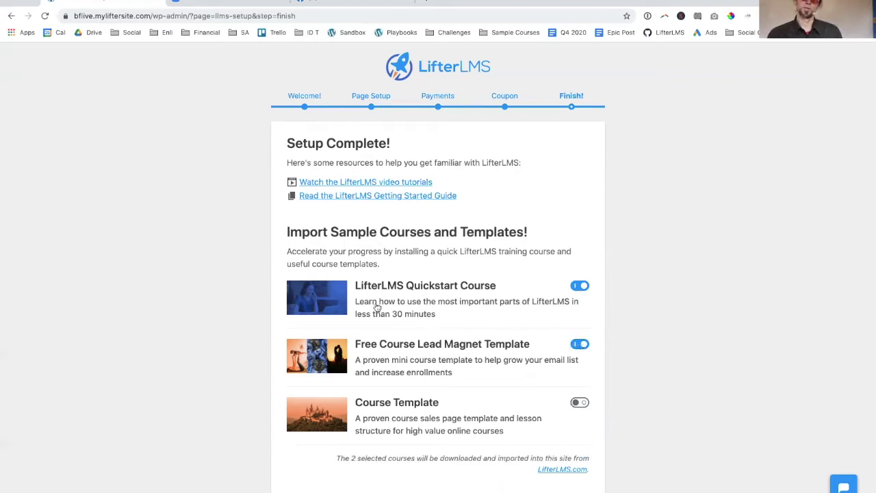
scroll(526, 351, "down", 1)
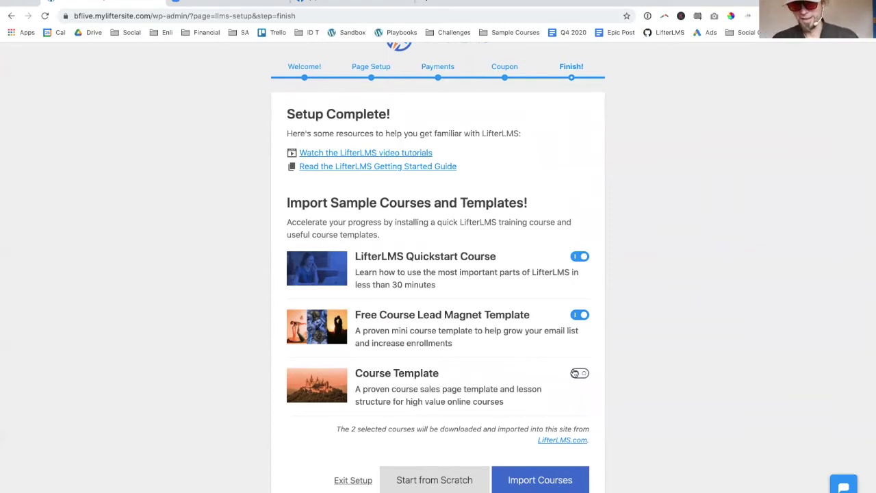
left_click(575, 374)
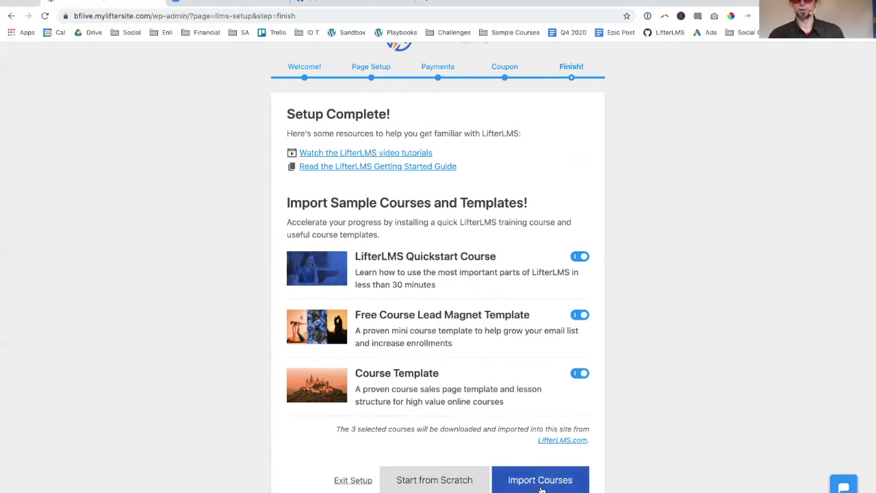
left_click(540, 483)
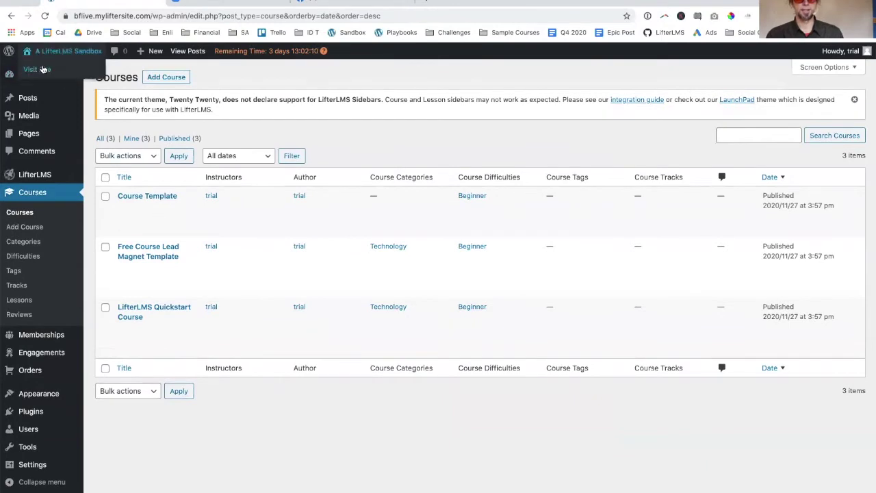
Visit the live site and examine the imported courses in the Course Catalog.
left_click(43, 70)
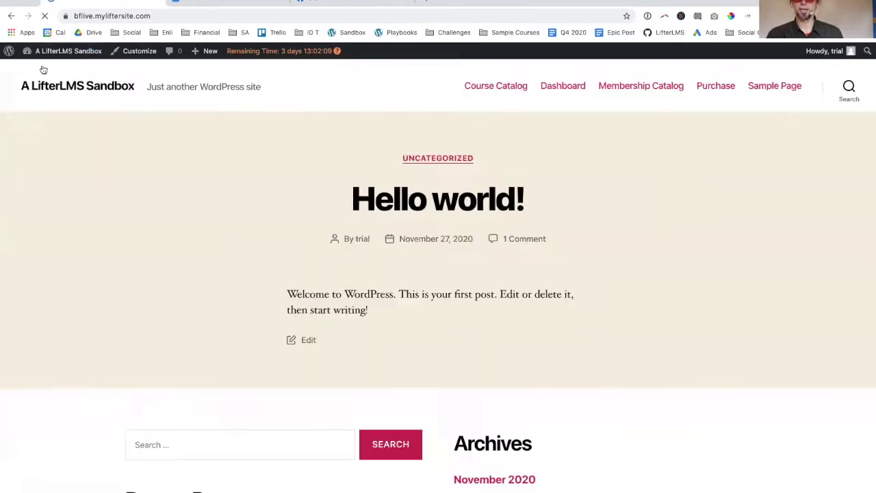
left_click(499, 86)
scroll(557, 242, "down", 5)
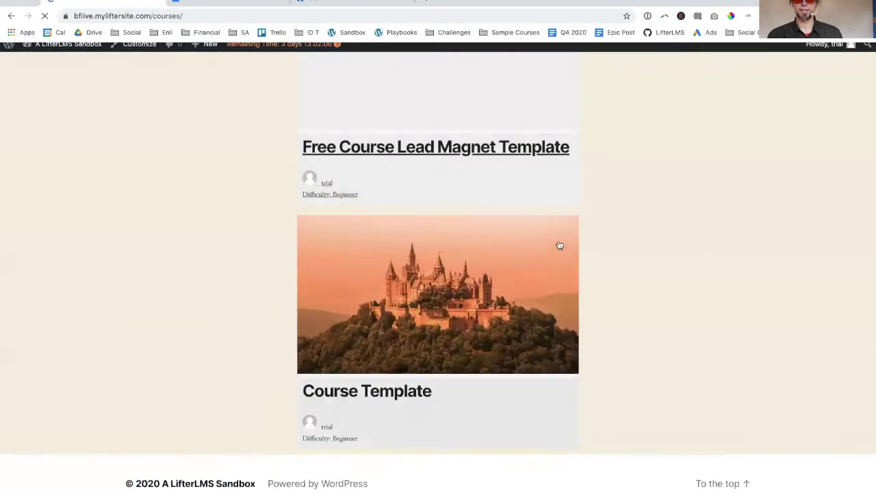
scroll(557, 244, "down", 10)
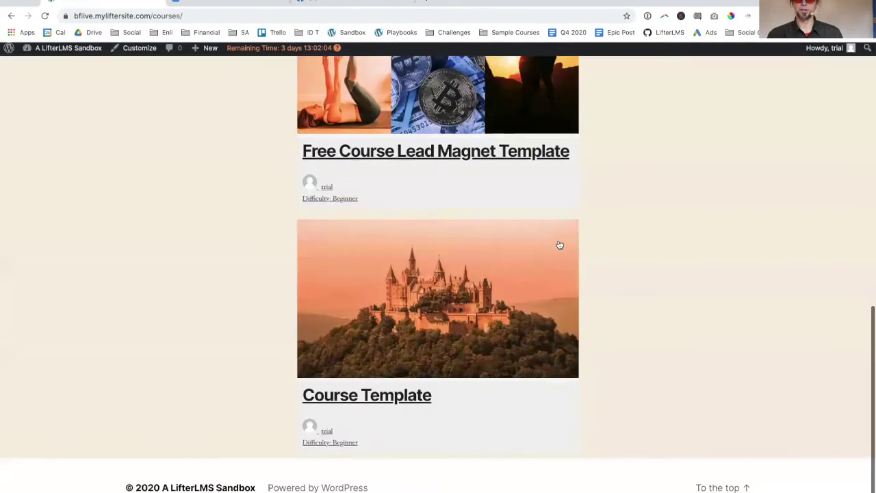
scroll(410, 401, "up", 10)
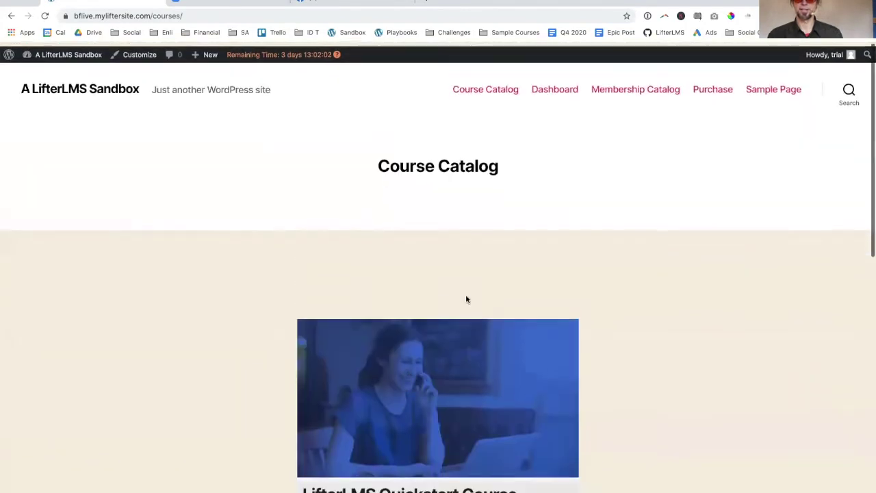
Open the student Dashboard page on the live site and look through its sections.
left_click(548, 90)
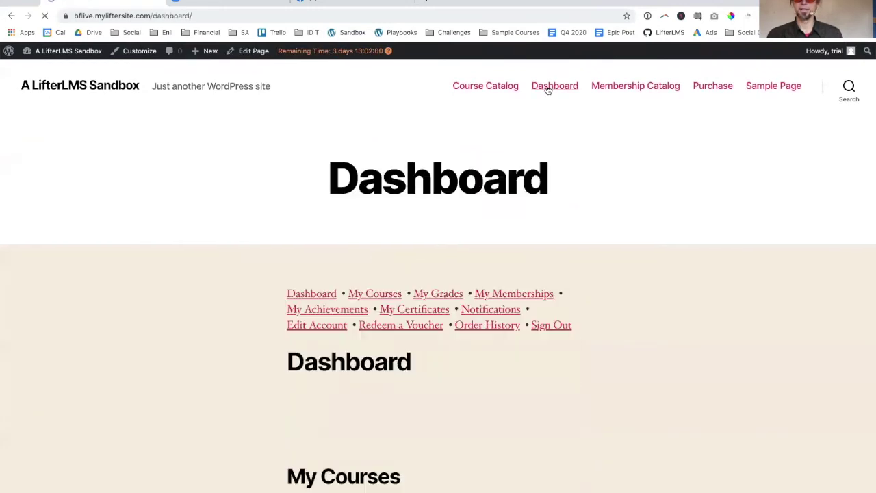
scroll(560, 182, "down", 10)
scroll(560, 182, "down", 5)
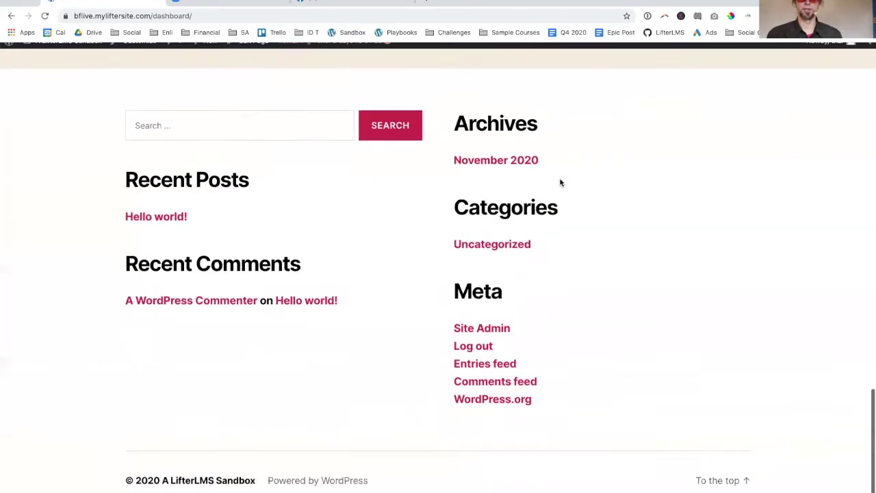
scroll(560, 182, "up", 15)
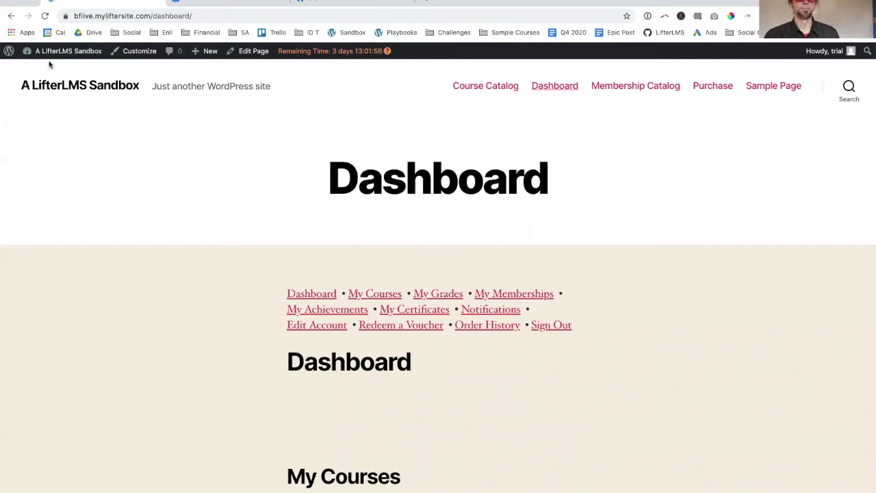
Go to the site's theme management in the admin area and search the theme directory for "kadence".
mouse_move(45, 55)
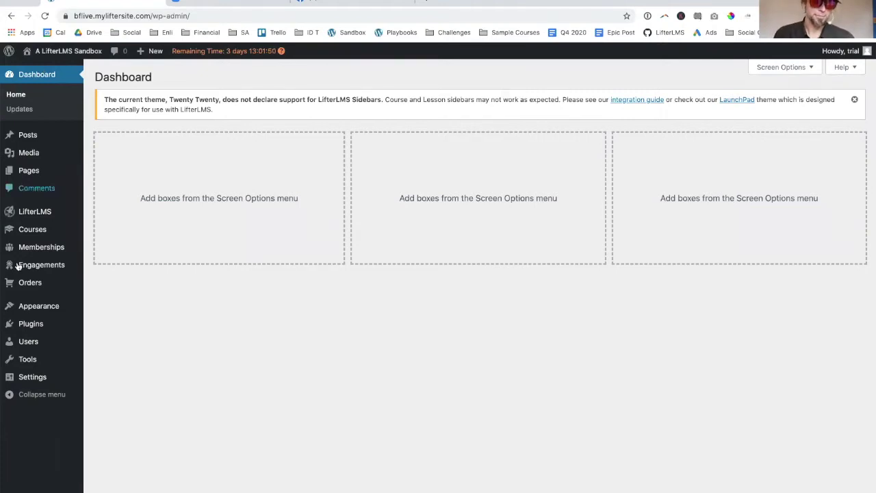
mouse_move(39, 308)
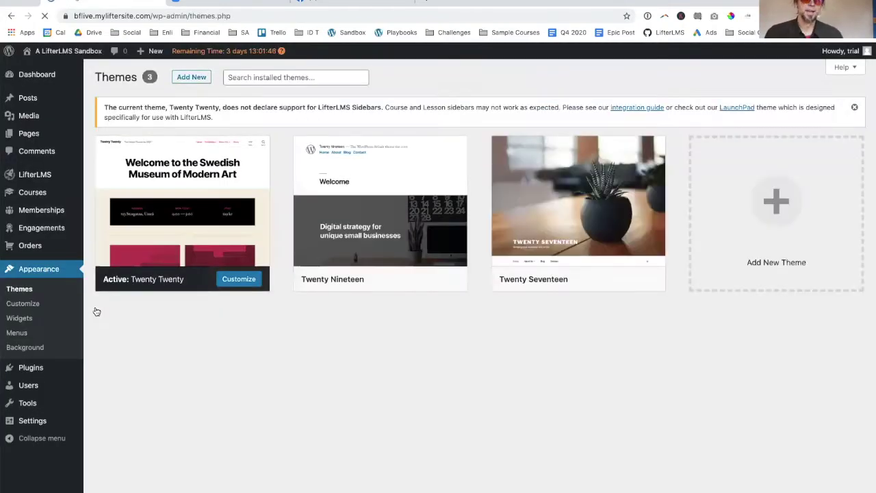
left_click(179, 77)
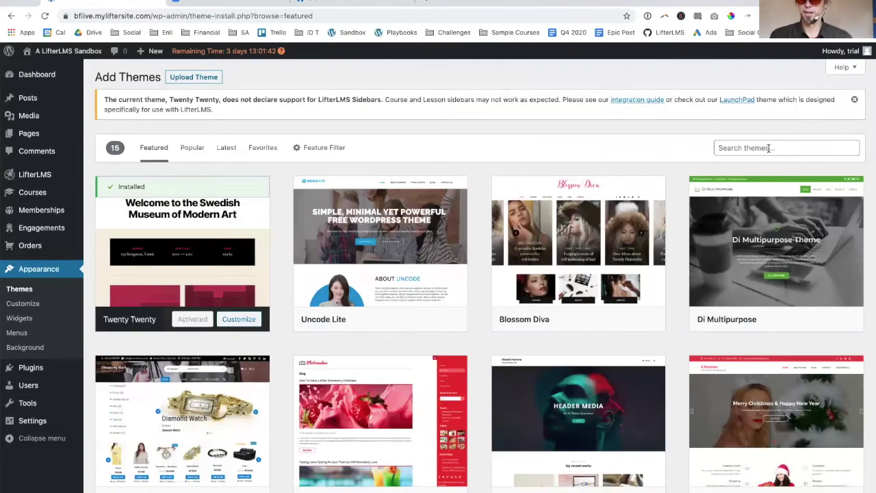
left_click(769, 148)
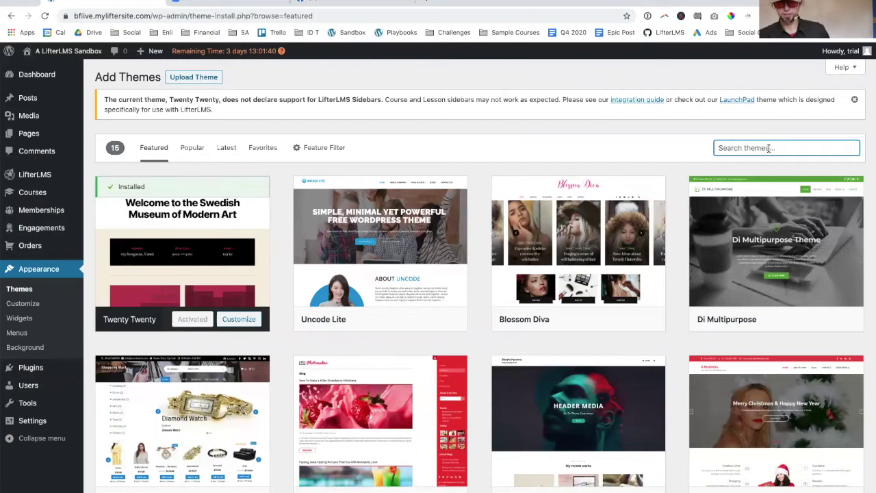
type("kadence")
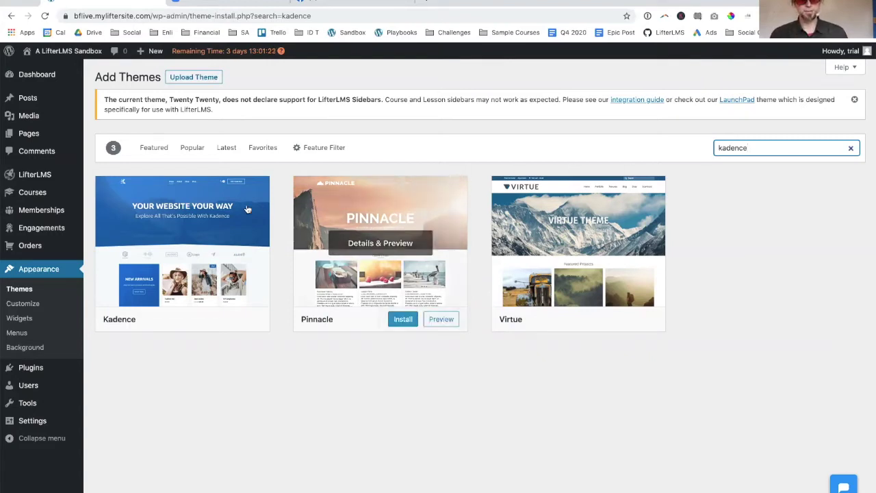
Install the Kadence theme and activate it on the site.
mouse_move(205, 227)
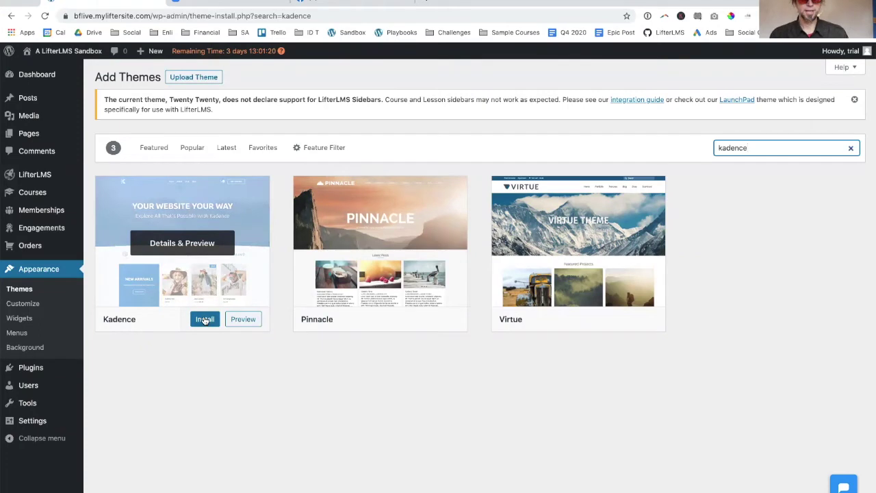
left_click(205, 319)
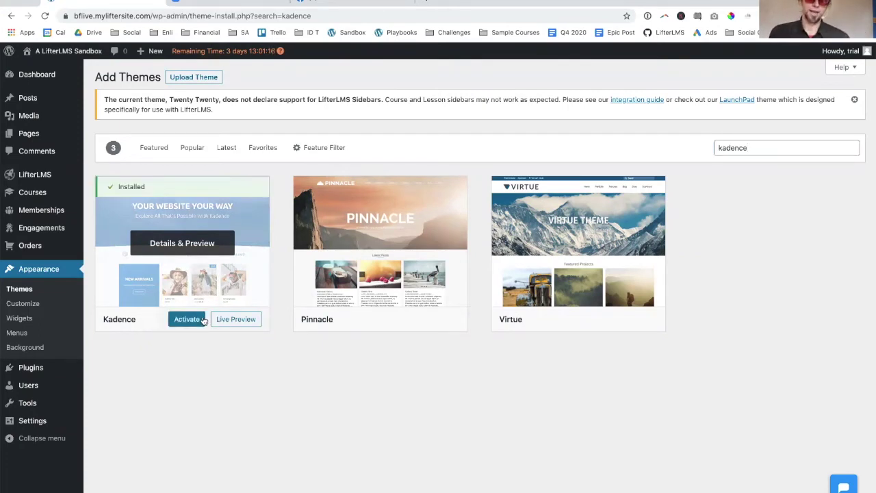
left_click(183, 320)
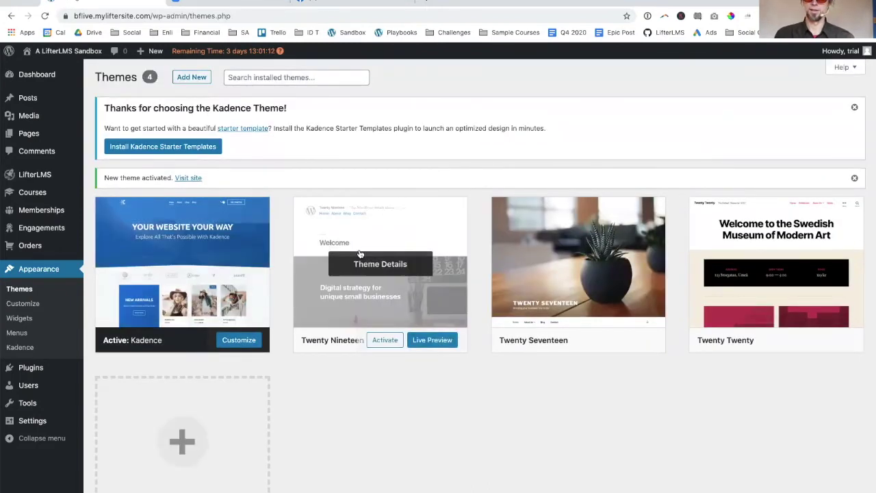
scroll(360, 254, "down", 2)
scroll(360, 254, "up", 2)
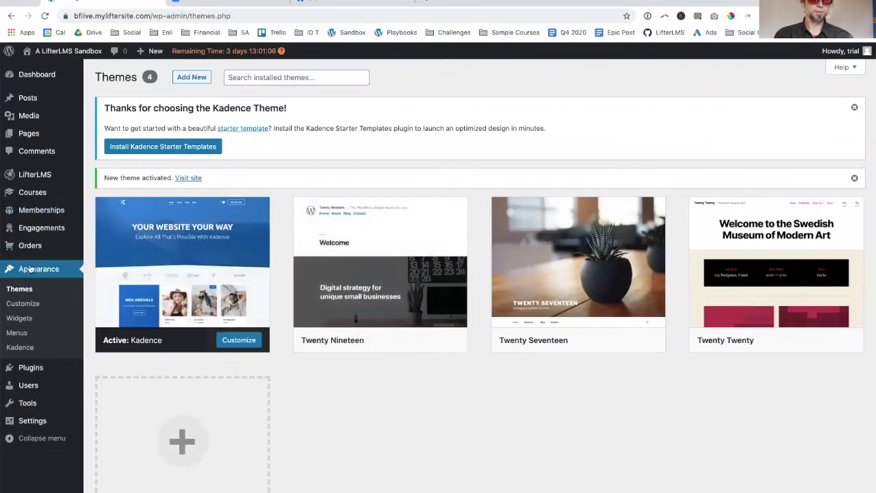
Open the theme customizer, view the LifterLMS layout options and return to the main customizer list.
mouse_move(48, 185)
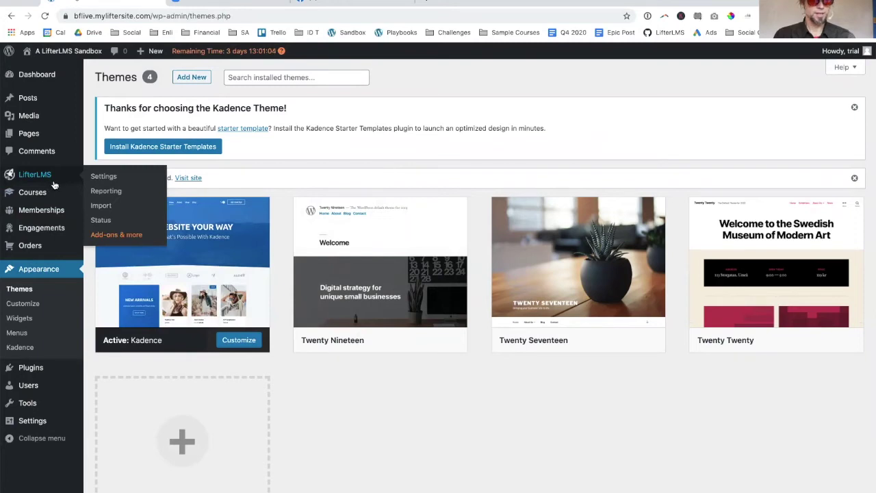
left_click(23, 303)
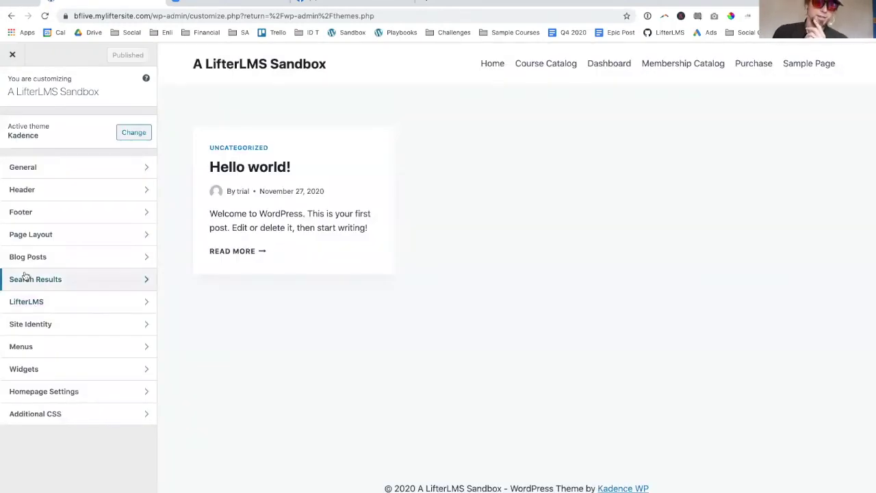
left_click(46, 303)
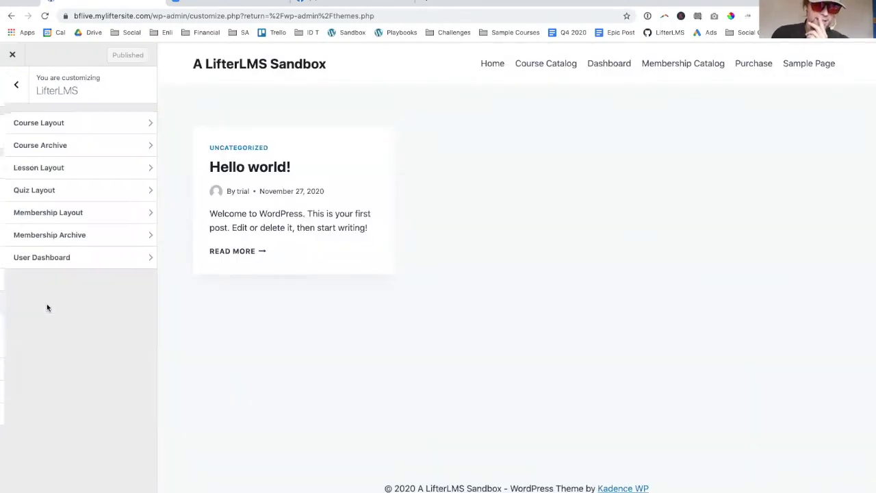
left_click(12, 85)
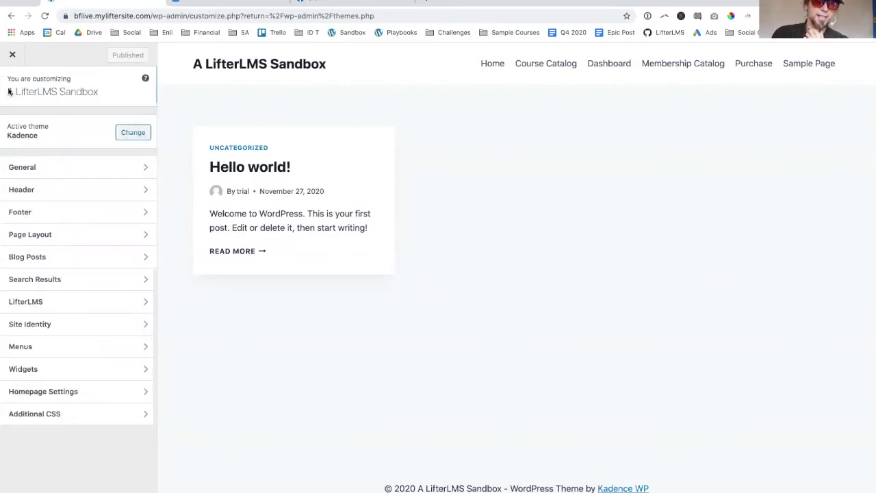
Preview the Course Catalog in the customizer, open the Course Template course and look through its whole sales page.
left_click(538, 55)
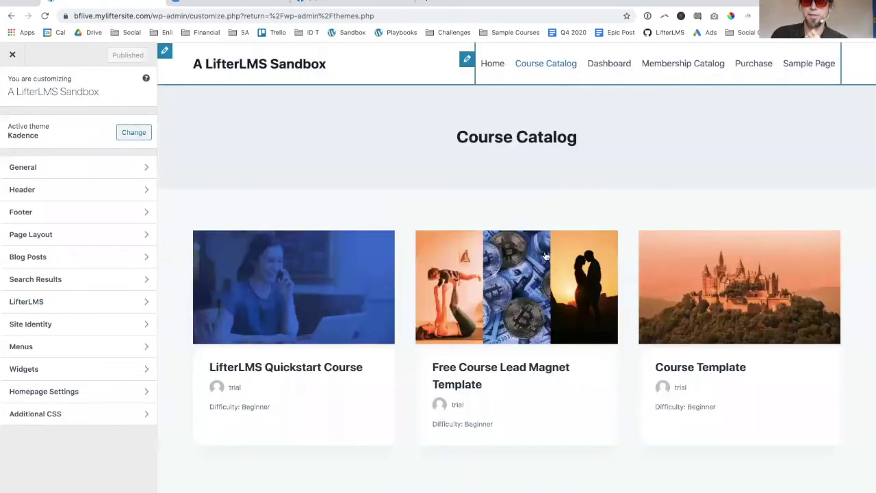
scroll(545, 257, "down", 2)
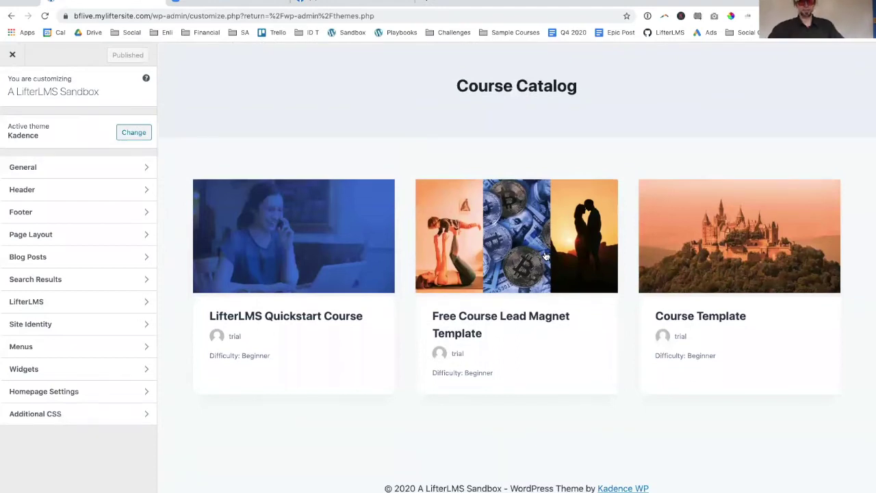
left_click(701, 318)
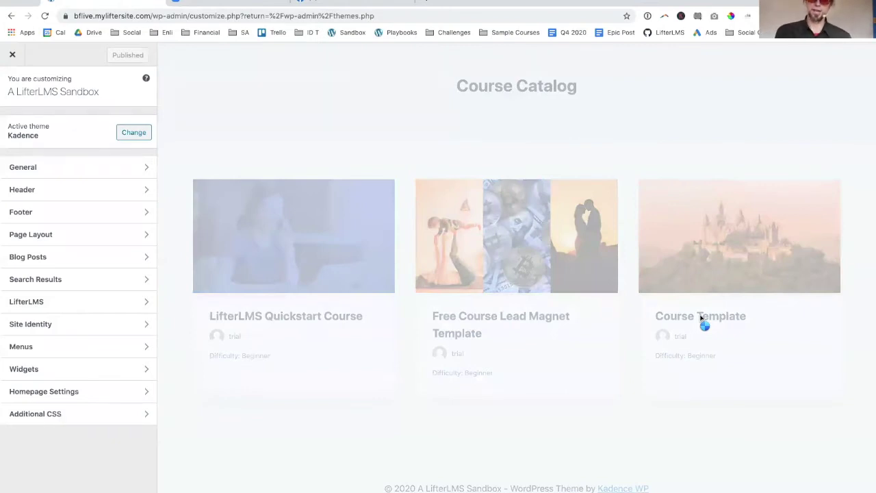
scroll(700, 319, "down", 5)
scroll(700, 319, "down", 10)
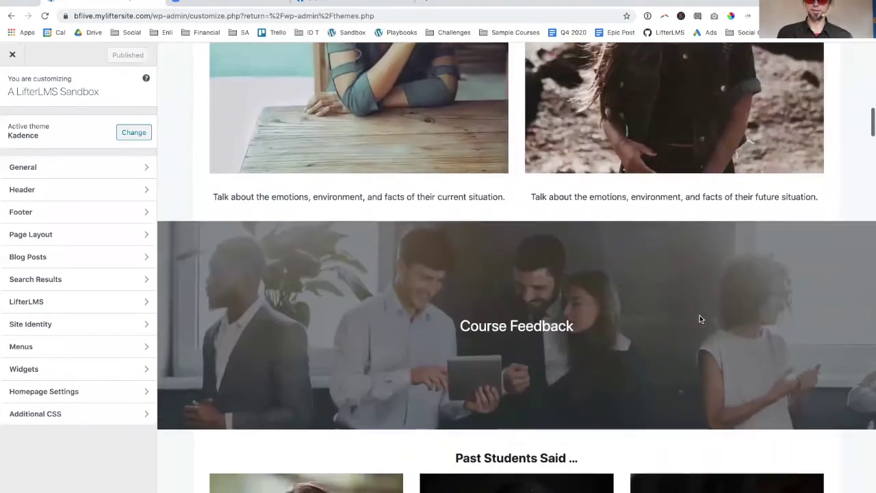
scroll(700, 317, "down", 5)
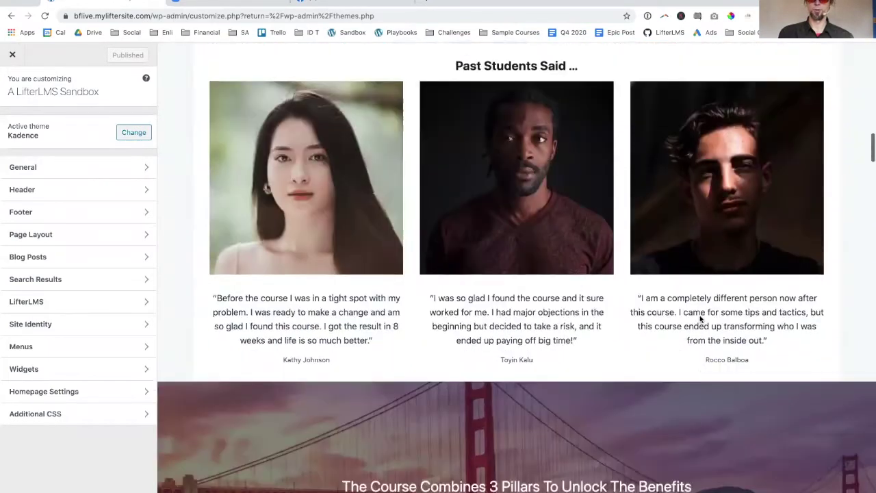
scroll(700, 317, "down", 7)
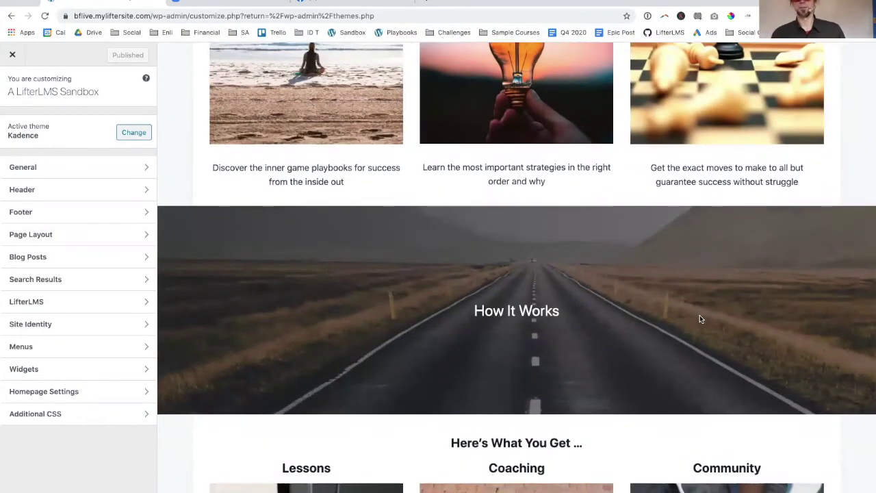
scroll(700, 318, "down", 10)
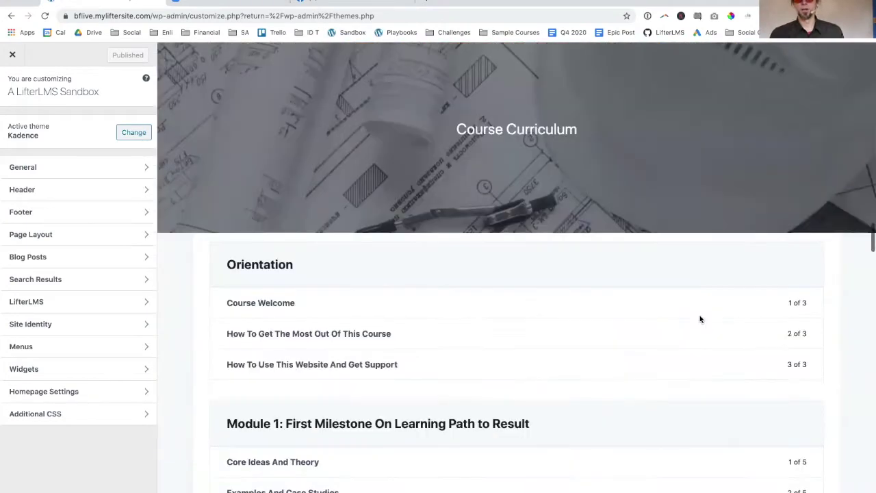
scroll(700, 318, "down", 11)
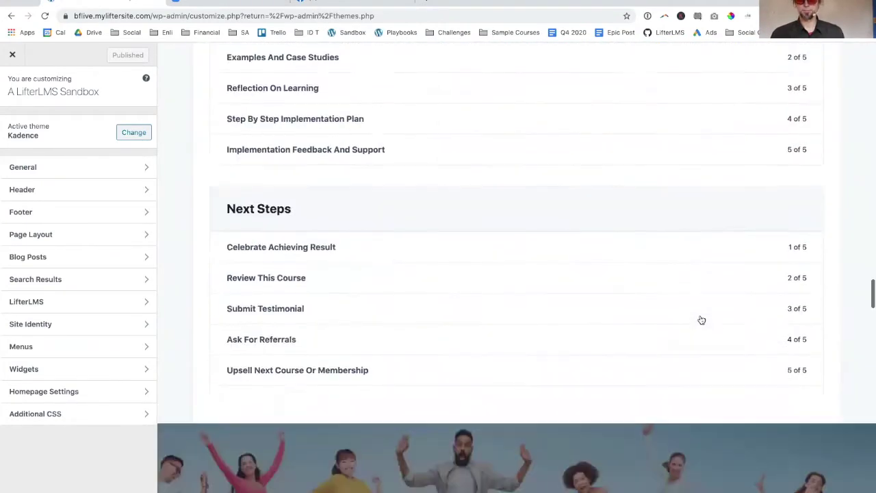
scroll(701, 320, "down", 8)
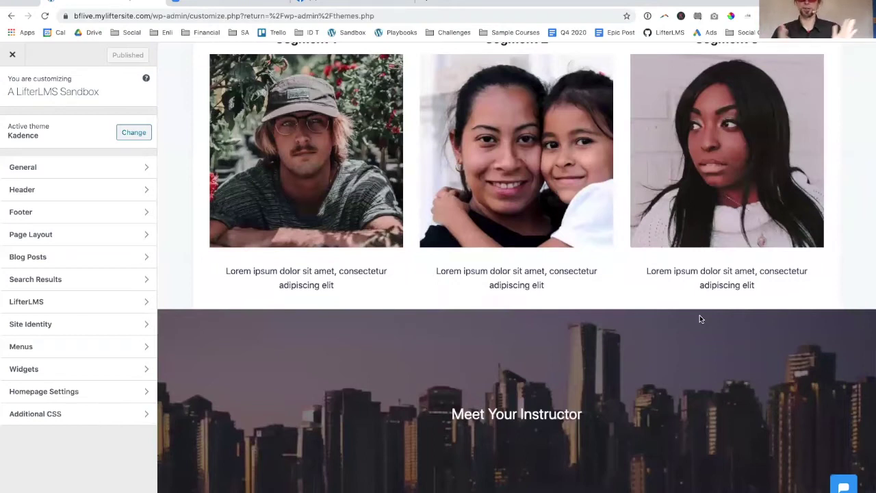
scroll(700, 318, "down", 6)
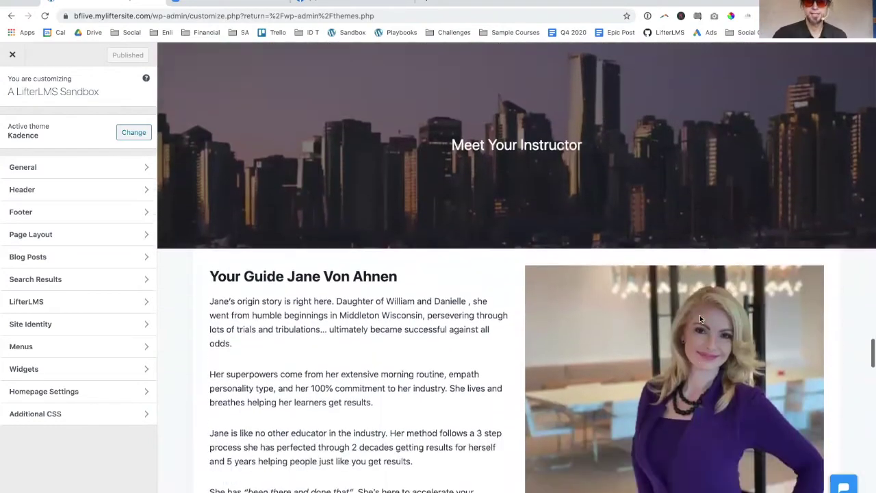
scroll(700, 319, "down", 9)
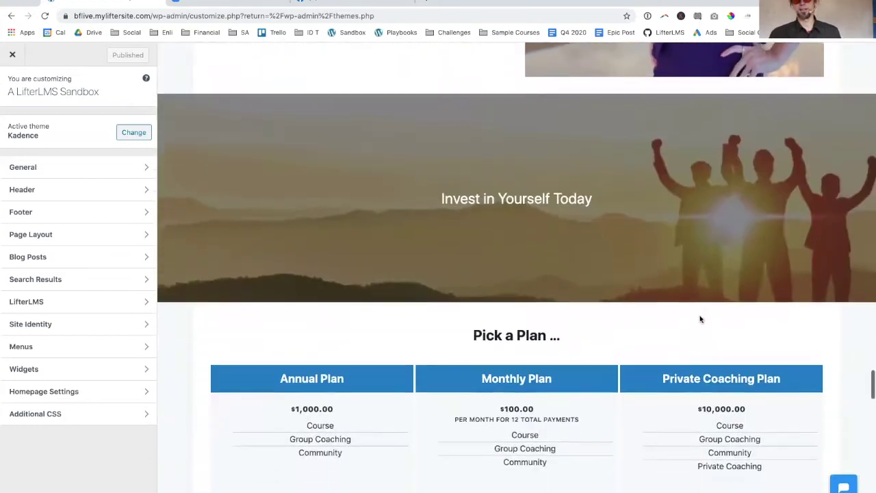
scroll(700, 318, "down", 10)
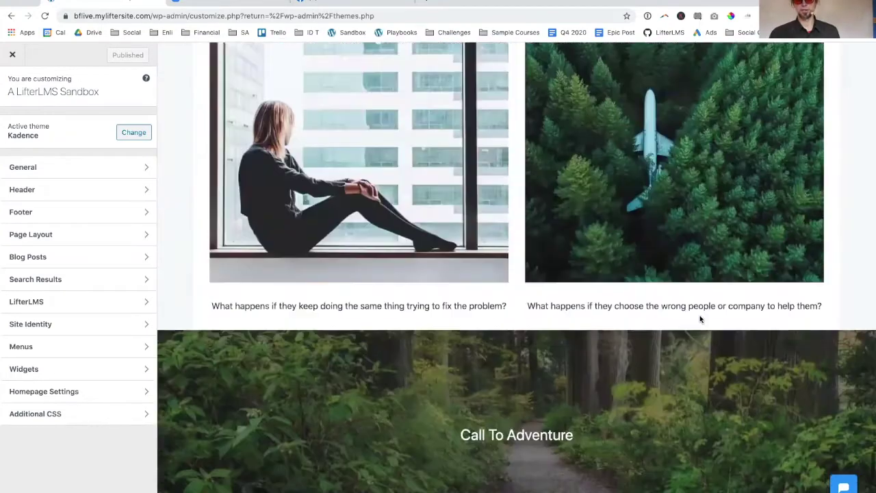
scroll(699, 318, "down", 5)
Go back up to the Course Curriculum section and examine its Orientation and module lesson lists.
scroll(700, 319, "up", 12)
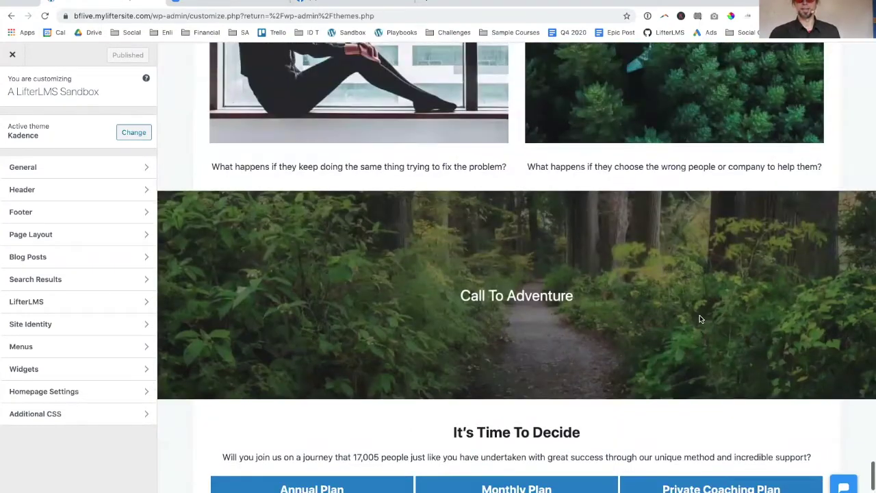
scroll(700, 319, "up", 10)
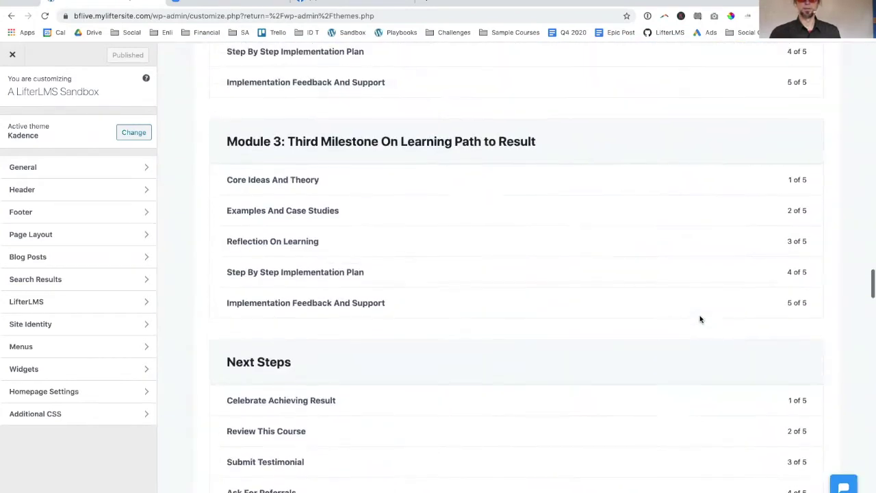
scroll(700, 318, "up", 4)
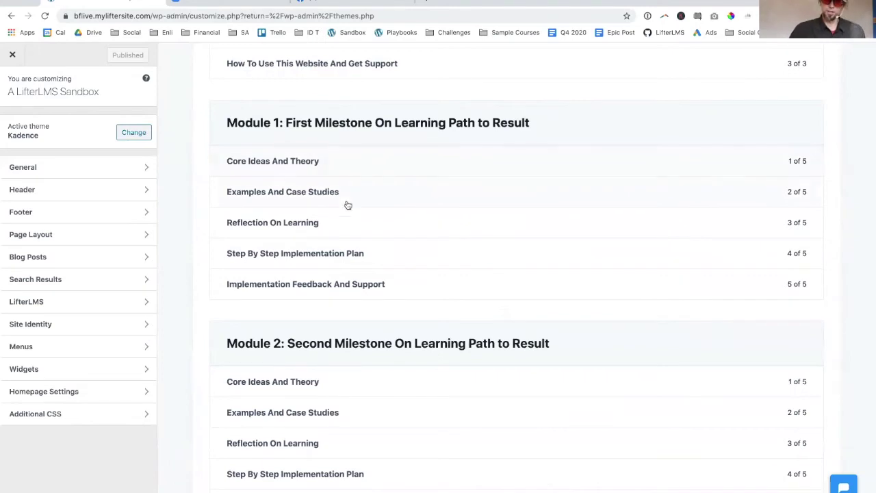
scroll(495, 198, "up", 2)
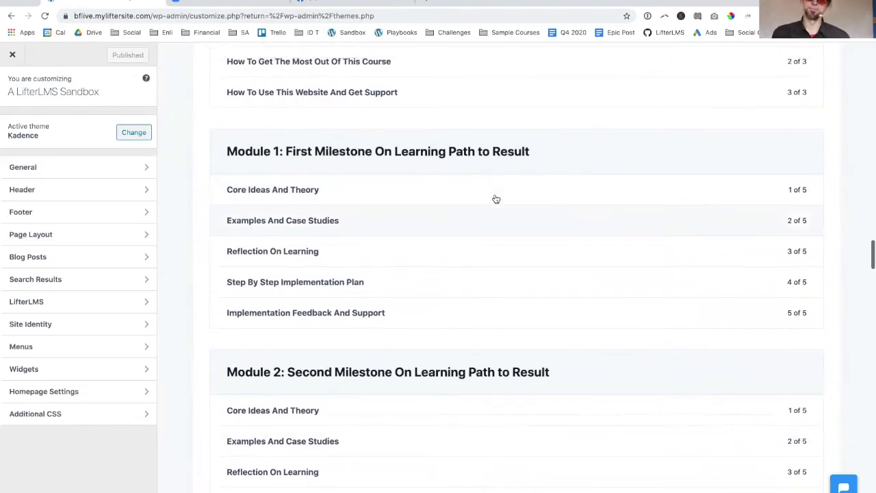
scroll(495, 198, "up", 3)
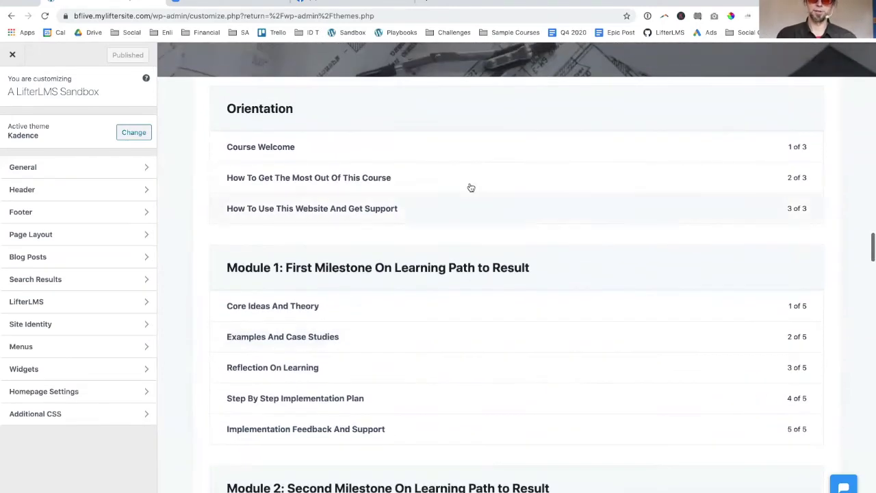
scroll(344, 326, "down", 6)
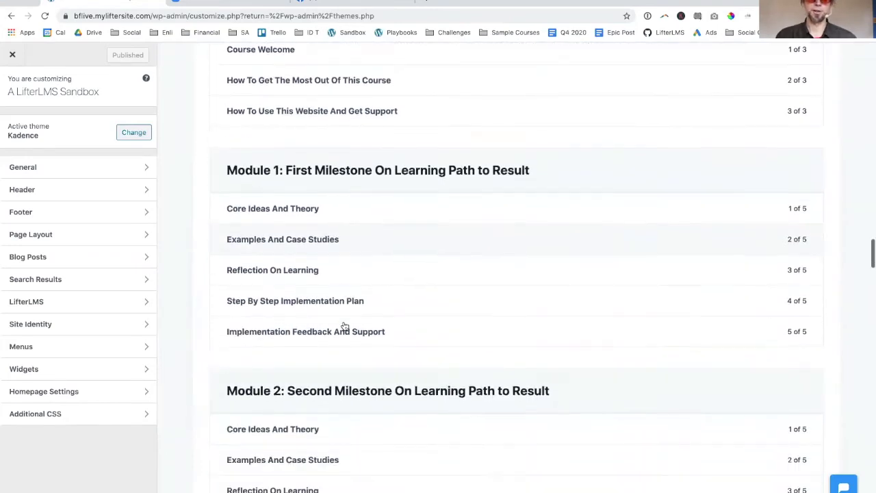
scroll(345, 326, "up", 8)
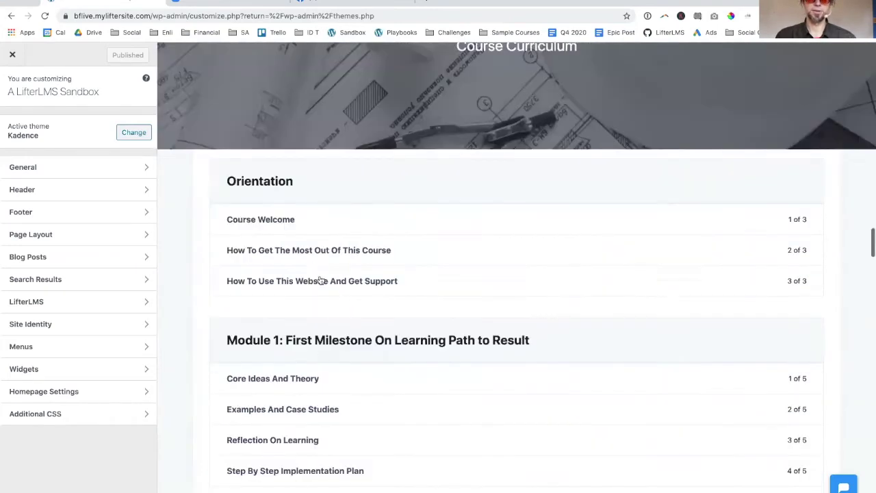
Open the Course Welcome lesson, look over its layout and return to the Course Catalog.
left_click(258, 224)
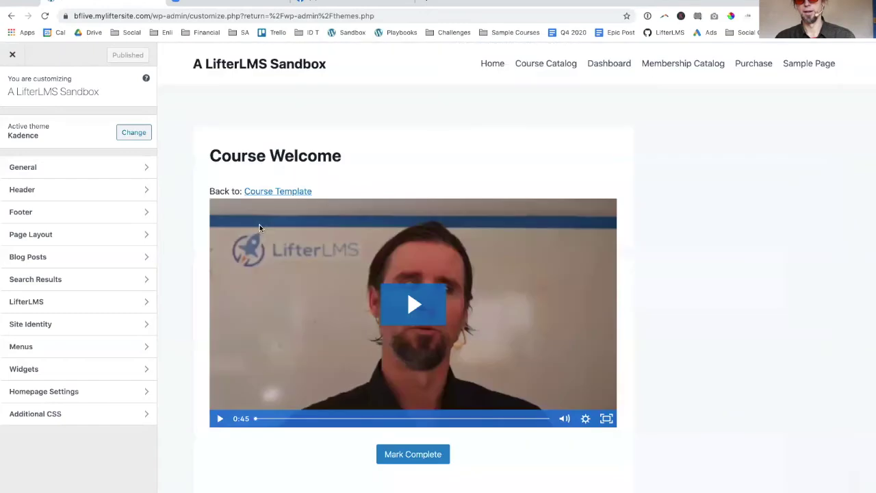
scroll(284, 219, "down", 4)
scroll(283, 220, "up", 4)
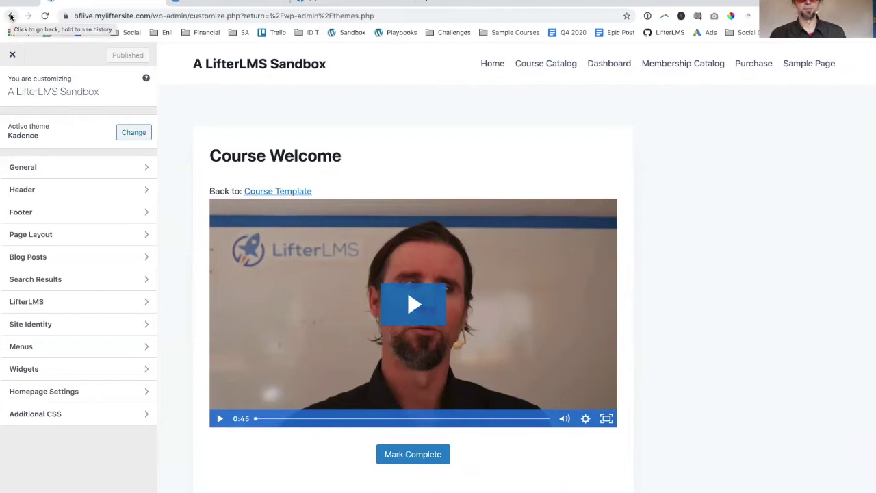
left_click(562, 64)
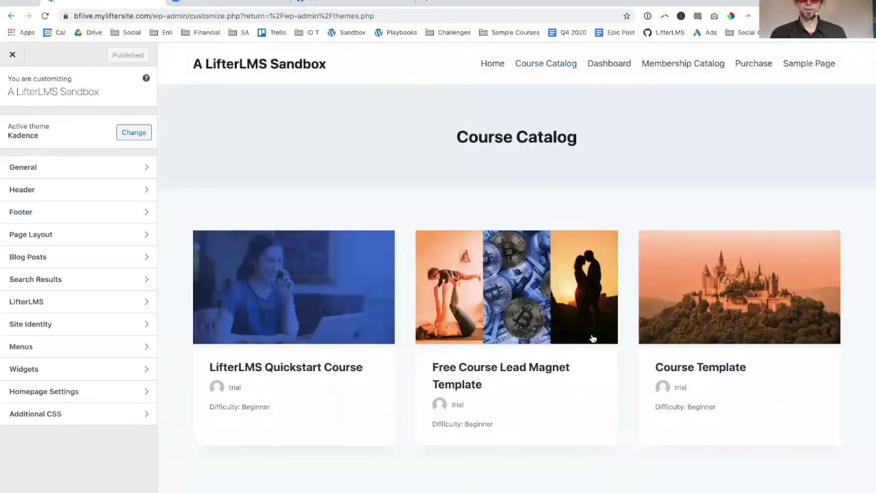
Preview the Free Course Lead Magnet Template course, dismiss the chat popup and look over its sales page.
left_click(520, 369)
scroll(754, 442, "down", 6)
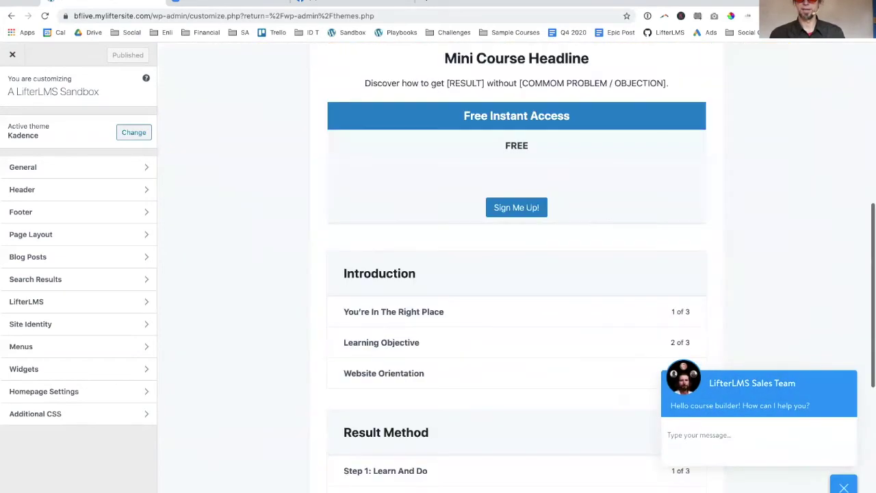
left_click(848, 487)
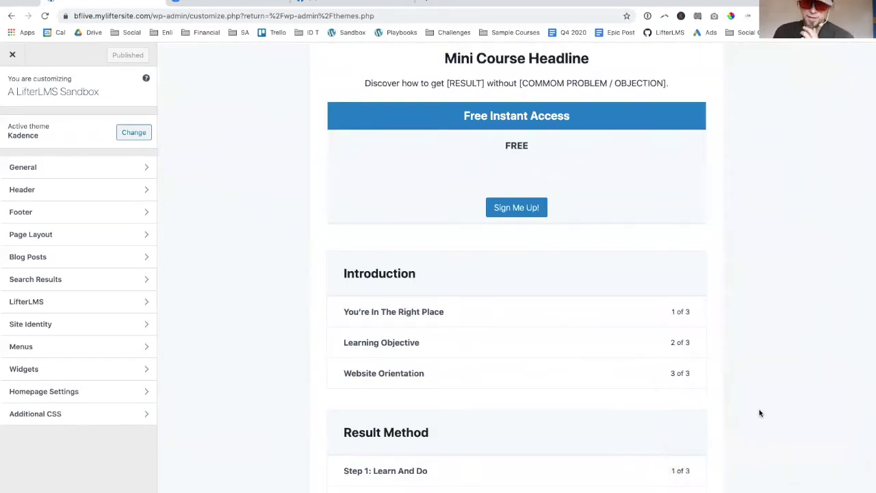
scroll(759, 413, "down", 5)
scroll(760, 413, "up", 8)
scroll(759, 413, "up", 2)
scroll(759, 412, "down", 4)
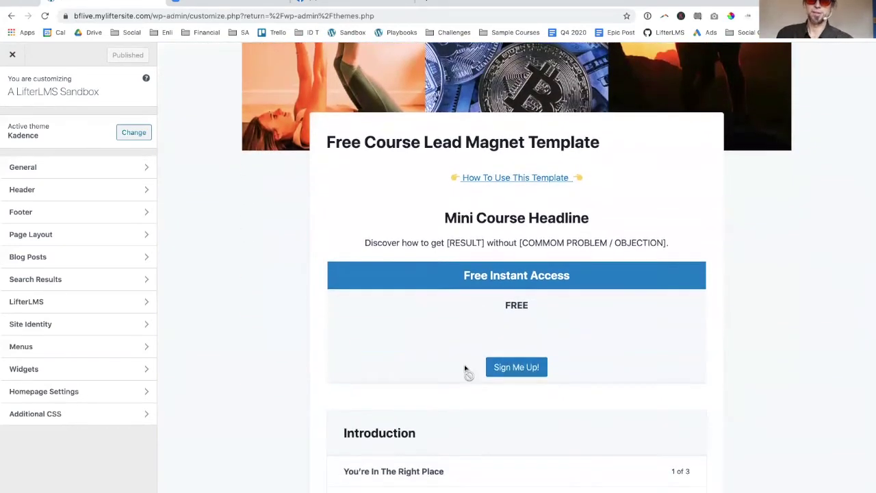
Examine the course's Introduction, Result Method and Next Steps lesson lists and return to its featured banner.
scroll(558, 309, "down", 1)
scroll(558, 309, "down", 5)
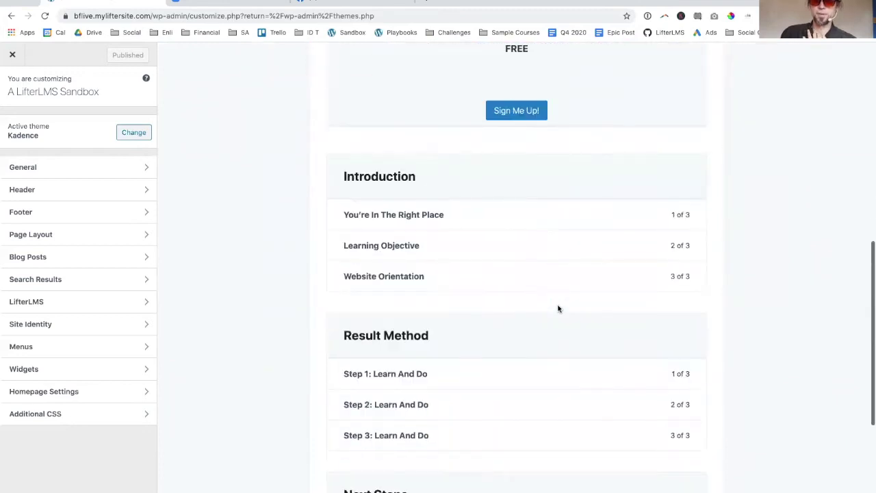
scroll(435, 172, "up", 1)
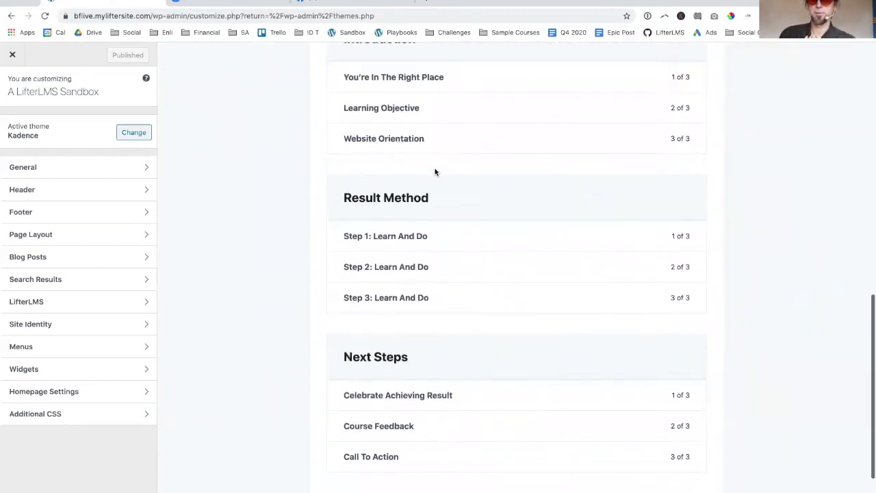
scroll(434, 172, "up", 1)
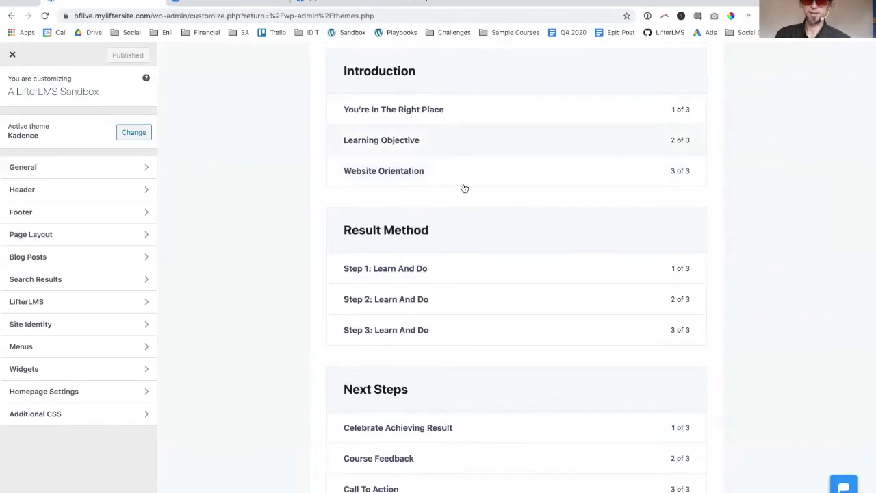
scroll(464, 189, "down", 2)
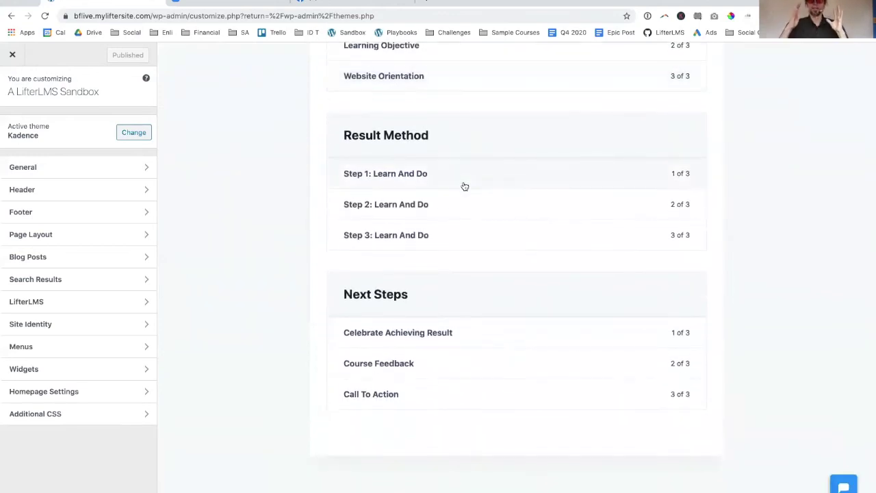
scroll(464, 186, "up", 1)
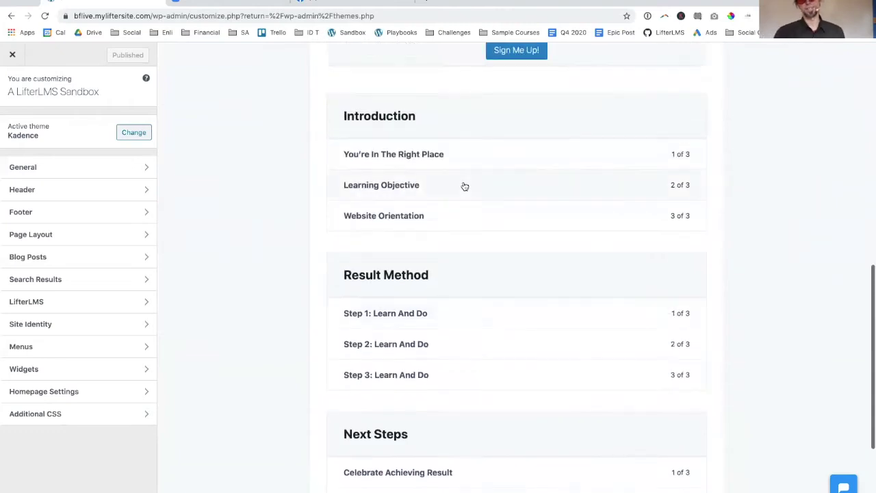
scroll(464, 186, "up", 4)
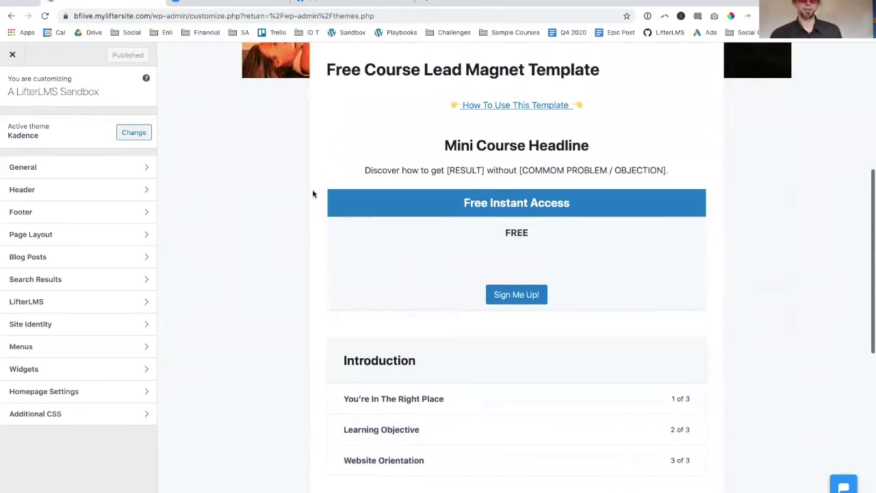
scroll(198, 239, "up", 4)
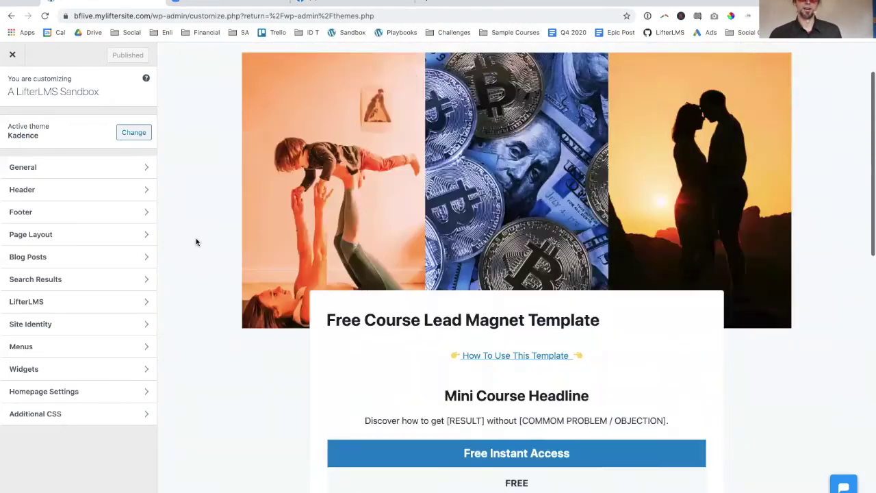
Open the LifterLMS Course Layout settings, try the course title above the content and restore the in-content title layout.
left_click(81, 298)
left_click(61, 125)
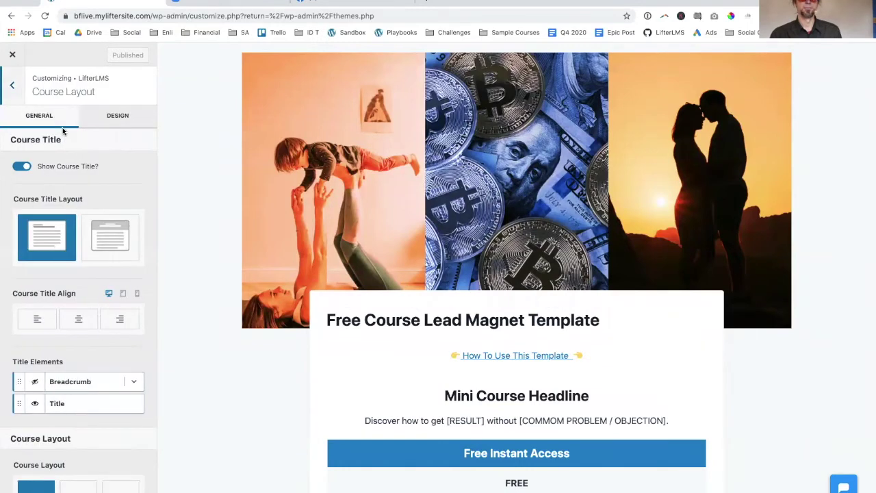
left_click(111, 235)
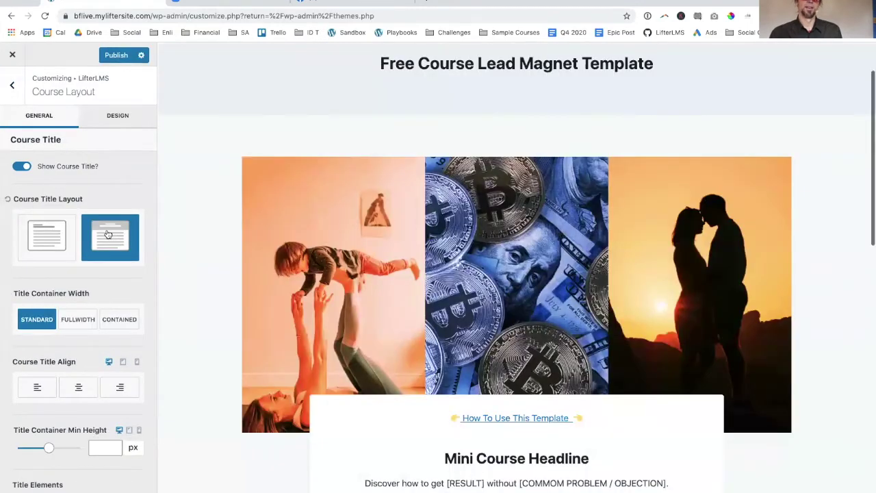
left_click(61, 244)
Try the full-width course layout on the previewed course and choose the narrow course layout.
scroll(102, 301, "down", 5)
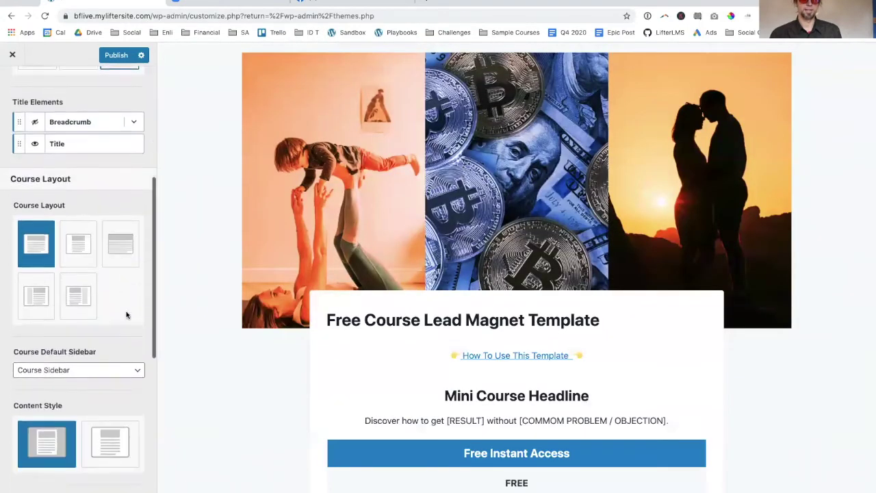
left_click(75, 228)
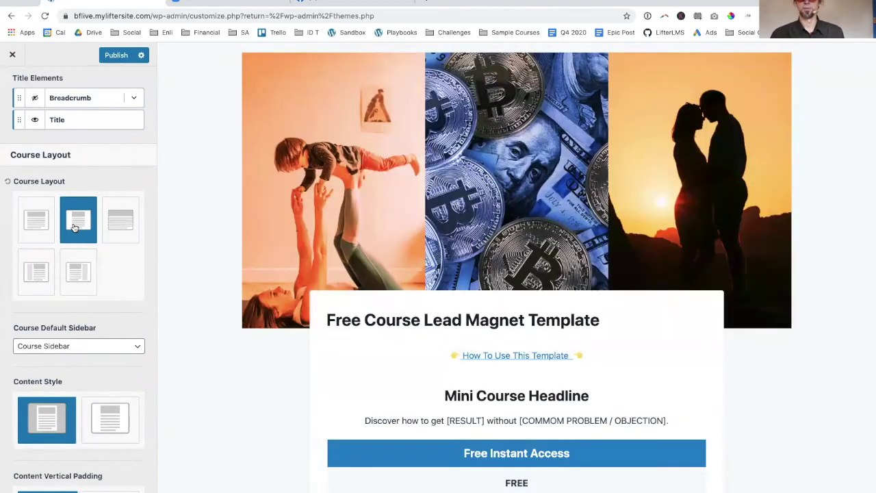
left_click(123, 218)
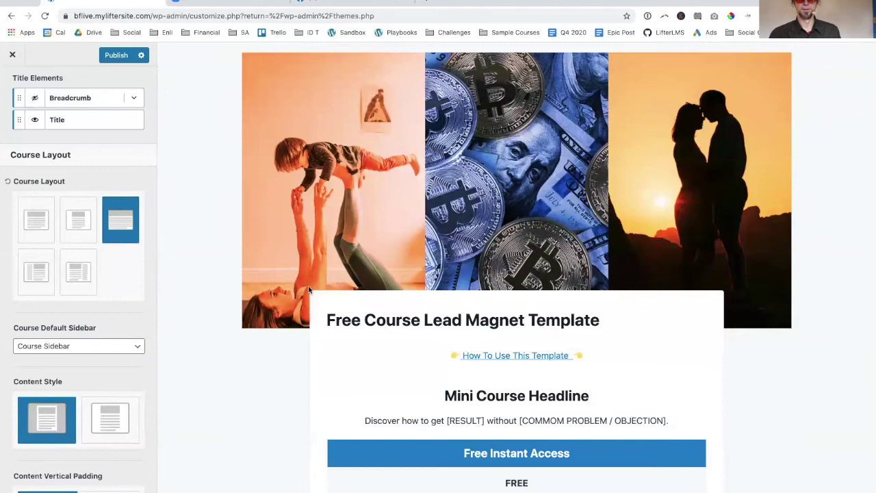
scroll(313, 289, "down", 5)
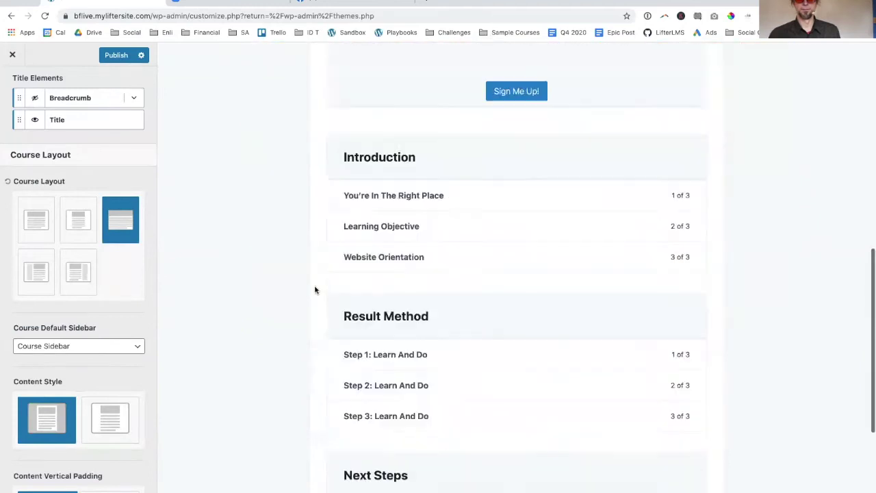
left_click(72, 226)
scroll(99, 305, "down", 1)
scroll(98, 303, "down", 3)
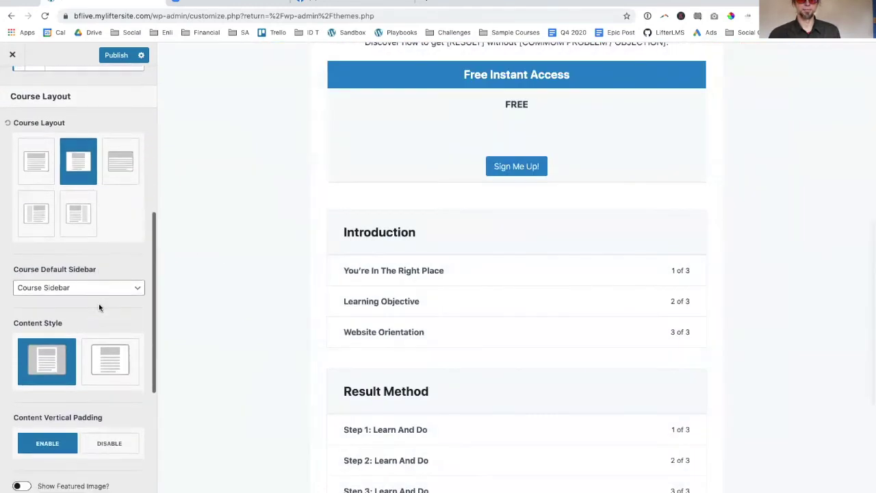
Try the unboxed content style and the featured image option for courses, restoring the original setting after each.
left_click(113, 291)
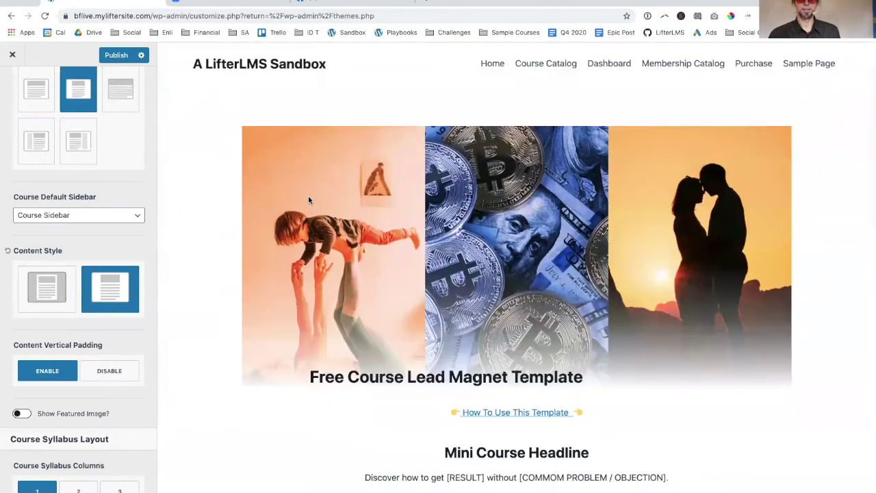
left_click(48, 293)
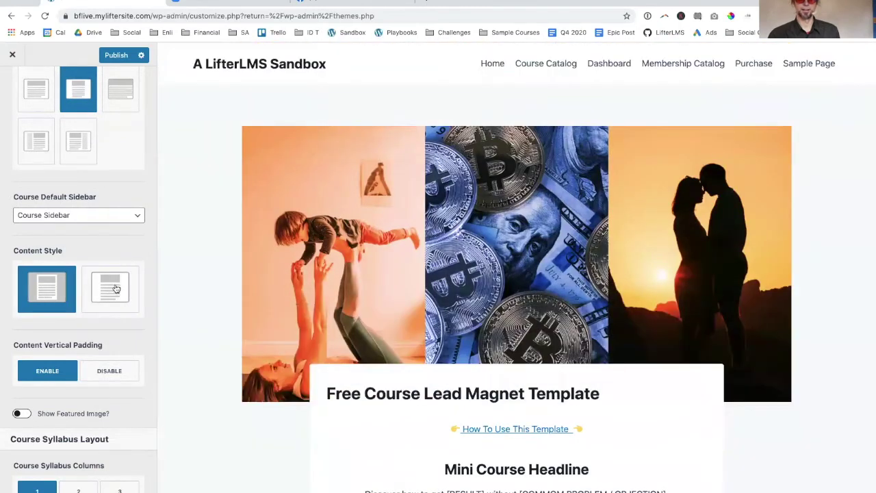
scroll(401, 315, "down", 3)
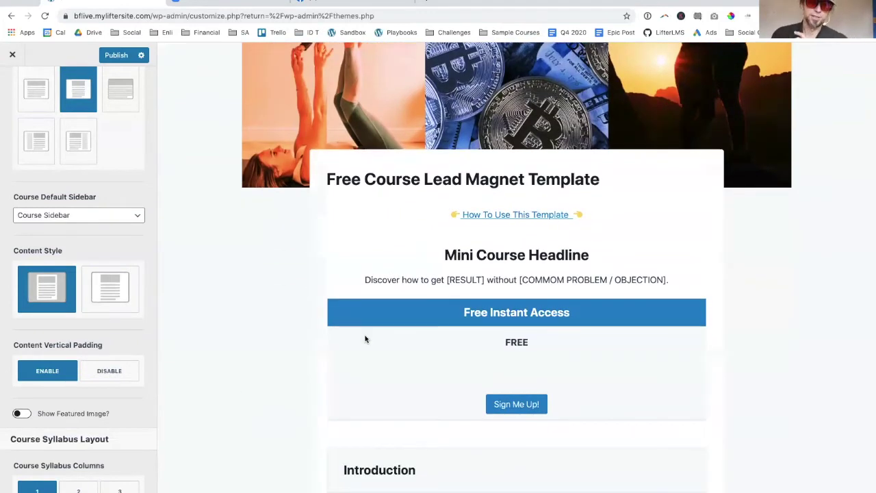
left_click(26, 414)
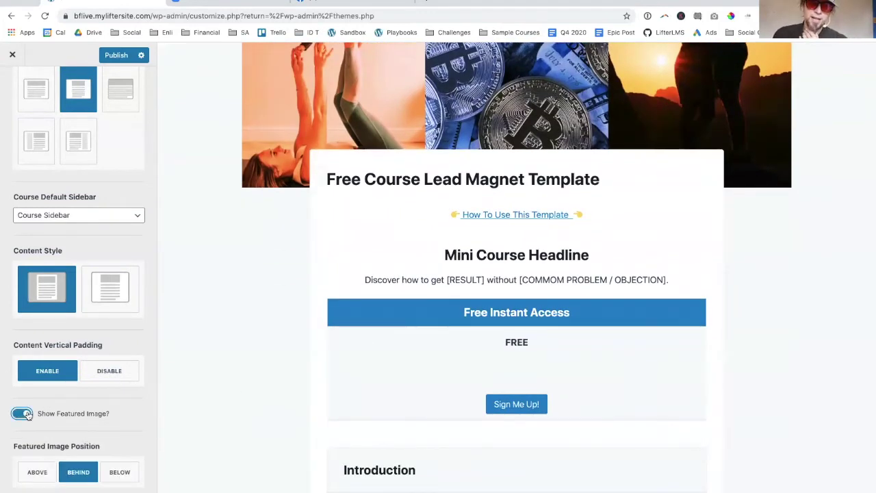
left_click(26, 413)
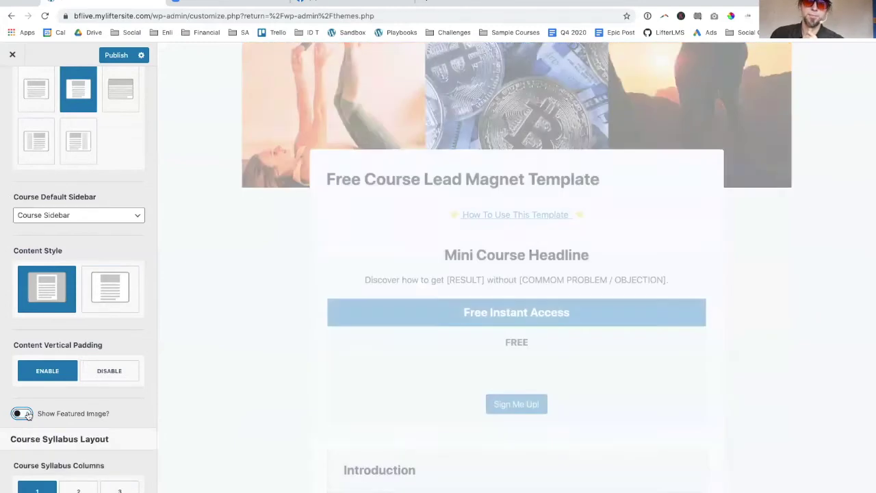
Review the whole course page with the narrow layout and return to the LifterLMS list of layout sections.
scroll(190, 302, "down", 1)
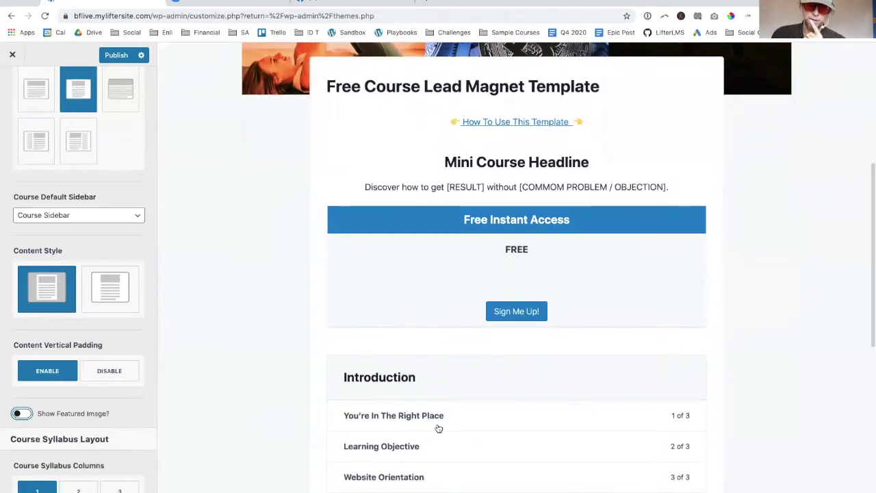
scroll(439, 431, "down", 7)
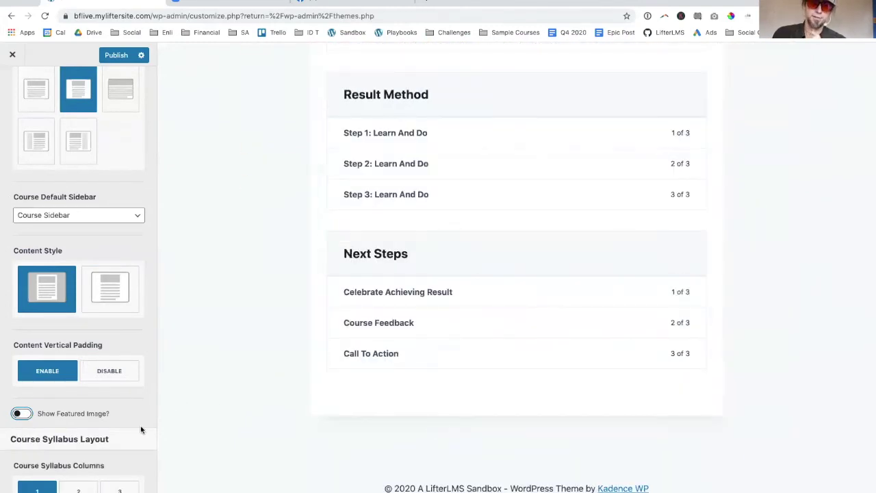
scroll(141, 430, "down", 3)
scroll(109, 265, "up", 6)
scroll(404, 161, "up", 10)
scroll(404, 161, "up", 3)
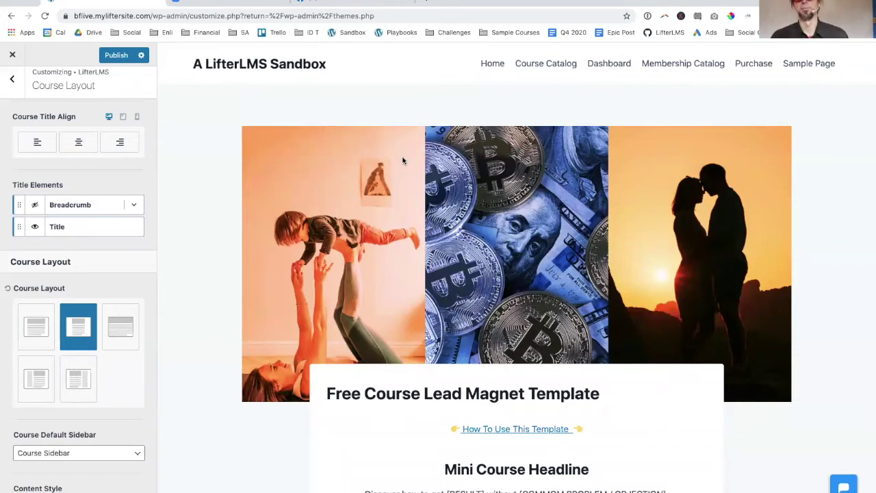
scroll(402, 160, "down", 2)
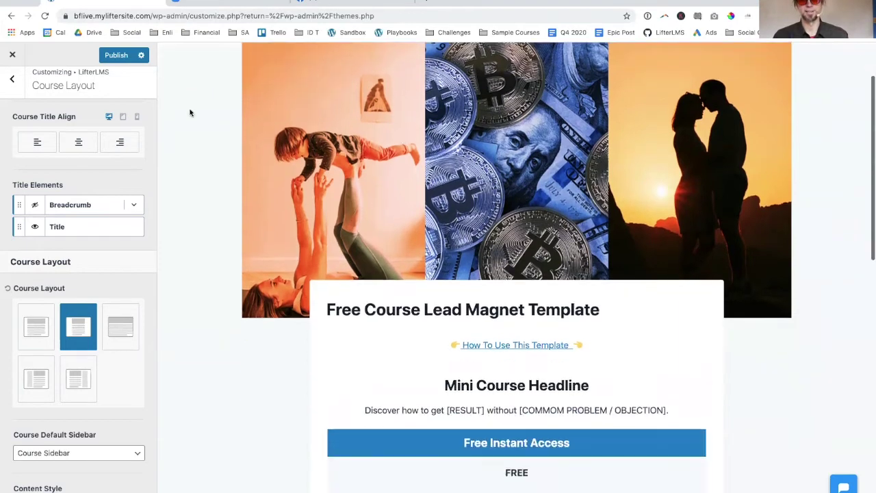
left_click(10, 86)
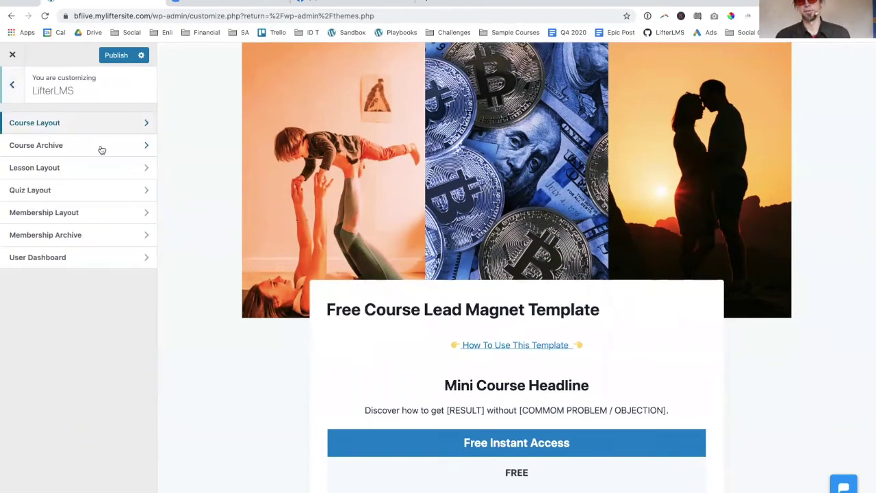
scroll(414, 276, "down", 5)
scroll(414, 275, "down", 10)
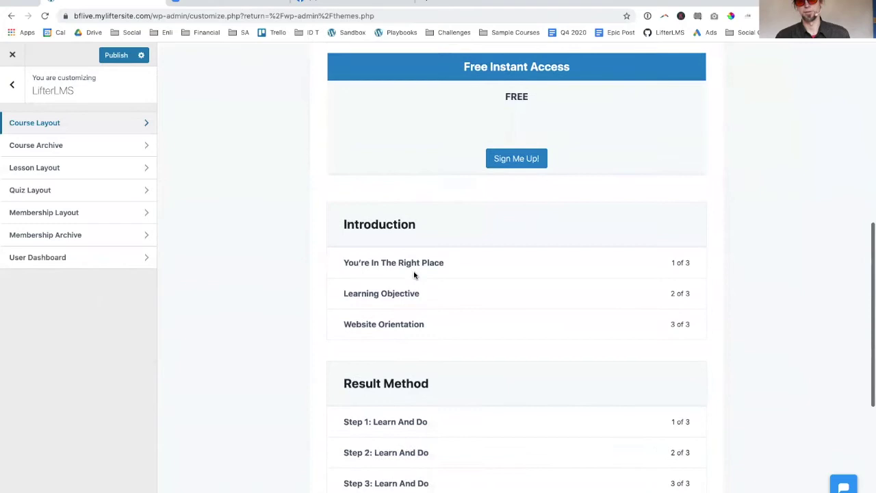
scroll(413, 271, "up", 1)
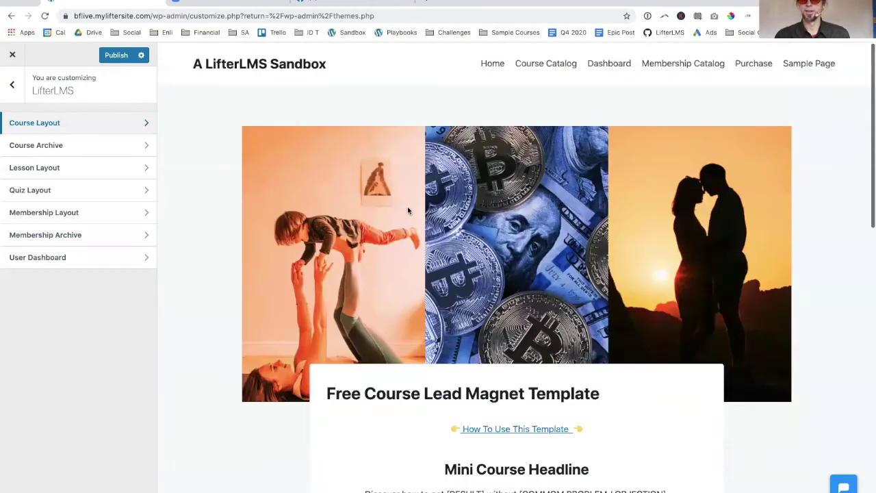
Preview the student Dashboard page and set its User Dashboard navigation layout to Left.
left_click(603, 63)
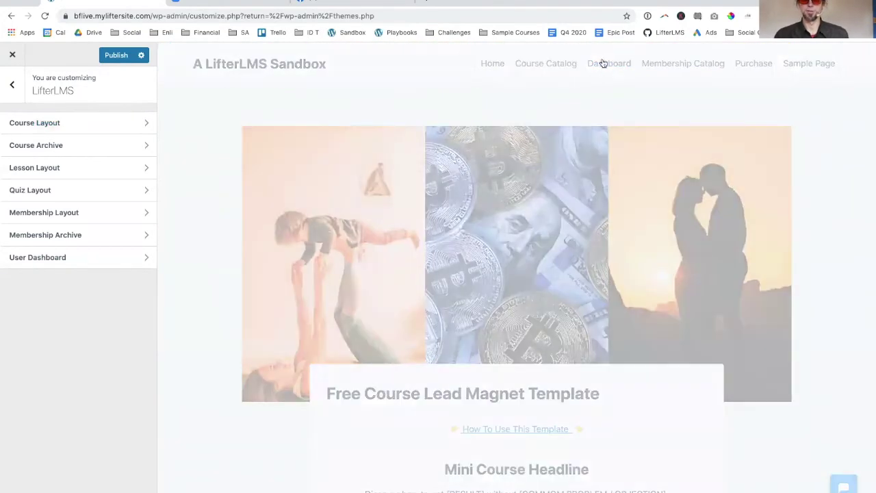
scroll(431, 331, "down", 2)
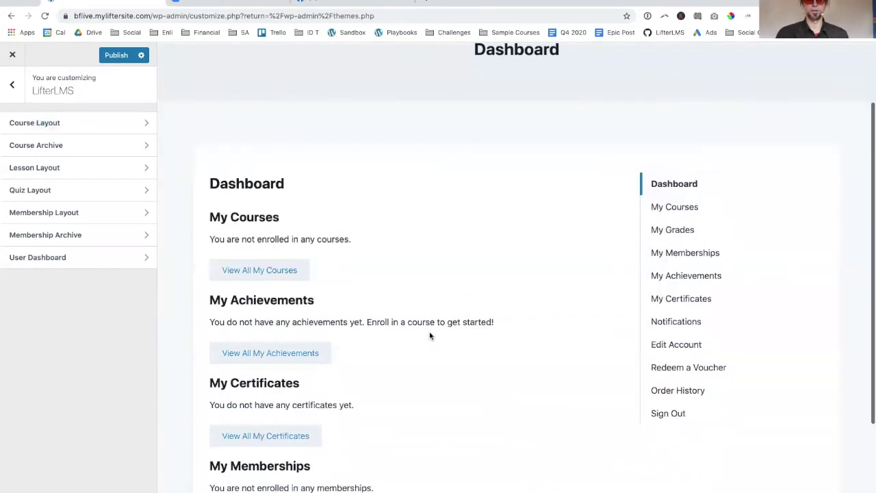
left_click(83, 261)
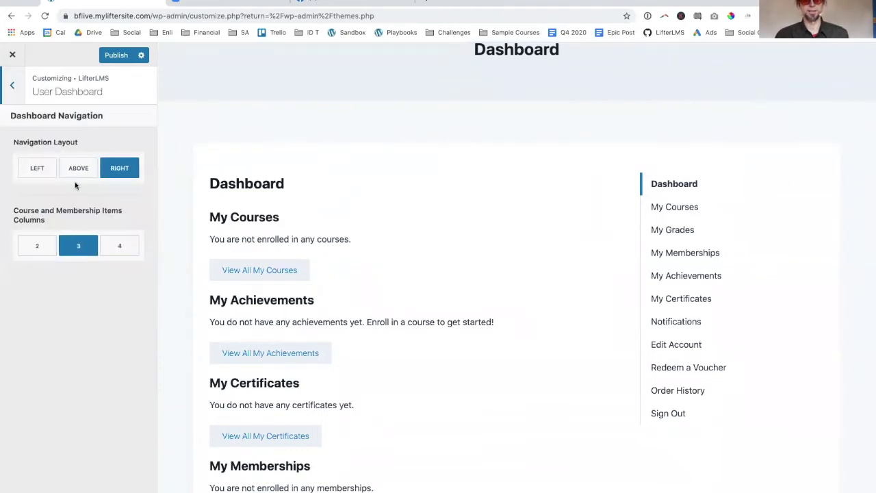
left_click(43, 175)
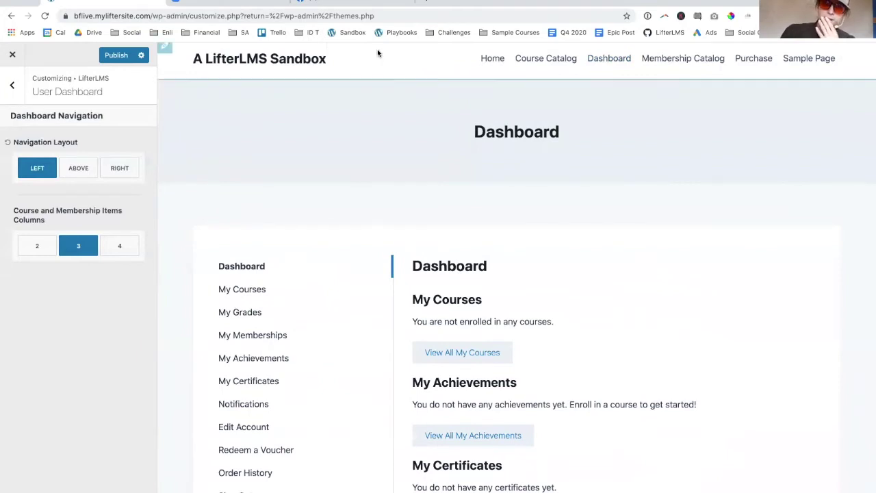
Preview the Course Catalog page and publish the customizer changes.
left_click(562, 61)
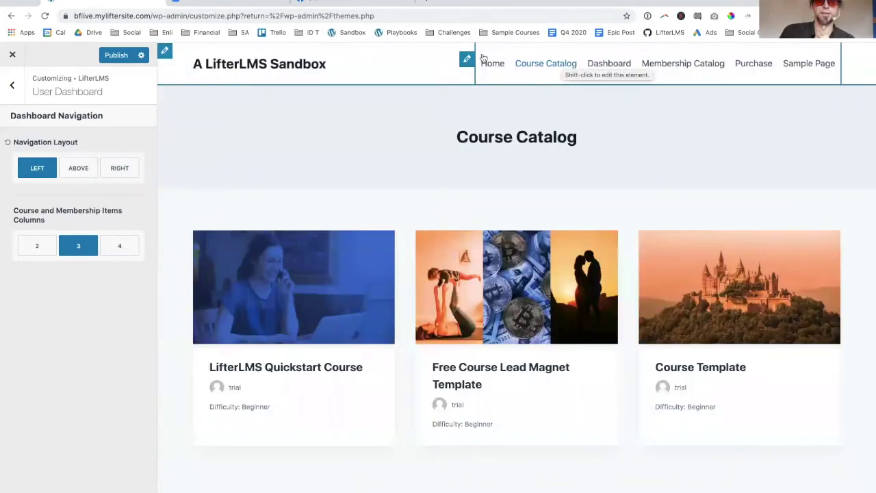
left_click(115, 56)
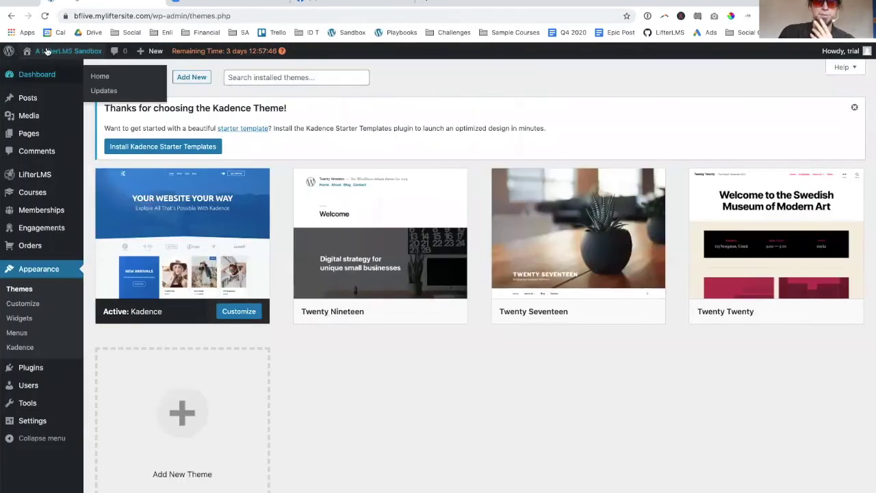
Visit the live site from the admin area and look over its Course Catalog page.
mouse_move(47, 56)
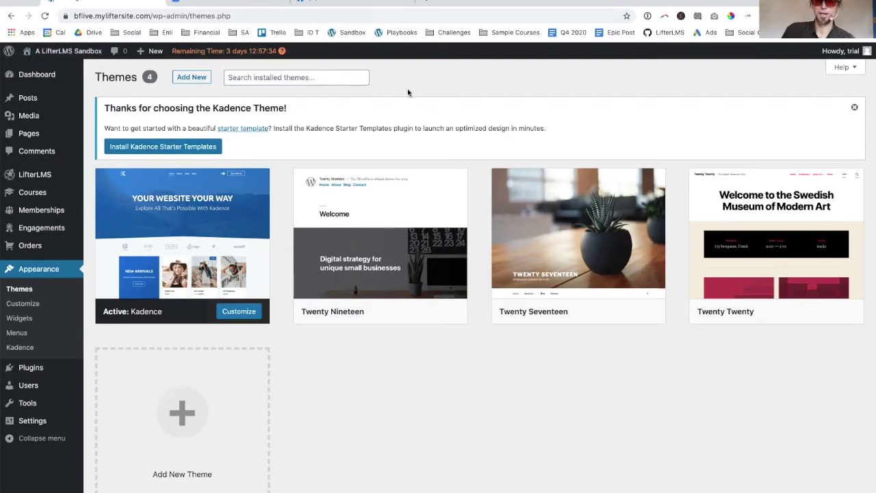
mouse_move(213, 254)
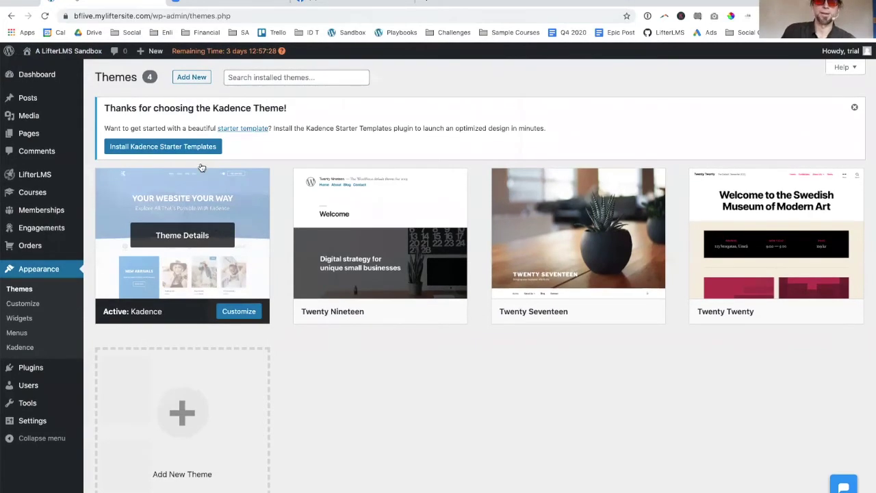
mouse_move(58, 214)
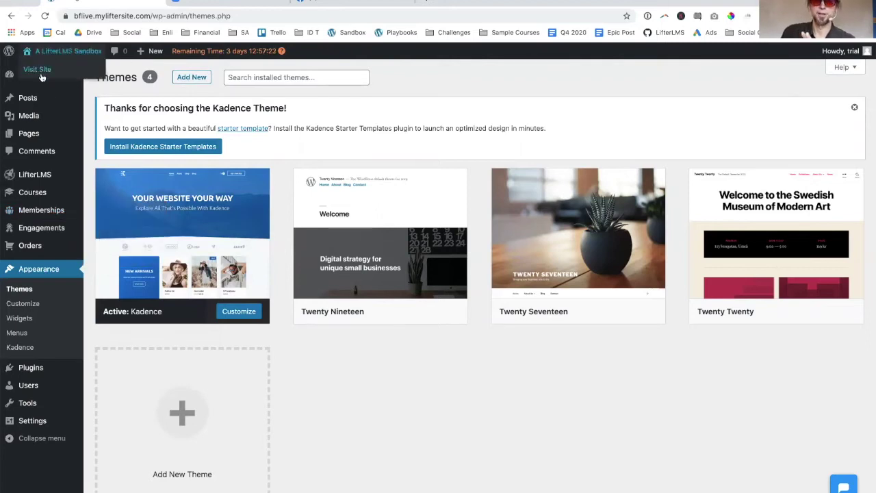
left_click(40, 71)
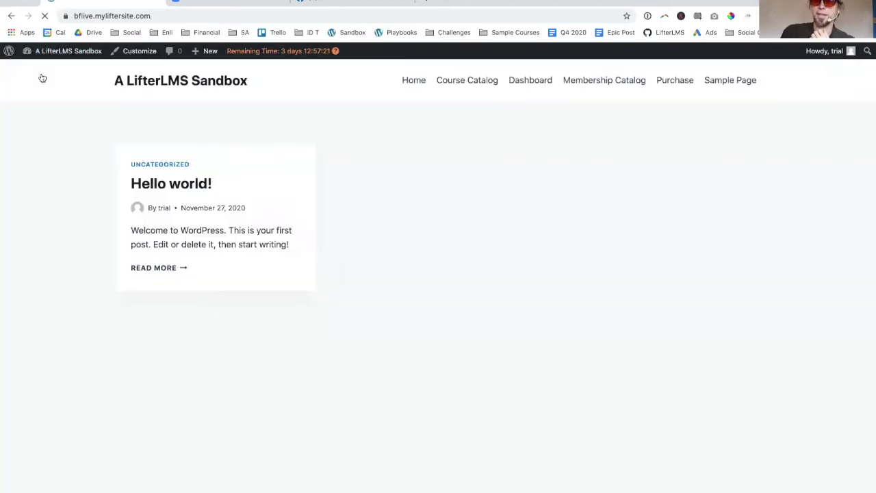
left_click(448, 83)
scroll(618, 297, "down", 2)
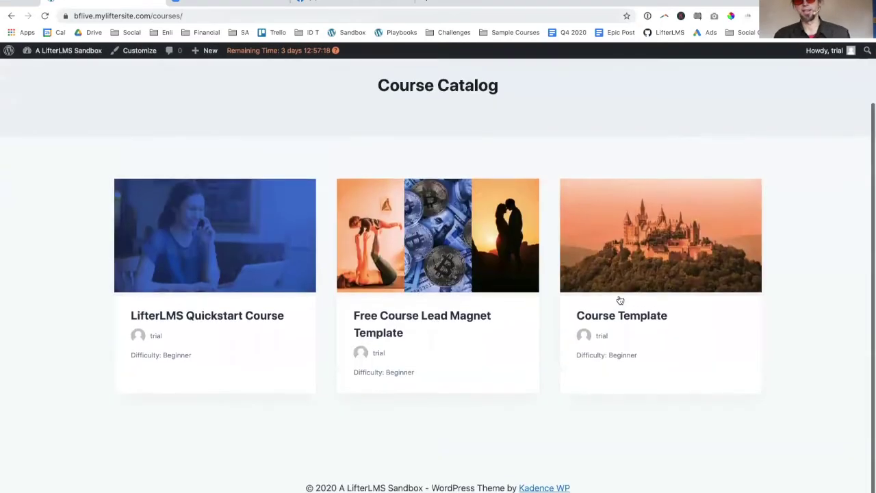
scroll(619, 298, "up", 3)
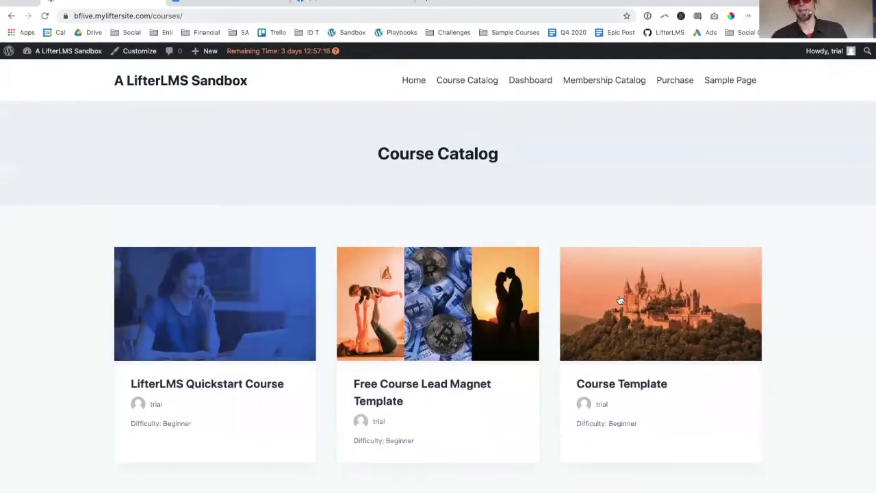
Open the Free Course Lead Magnet Template course and review its whole page, from the featured image to the lesson list.
left_click(446, 388)
scroll(446, 389, "down", 15)
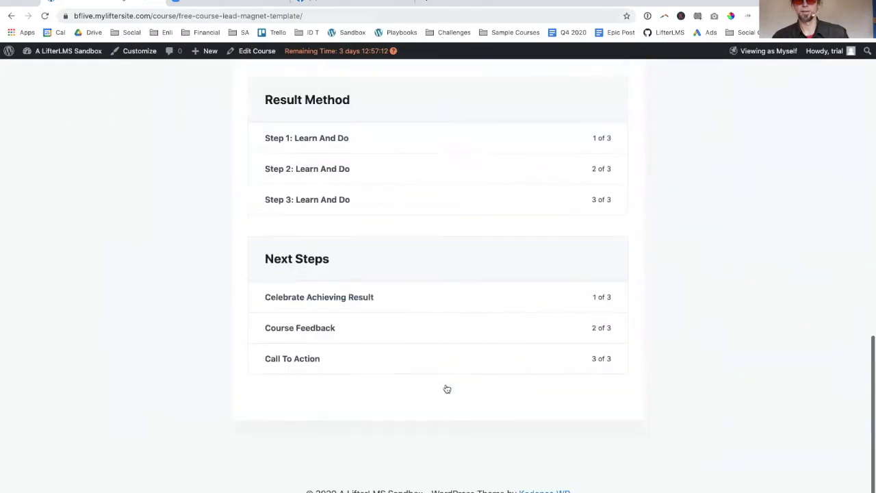
scroll(446, 388, "up", 15)
scroll(446, 389, "down", 4)
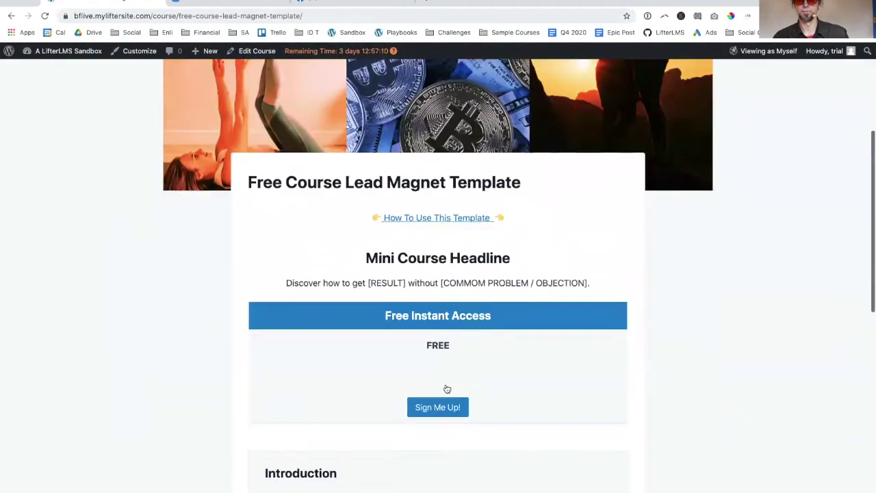
scroll(446, 389, "down", 3)
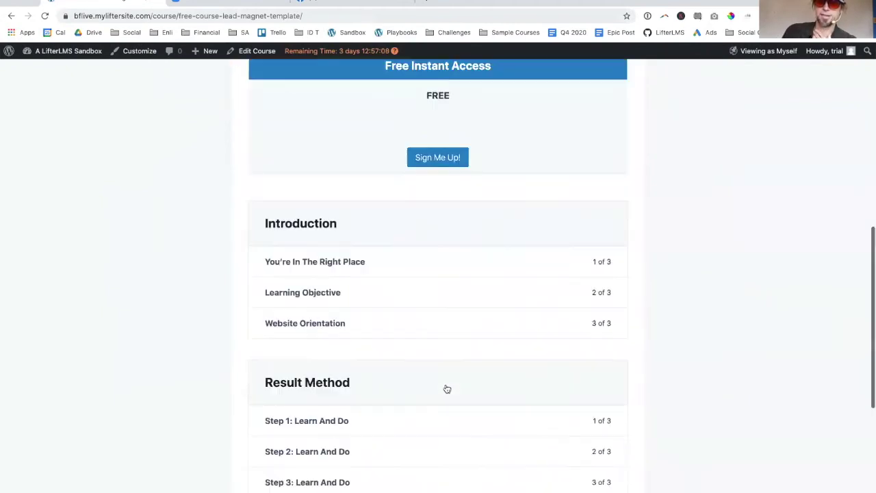
scroll(446, 389, "down", 5)
scroll(447, 389, "up", 15)
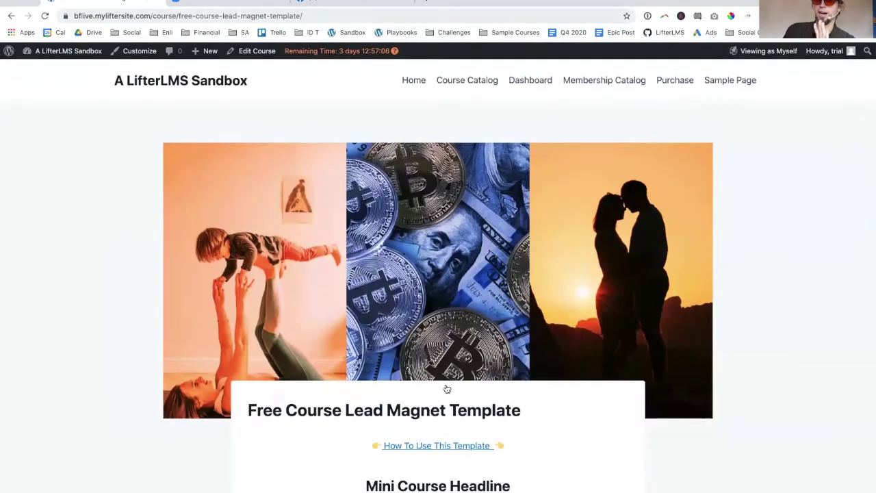
scroll(446, 388, "down", 8)
scroll(446, 389, "down", 2)
scroll(364, 179, "up", 12)
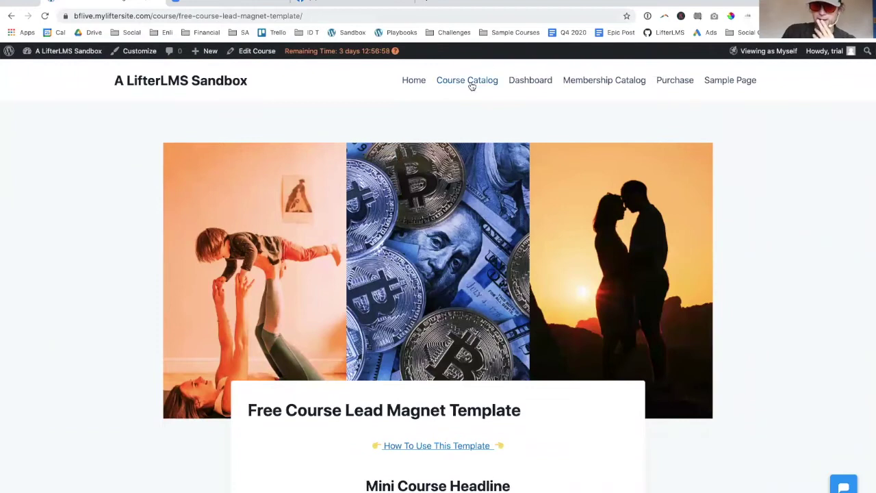
Open the Course Template course from the Course Catalog and review its sales page down to the pricing plans.
left_click(472, 83)
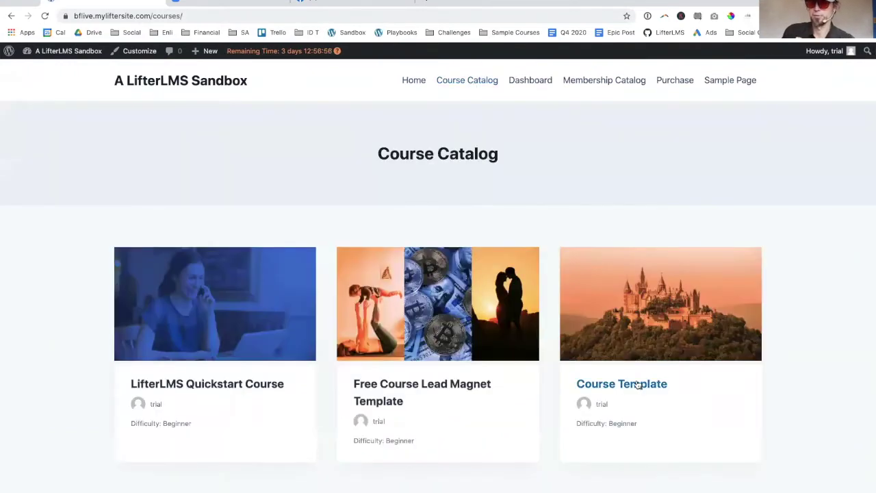
left_click(637, 385)
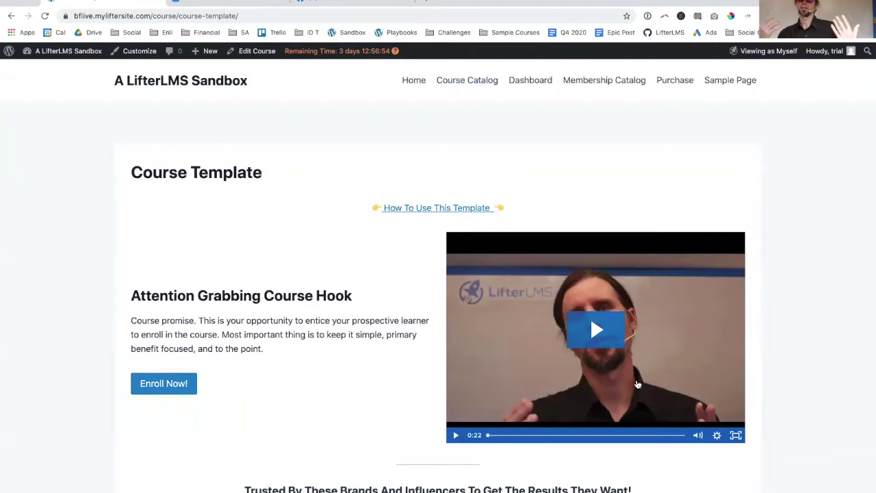
scroll(636, 385, "down", 10)
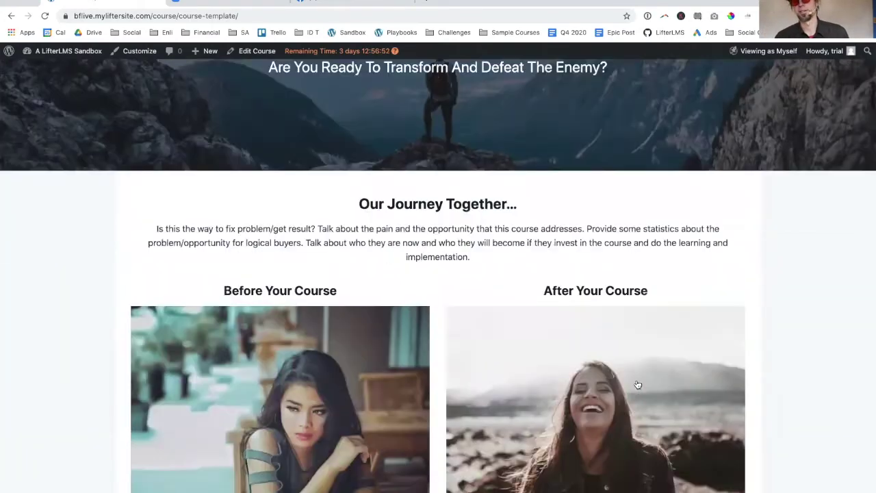
scroll(637, 385, "down", 12)
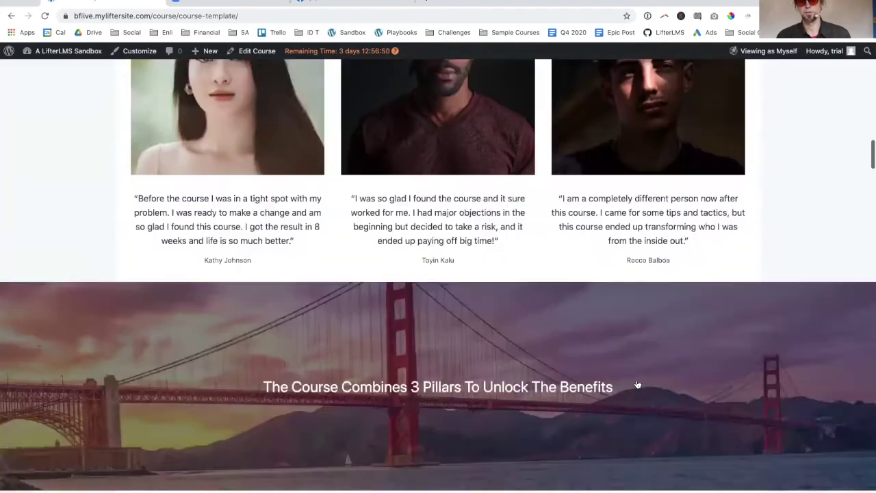
scroll(636, 385, "down", 15)
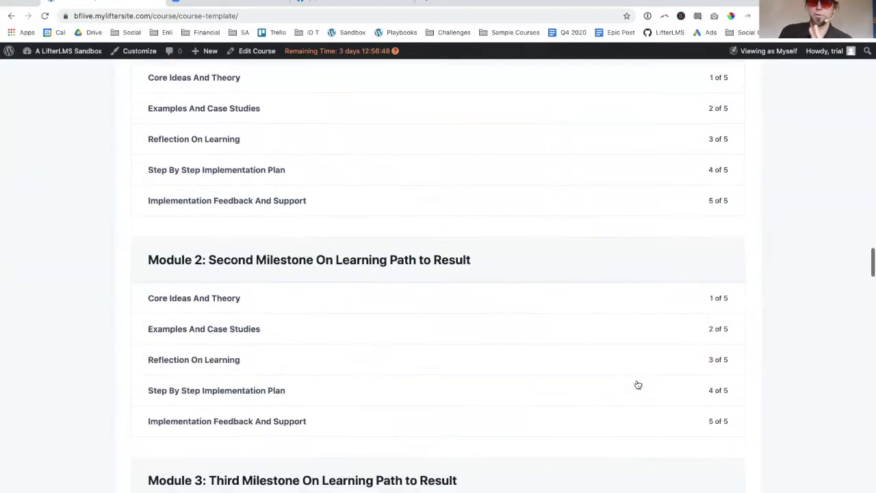
scroll(637, 385, "down", 15)
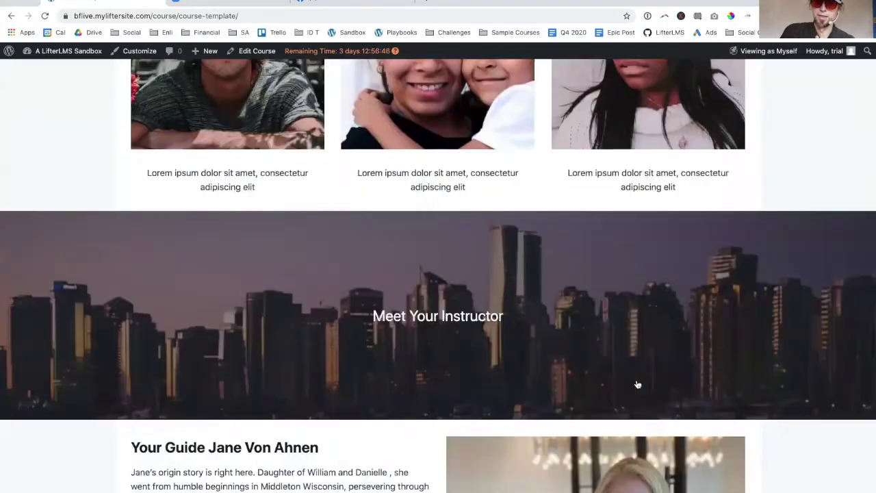
scroll(637, 385, "down", 12)
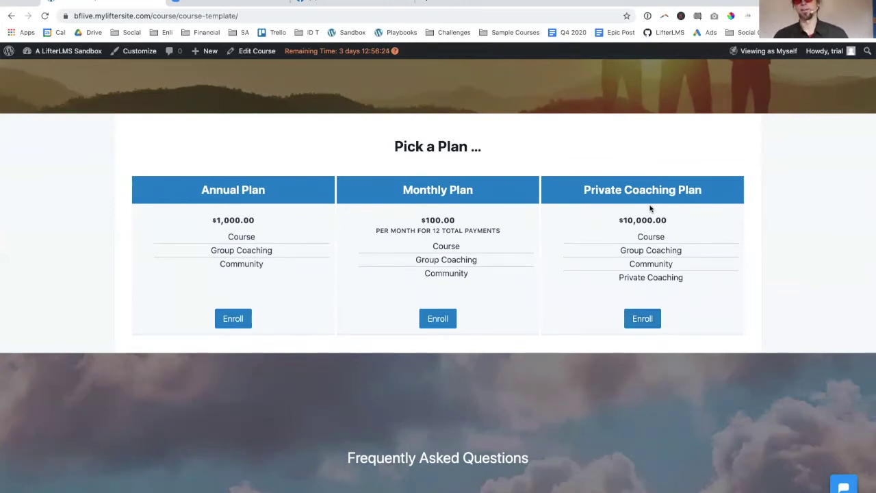
scroll(650, 209, "up", 10)
scroll(650, 209, "up", 15)
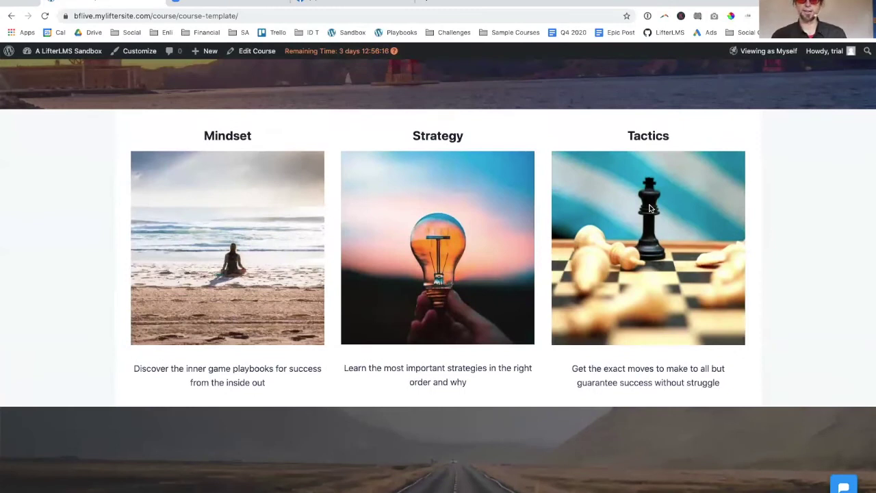
scroll(651, 209, "up", 10)
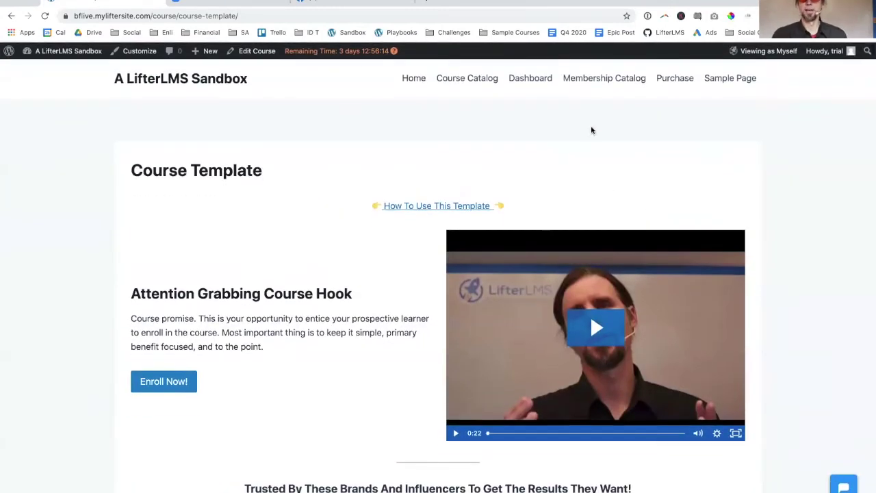
Open the Widgets screen in the site admin and add Course Syllabus to the Course Sidebar, with Course Progress above it.
mouse_move(41, 53)
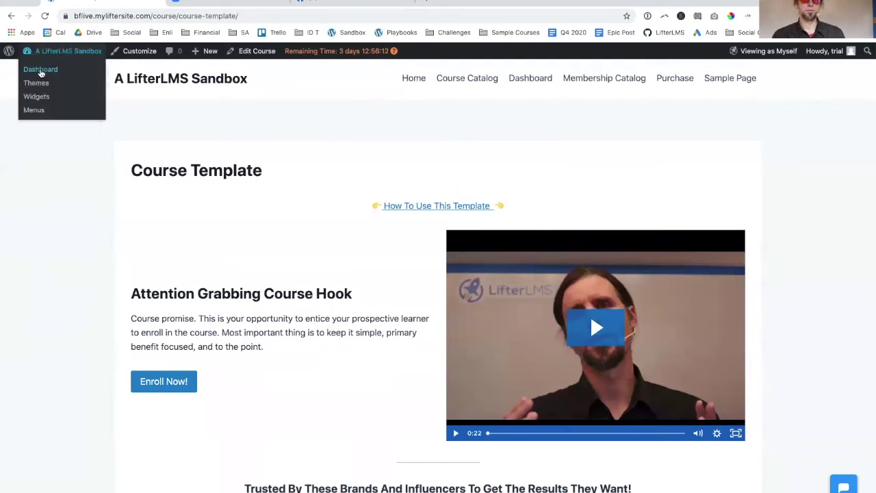
left_click(40, 70)
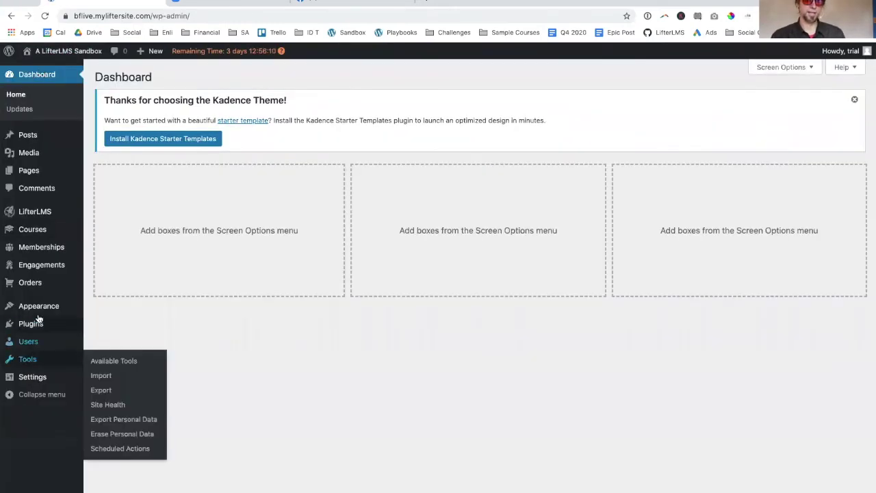
mouse_move(36, 311)
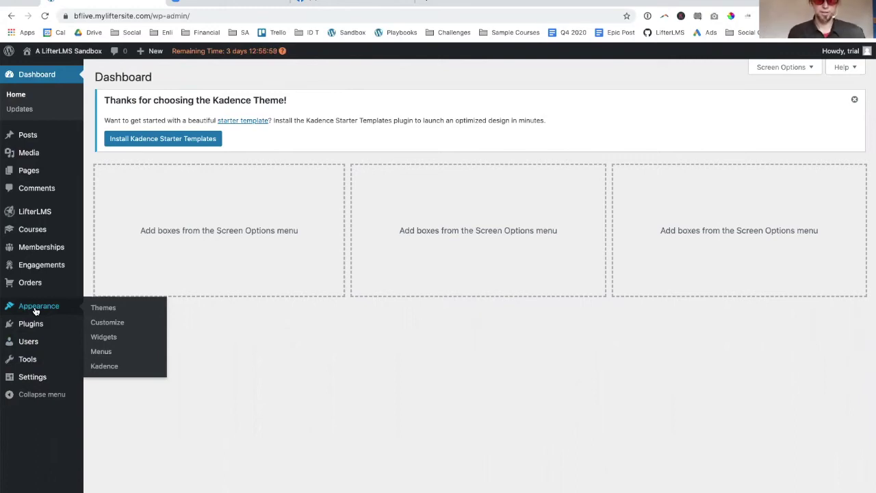
mouse_move(58, 167)
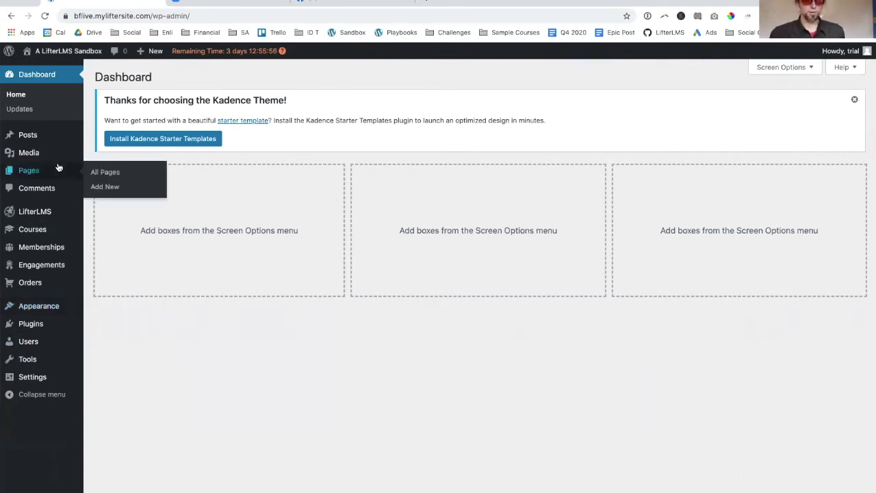
mouse_move(37, 309)
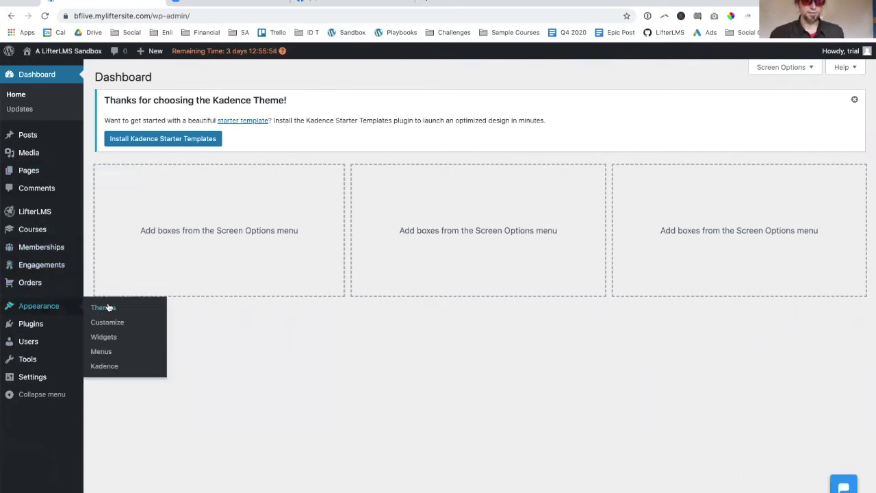
left_click(111, 337)
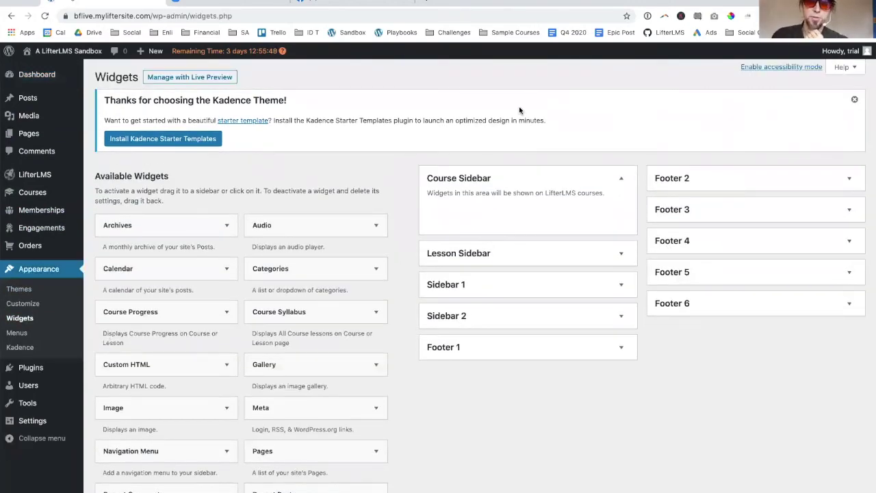
left_click_drag(291, 312, 487, 211)
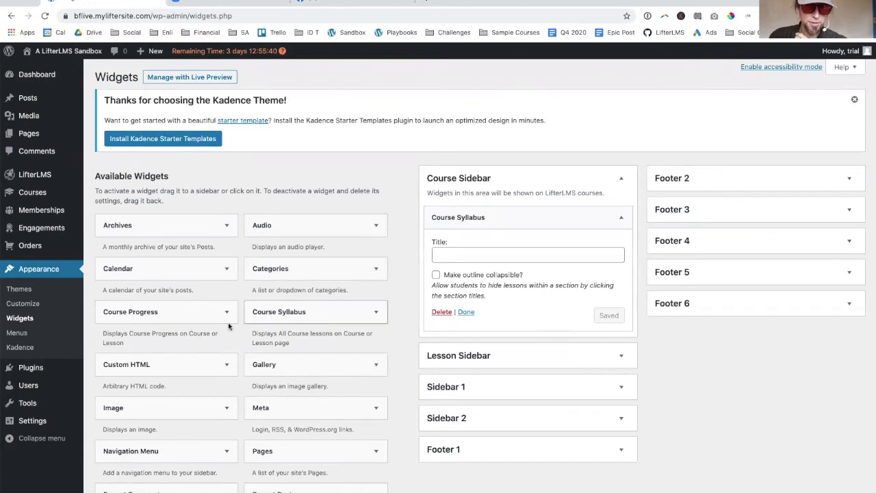
left_click_drag(179, 314, 503, 213)
Title the Course Sidebar's Course Progress widget "Progress" and its Course Syllabus widget "Lessons", and save both.
left_click(465, 254)
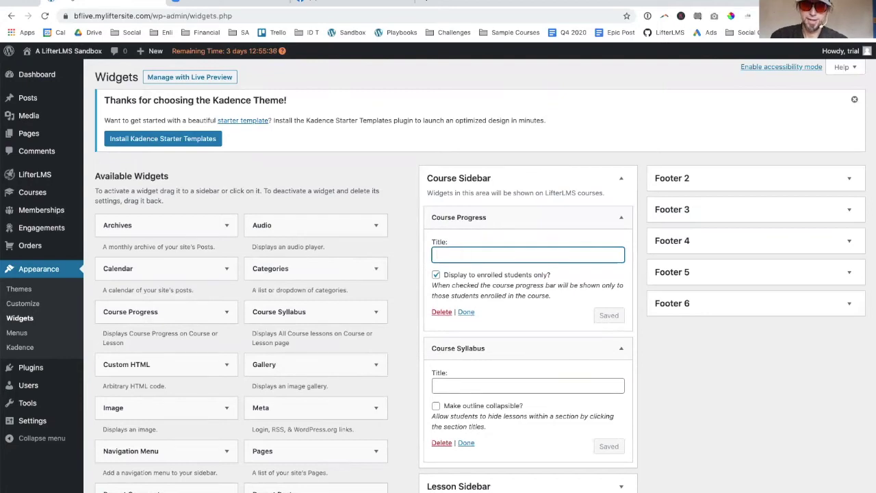
type("Progress")
left_click(483, 385)
scroll(438, 311, "down", 2)
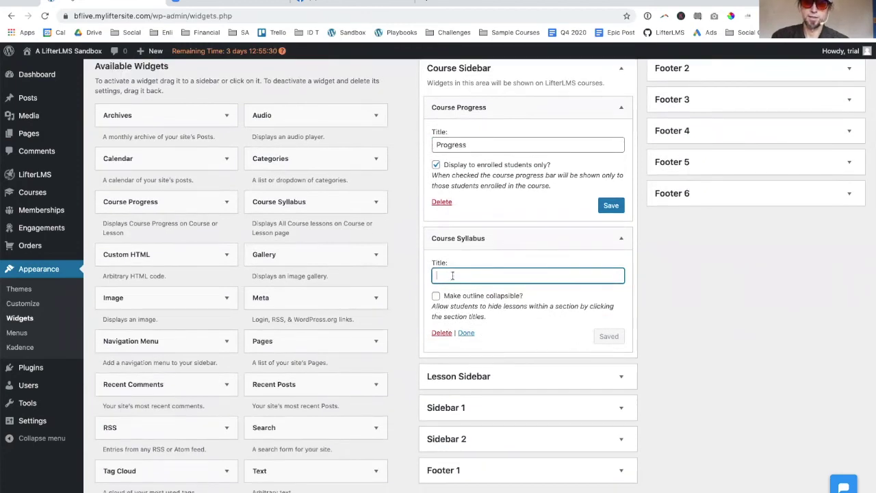
type("Le")
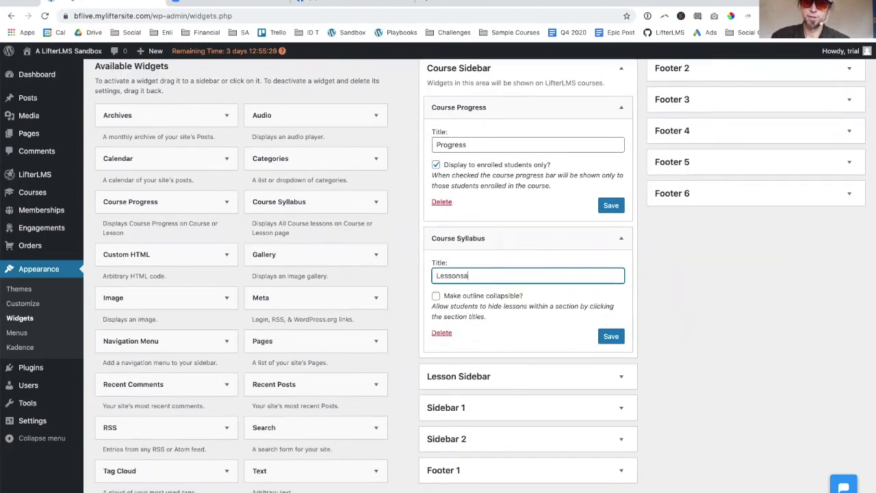
type("ssonsa")
key("BackSpace")
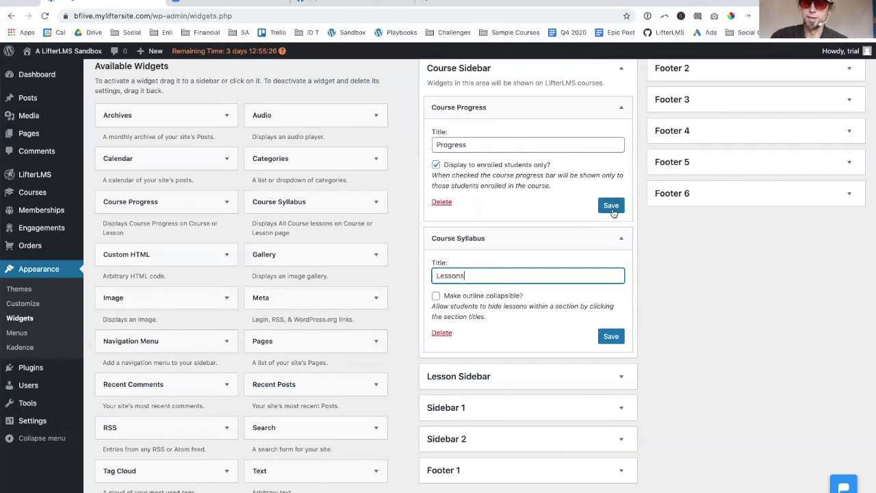
left_click(612, 206)
left_click(612, 337)
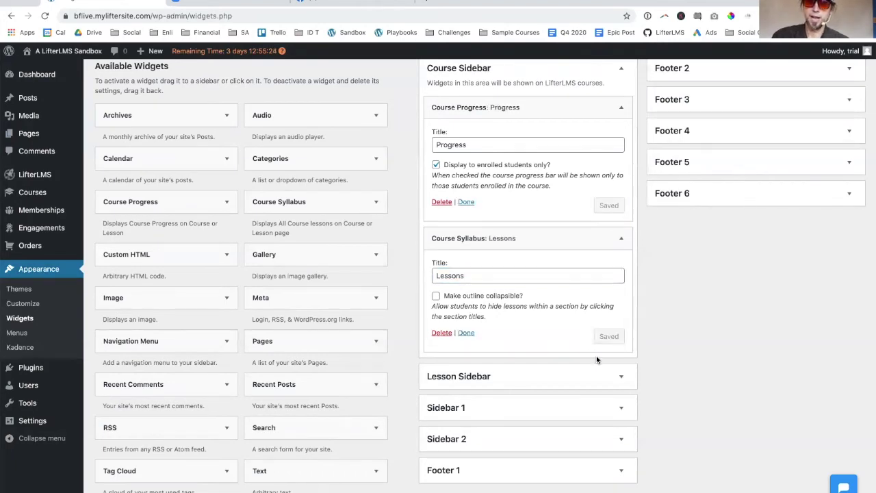
Add a Course Progress widget to the Lesson Sidebar and title it "Progress".
left_click(621, 376)
scroll(558, 229, "up", 2)
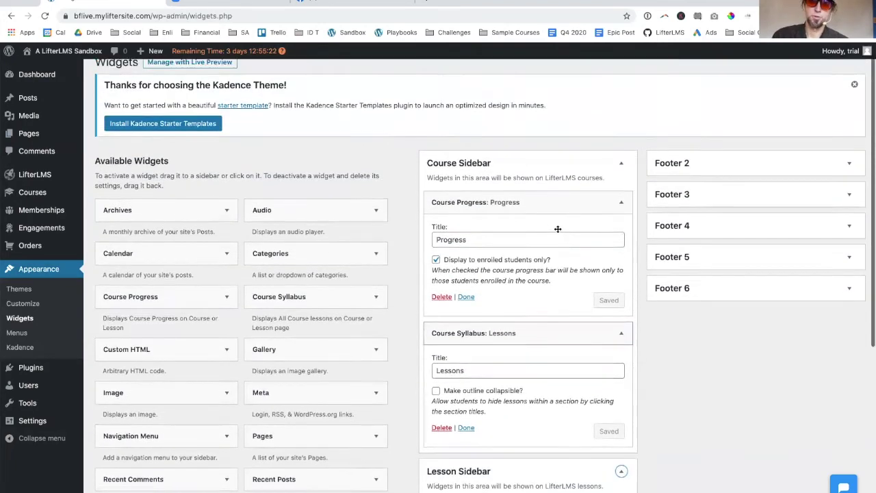
scroll(418, 213, "down", 4)
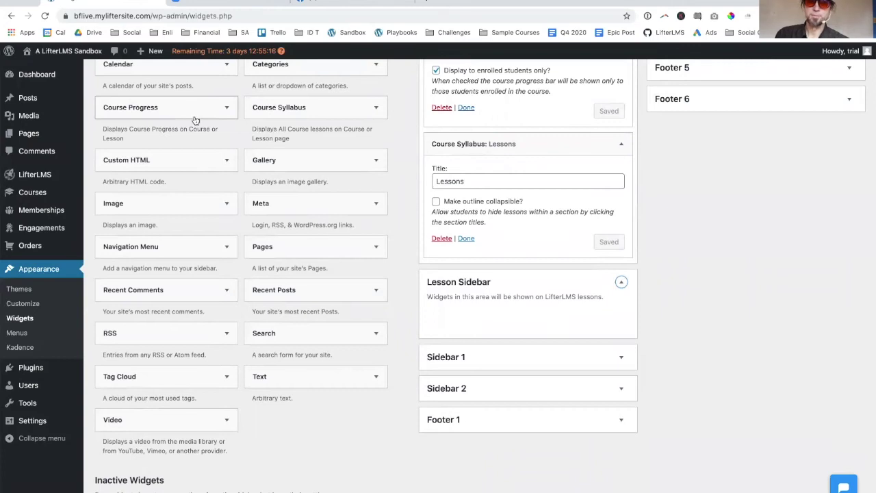
left_click_drag(193, 119, 488, 323)
left_click(471, 356)
type("P")
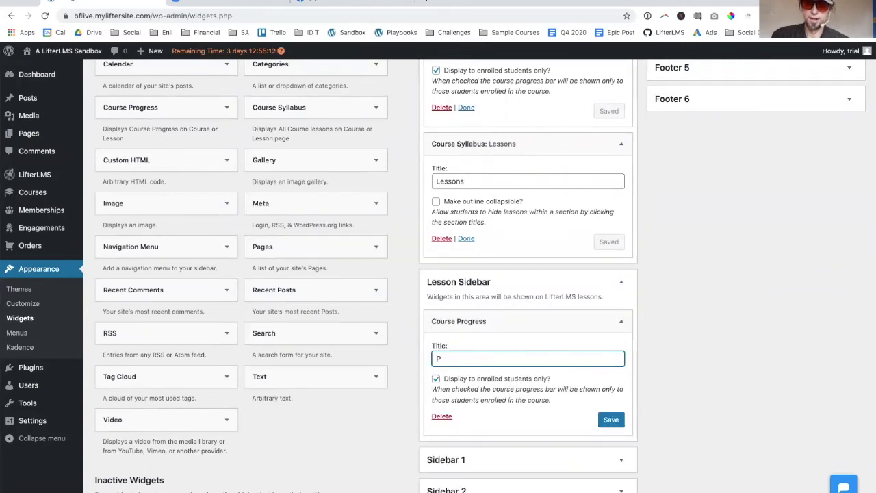
type("Orgress")
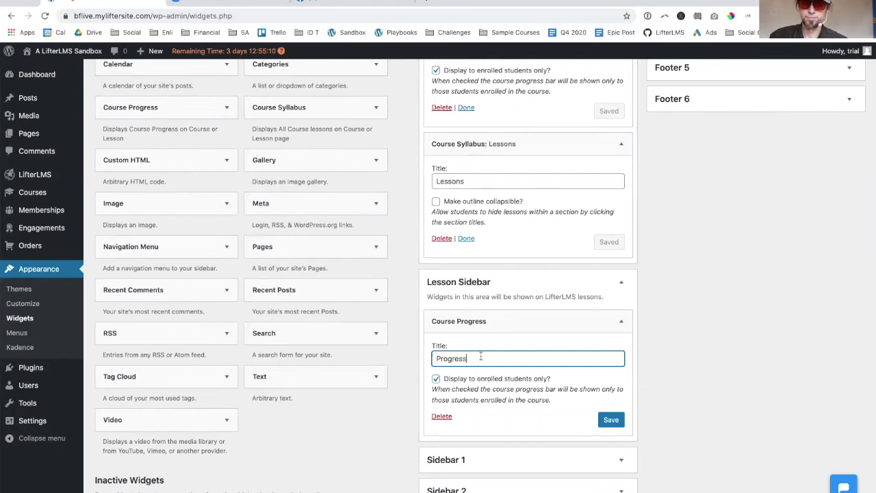
Add a Course Syllabus widget below Course Progress in the Lesson Sidebar and title it "Lessons".
scroll(524, 387, "down", 2)
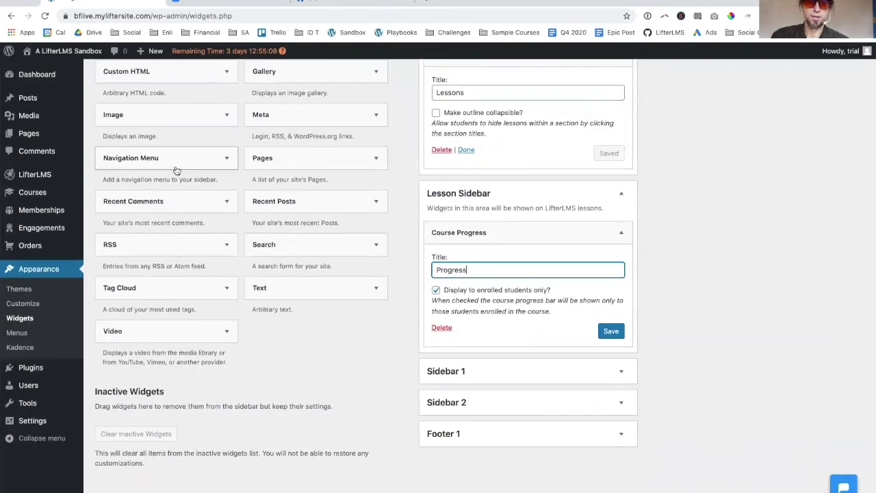
scroll(176, 168, "up", 3)
left_click_drag(271, 136, 493, 472)
scroll(463, 339, "down", 3)
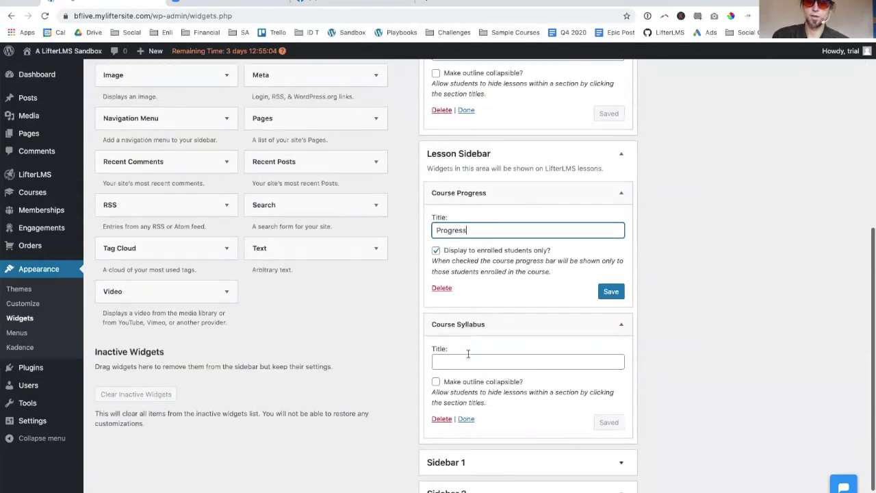
left_click(454, 362)
type("Lessons")
Make the Lesson Sidebar's syllabus outline collapsible with open and close all toggles, and save both of that sidebar's widgets.
left_click(436, 381)
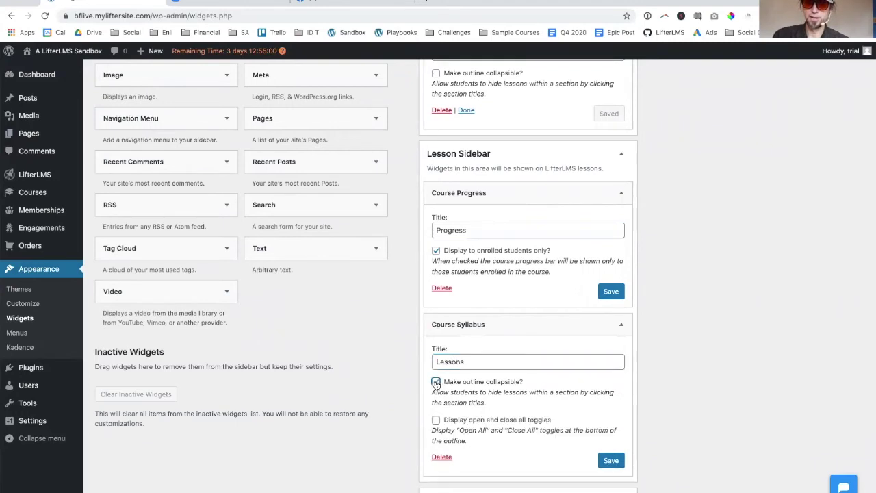
scroll(469, 393, "down", 1)
scroll(469, 393, "down", 1)
left_click(436, 330)
left_click(612, 372)
left_click(615, 203)
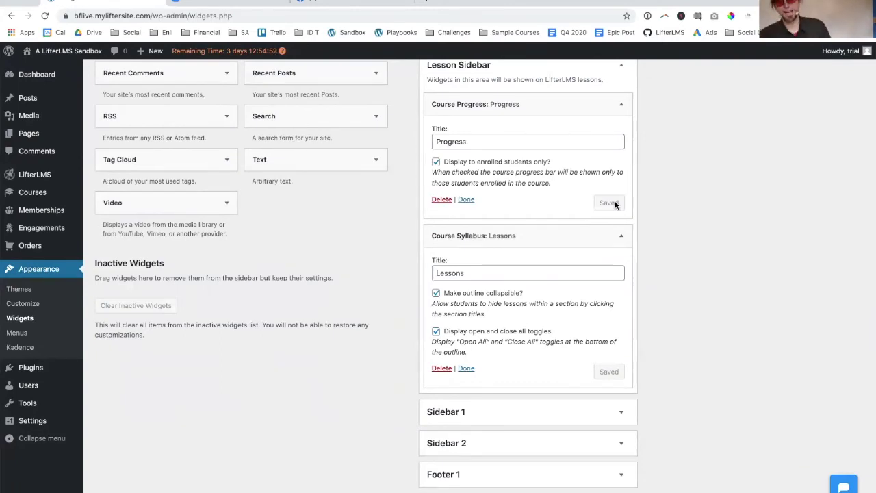
Visit the live site and open the lesson "You're In The Right Place" from the Free Course Lead Magnet Template course.
scroll(615, 205, "up", 6)
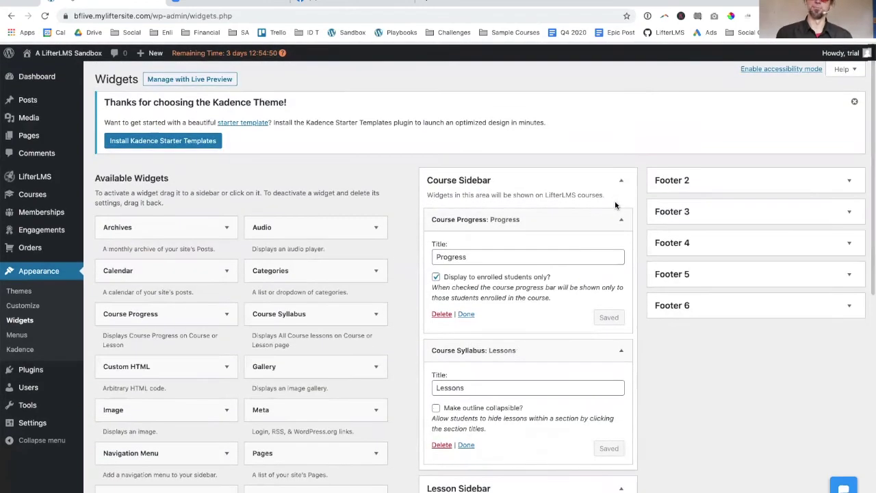
mouse_move(65, 53)
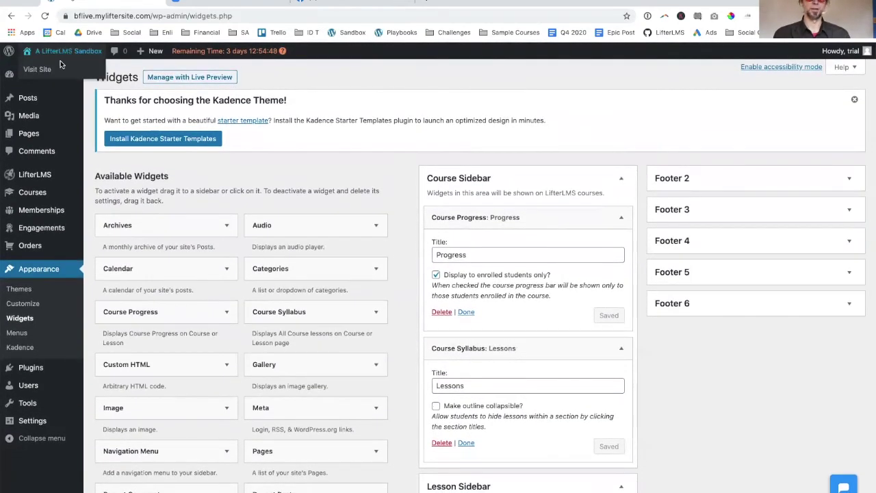
left_click(55, 71)
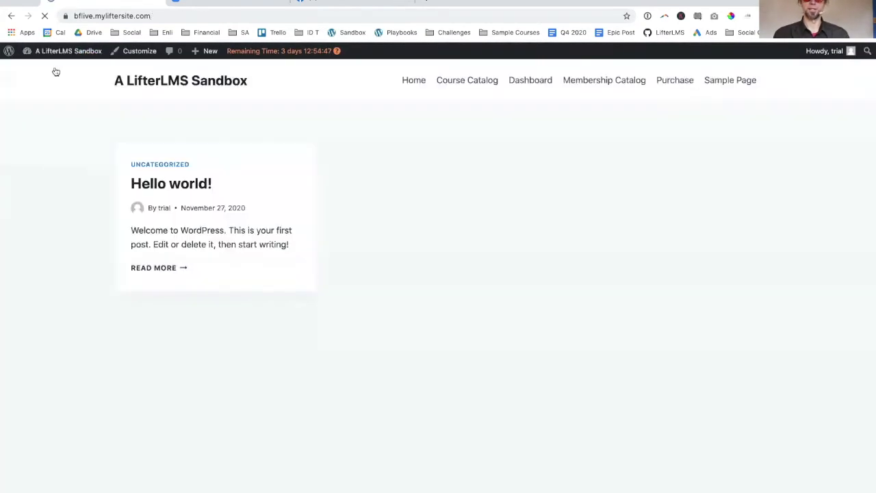
left_click(477, 87)
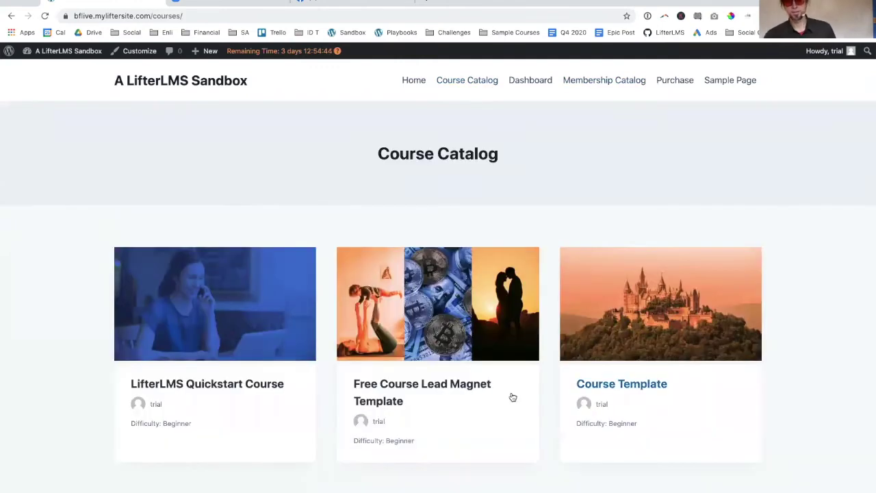
left_click(487, 395)
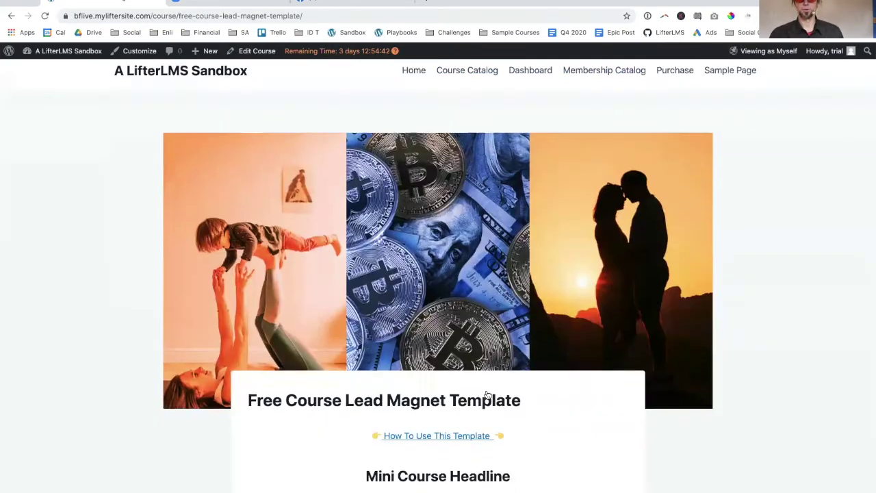
scroll(487, 388, "down", 5)
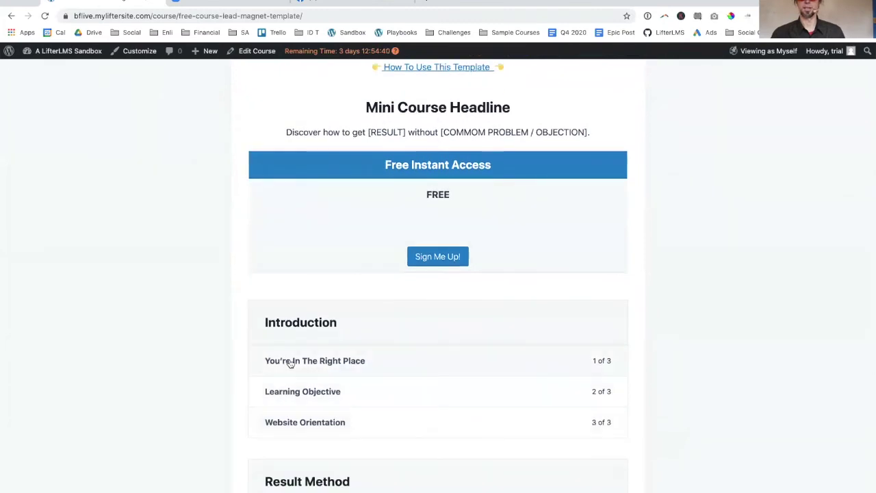
left_click(287, 362)
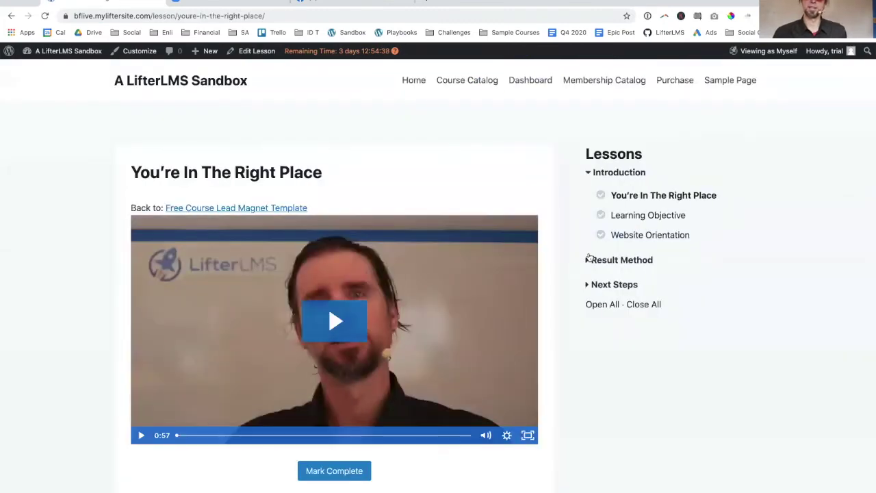
Expand the Result Method and Next Steps sections in the lesson's syllabus sidebar and review the lesson page.
left_click(588, 259)
left_click(586, 347)
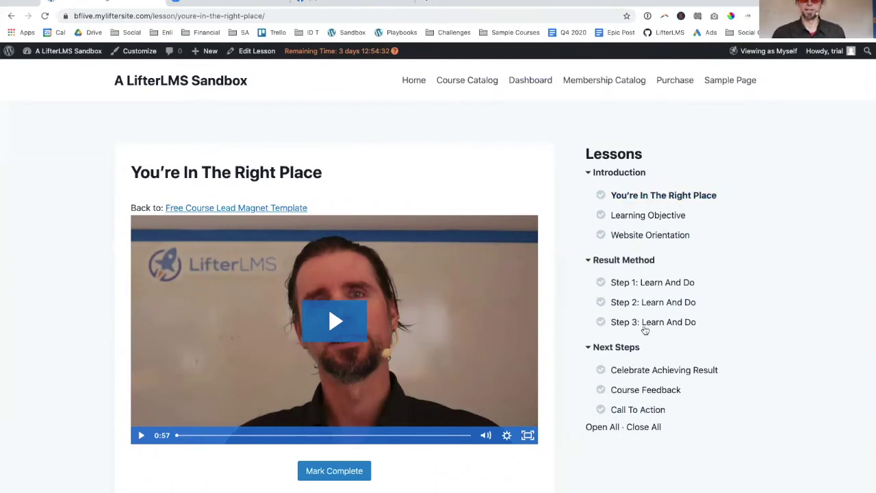
scroll(643, 329, "down", 2)
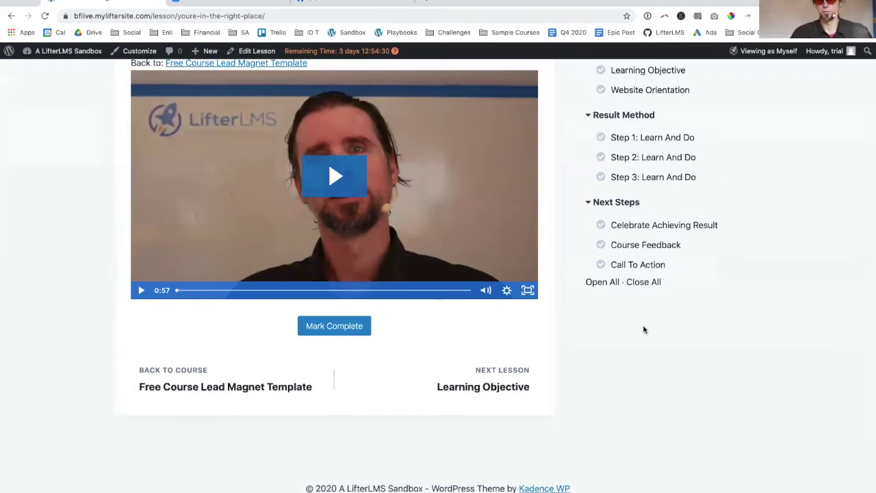
scroll(643, 329, "up", 2)
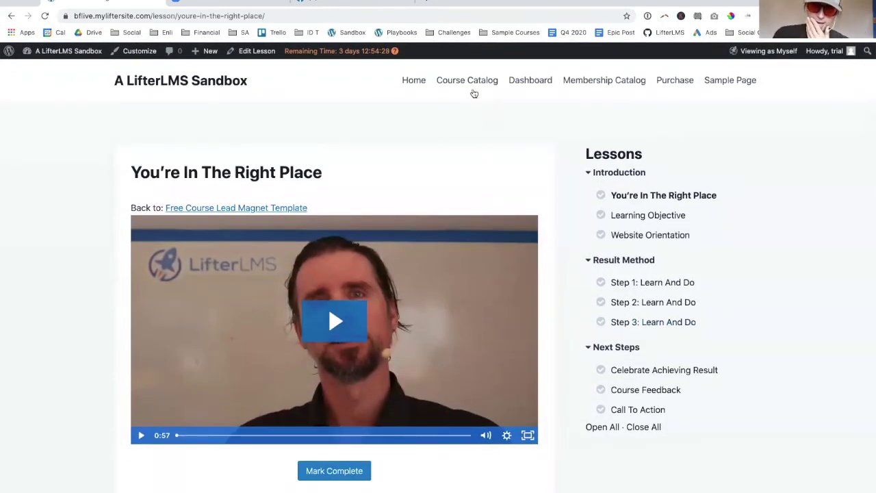
Return to the site's admin dashboard and open the theme Customizer.
mouse_move(71, 53)
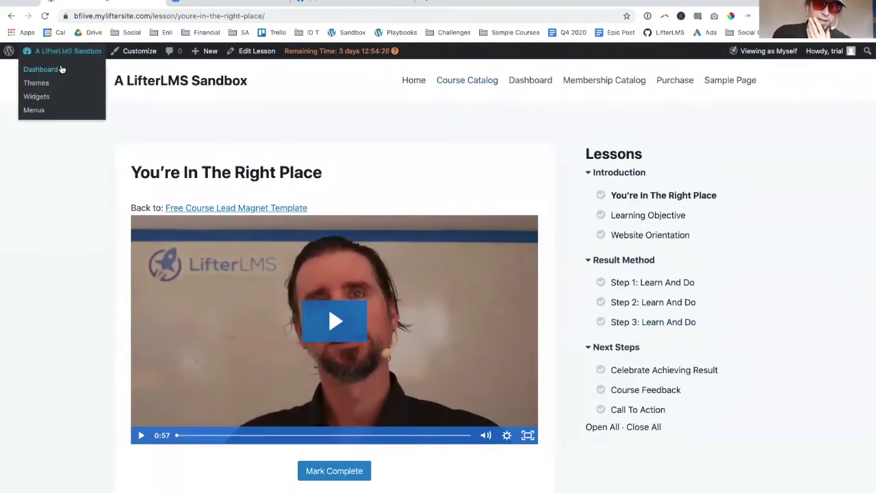
left_click(62, 70)
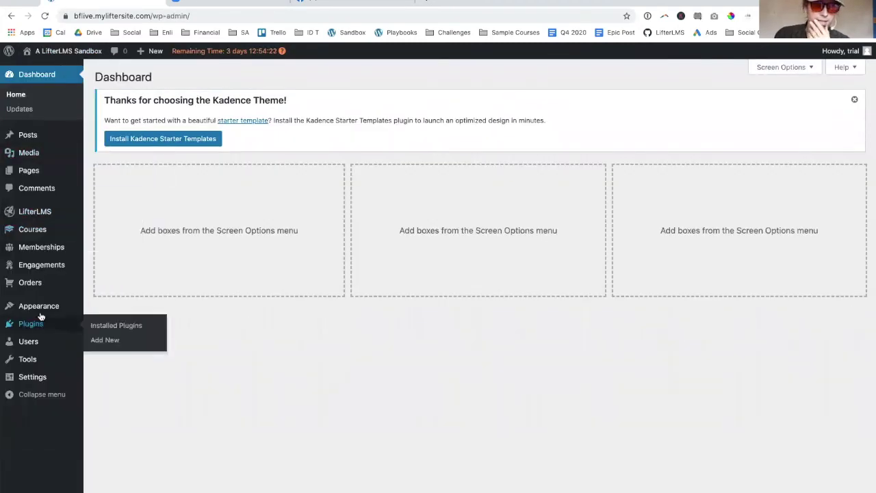
mouse_move(42, 310)
left_click(108, 324)
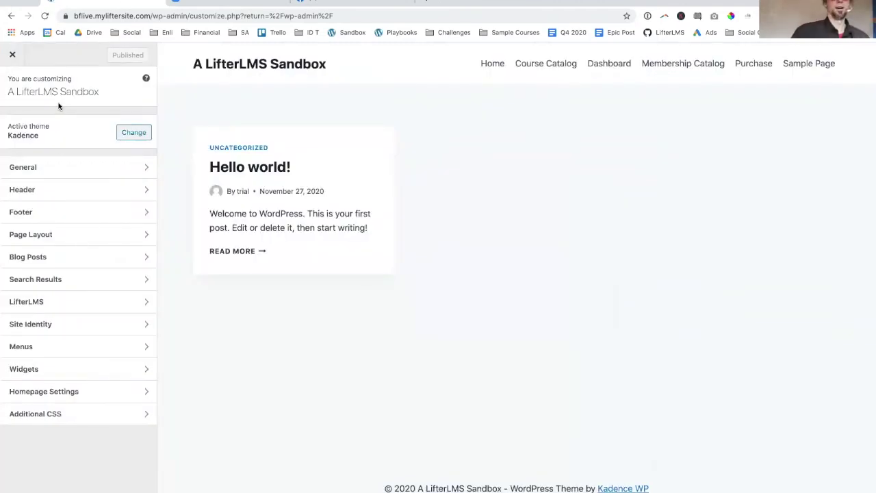
Change the site title in the header's logo settings to "My Academy", publish it, and return to the main Customizer list.
left_click(40, 189)
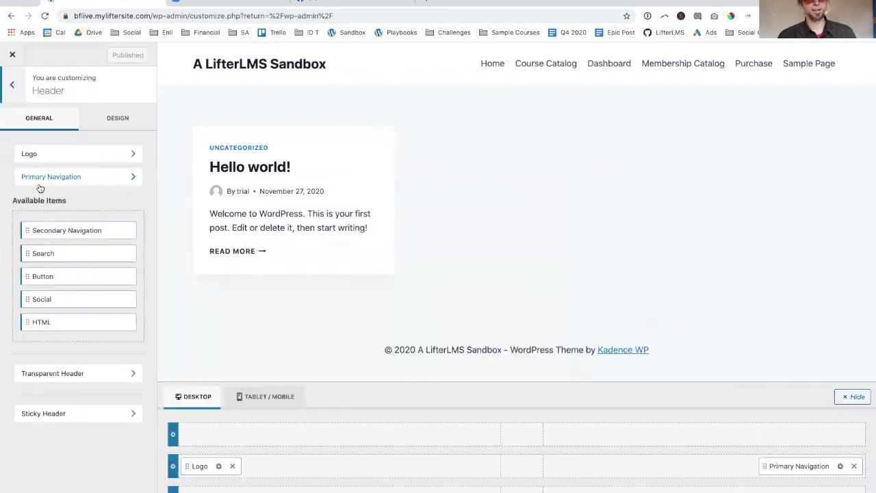
left_click(100, 157)
left_click_drag(129, 319, 5, 313)
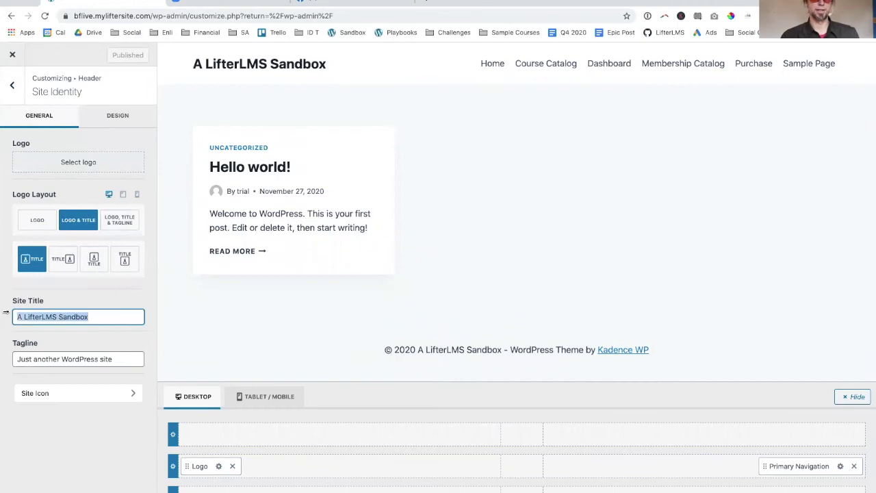
type("My")
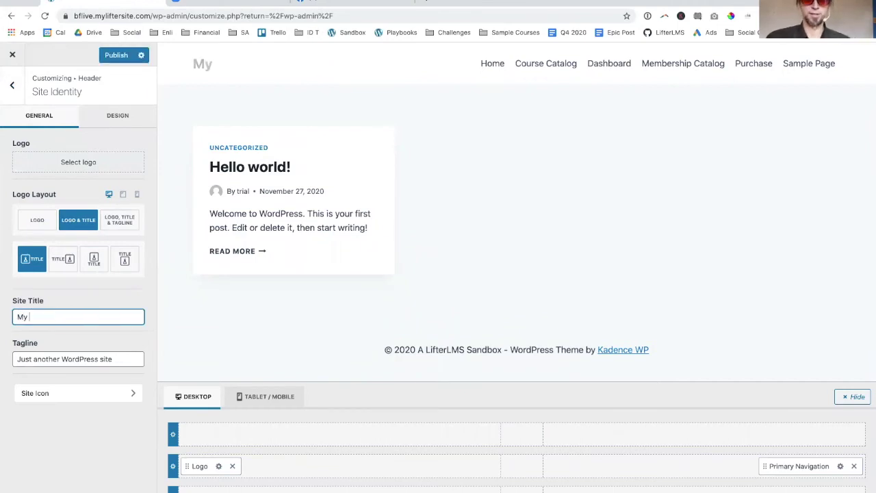
type(" Acaden")
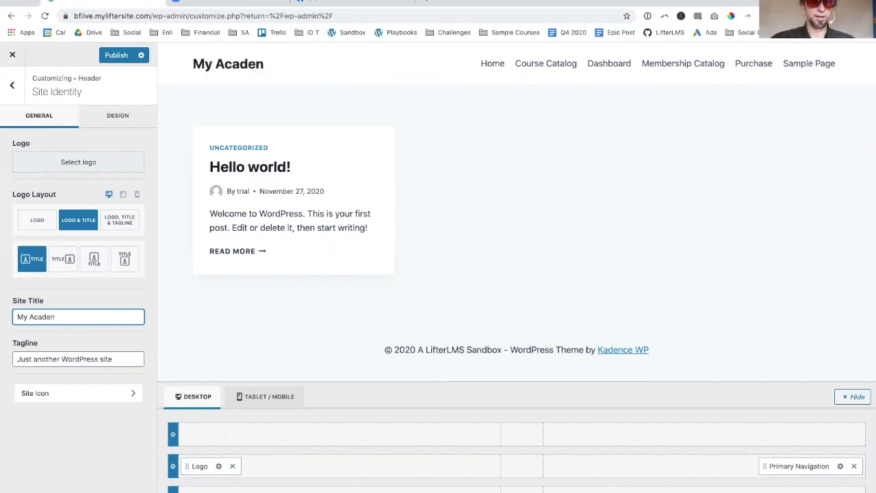
key("BackSpace")
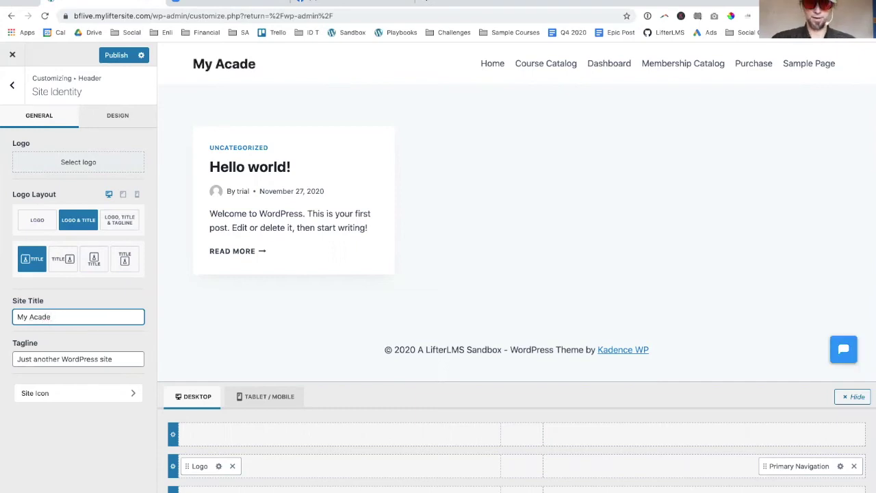
type("my")
left_click(116, 55)
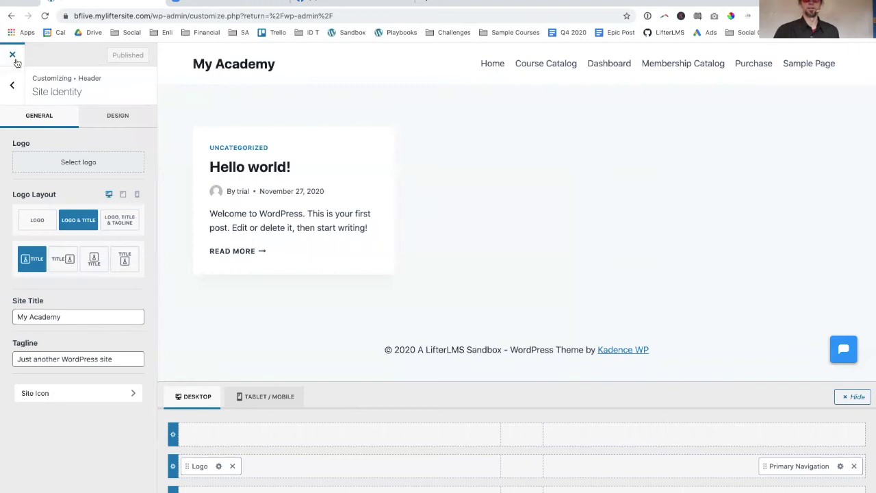
left_click(489, 63)
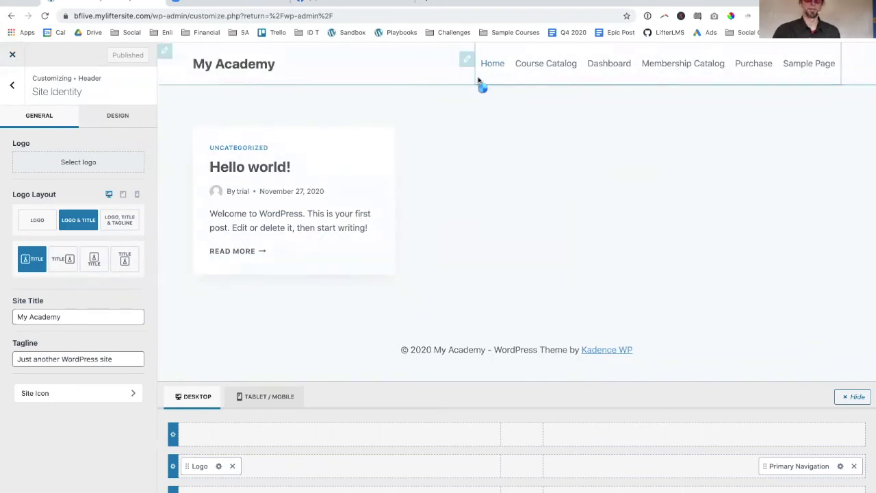
left_click(12, 83)
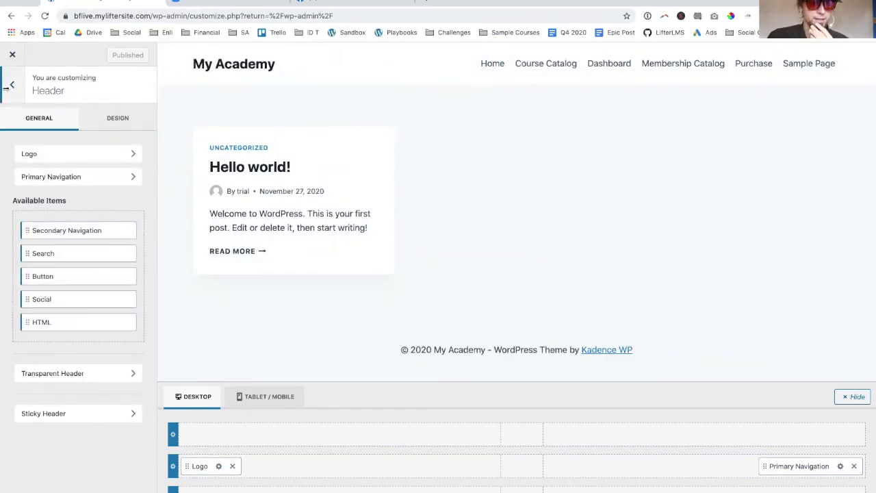
left_click(11, 84)
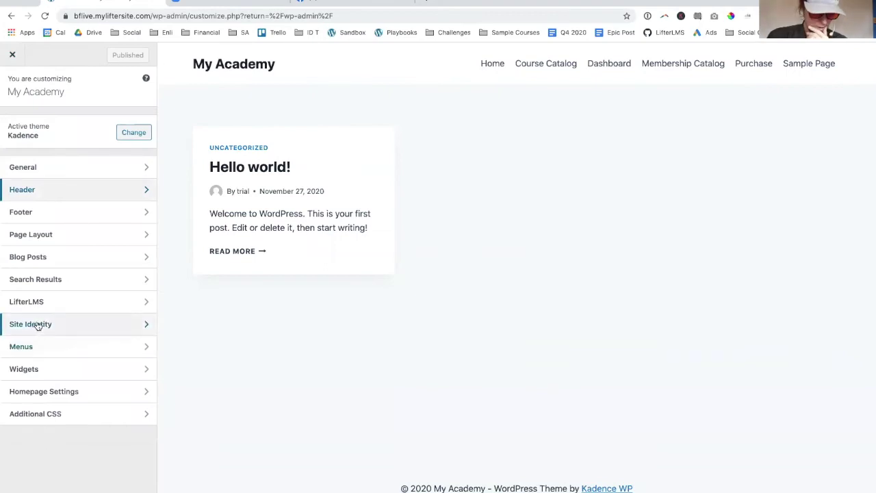
left_click(45, 347)
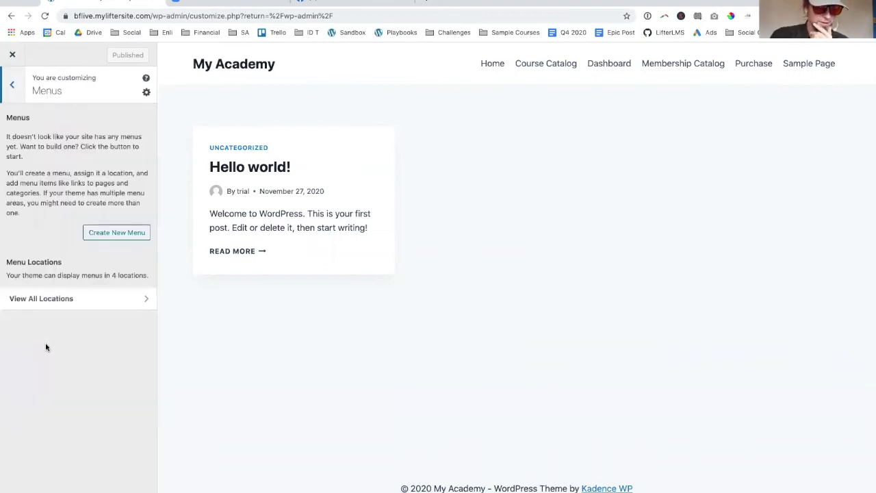
left_click(14, 86)
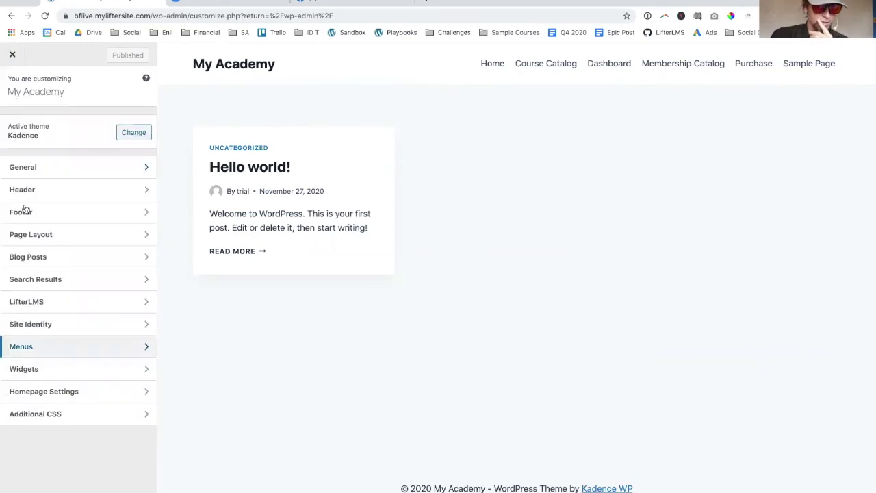
left_click(28, 326)
left_click(8, 95)
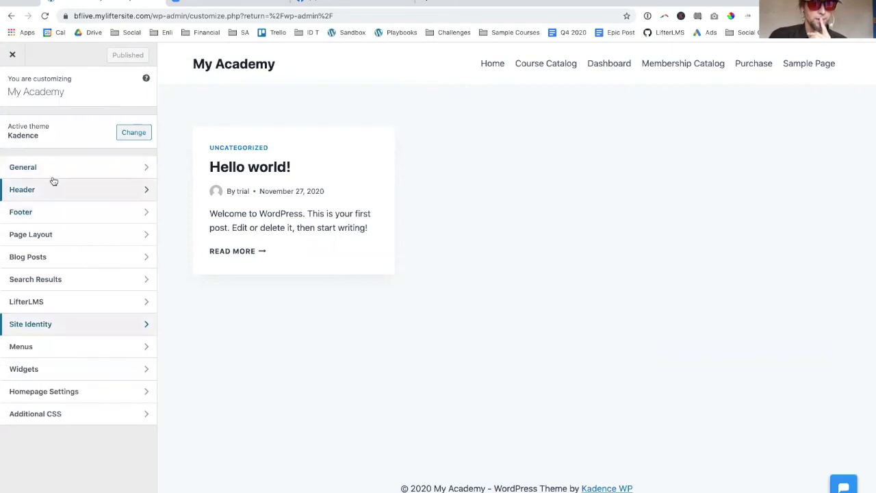
Set the homepage to display the static page "Sample Page" and publish the change.
left_click(75, 392)
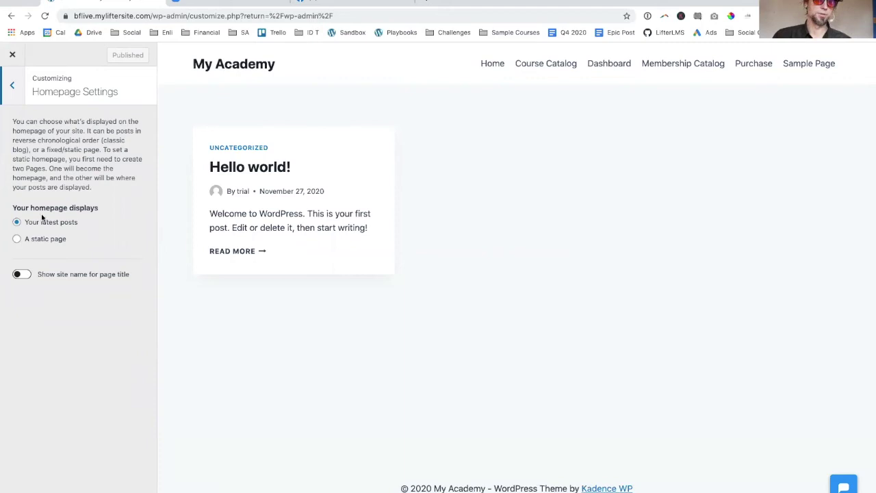
left_click(27, 239)
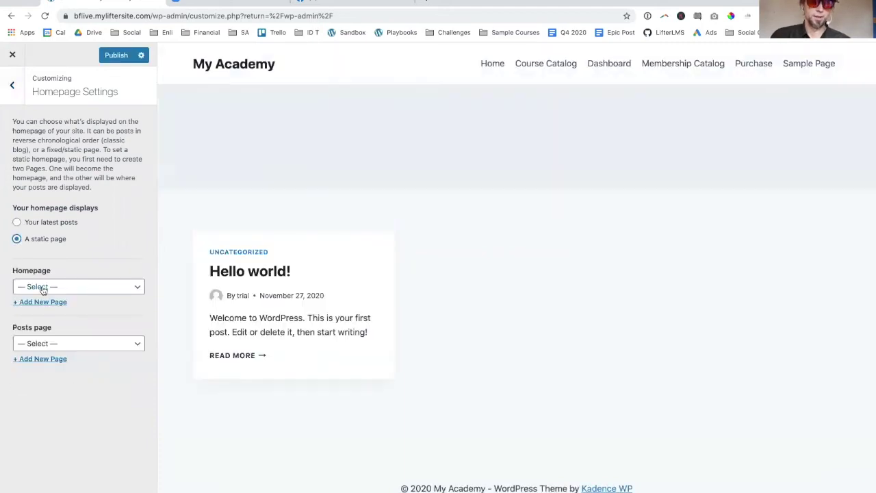
left_click(43, 287)
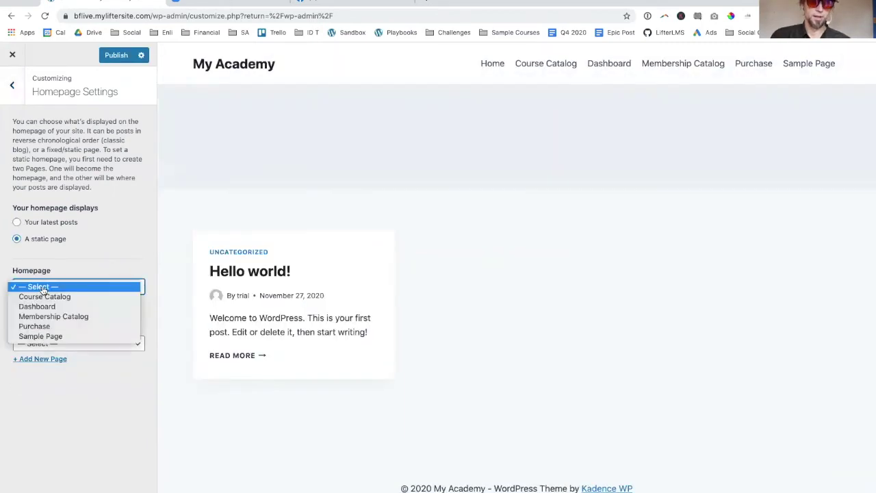
left_click(52, 336)
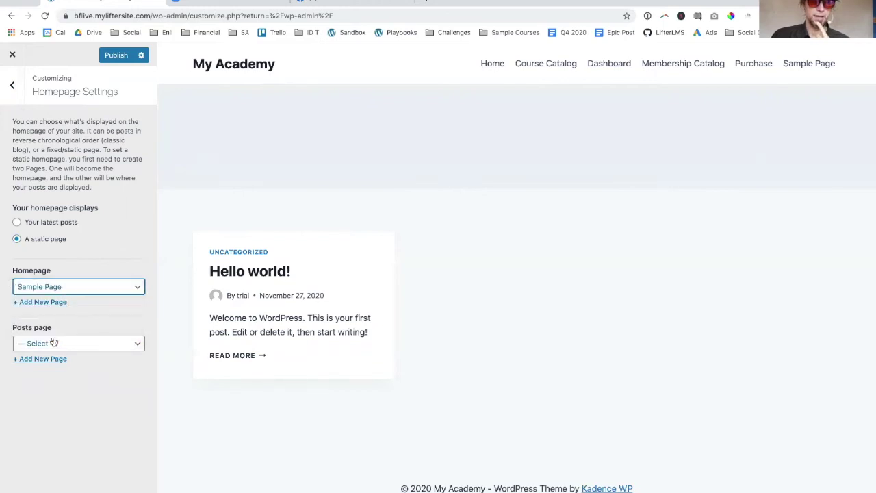
left_click(123, 58)
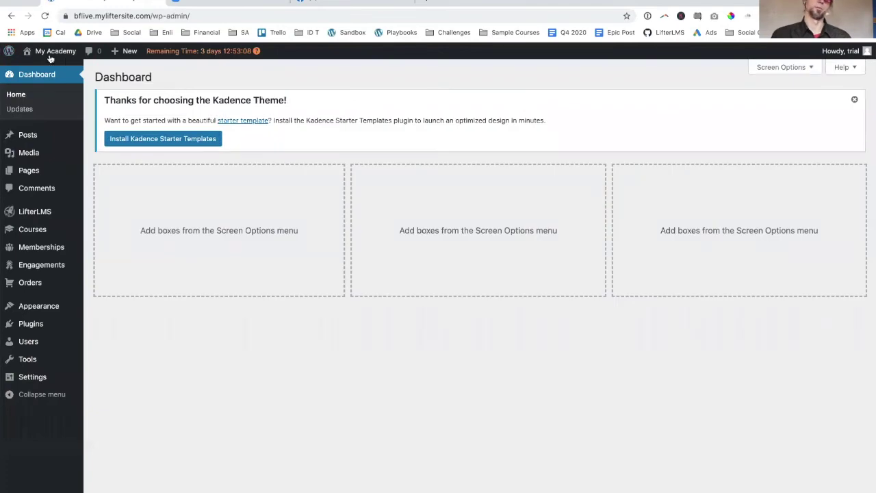
Visit the live site to check its Home page, and return to the admin dashboard.
left_click(37, 70)
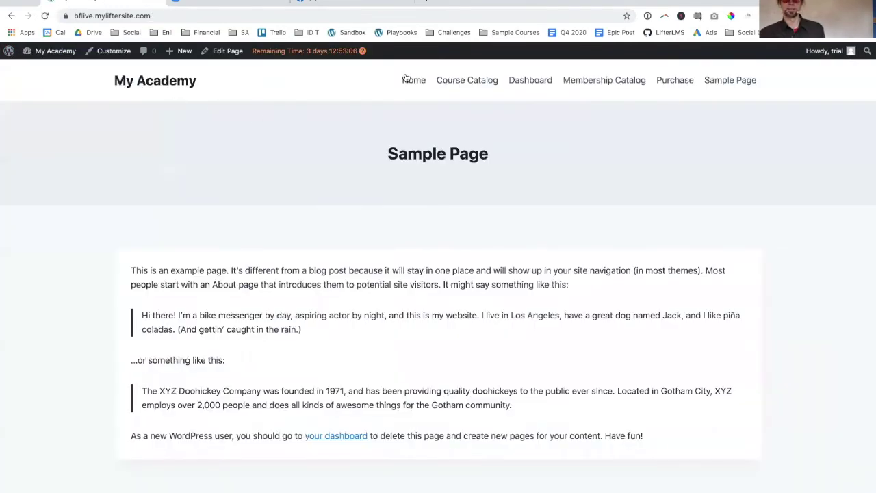
left_click(405, 80)
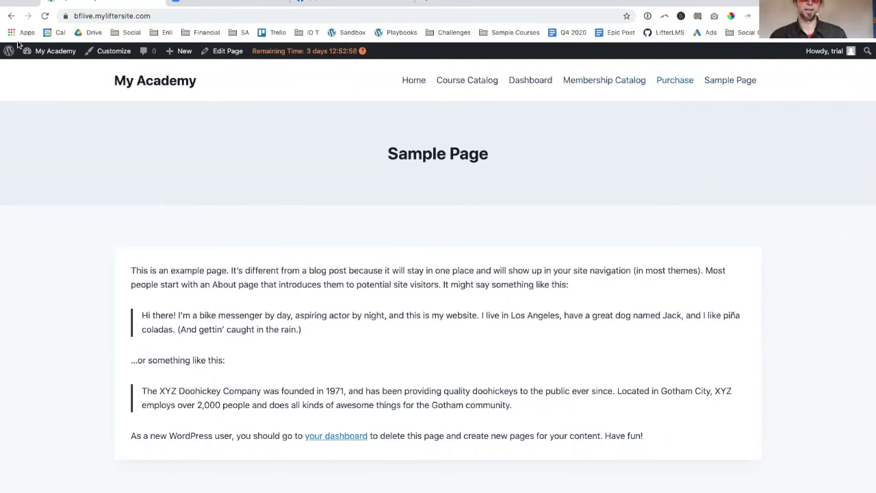
mouse_move(32, 53)
left_click(40, 69)
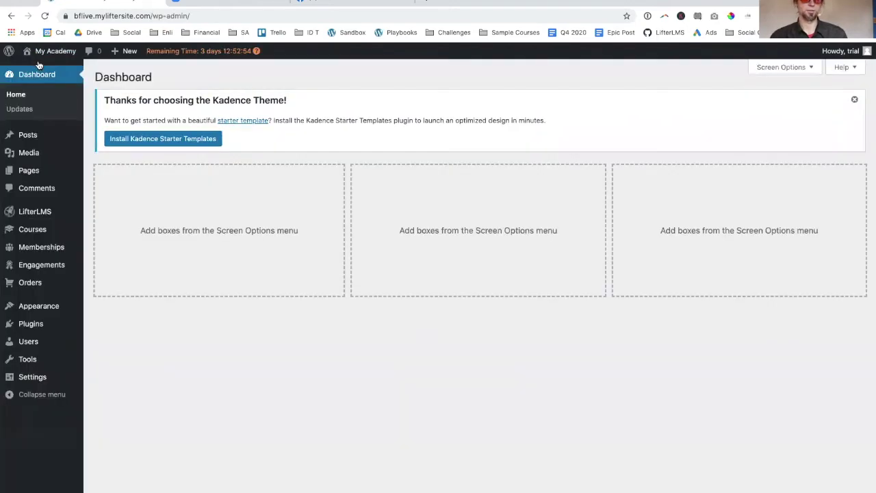
Open the site's navigation menu editor and create a menu named "Main Menu".
mouse_move(43, 305)
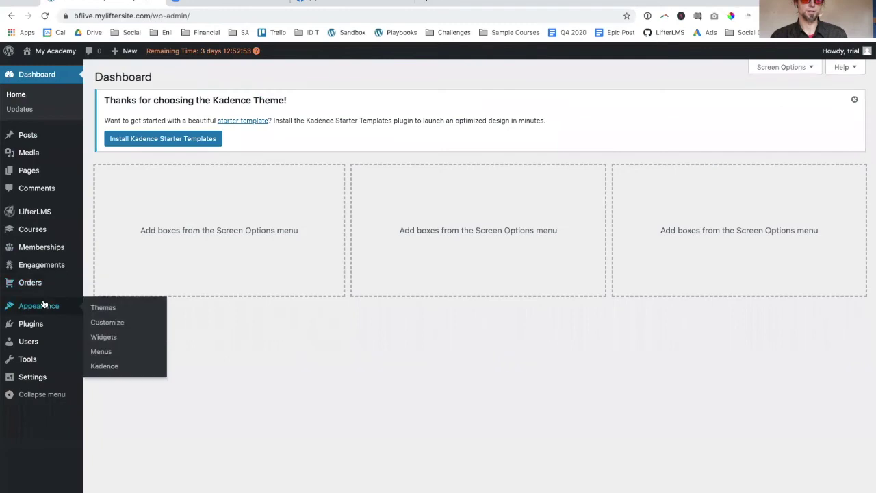
left_click(108, 351)
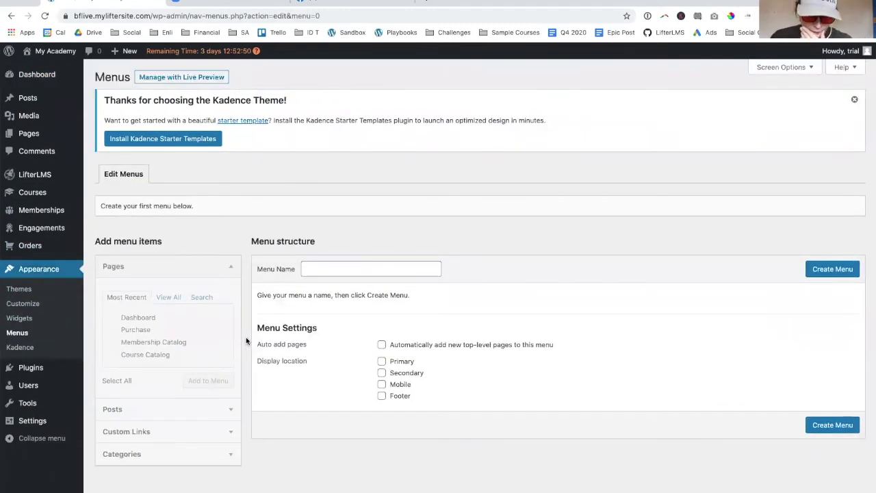
left_click(315, 271)
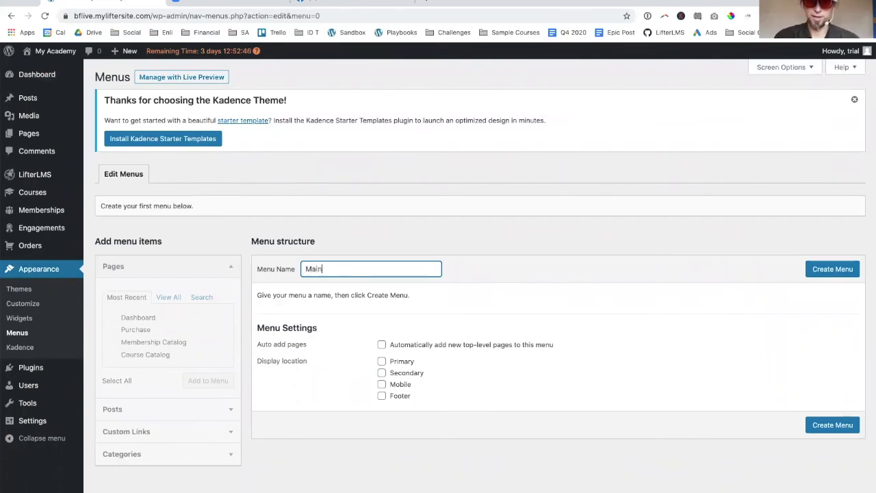
left_click(847, 269)
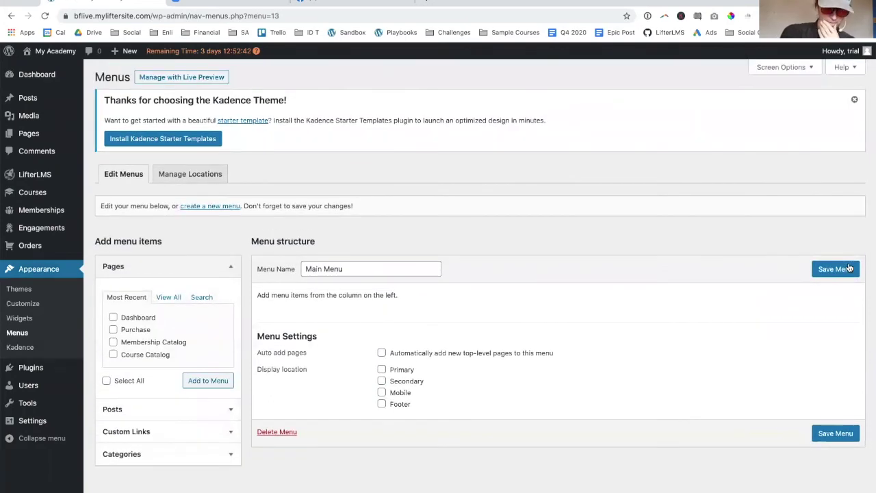
scroll(186, 344, "up", 1)
scroll(185, 349, "down", 1)
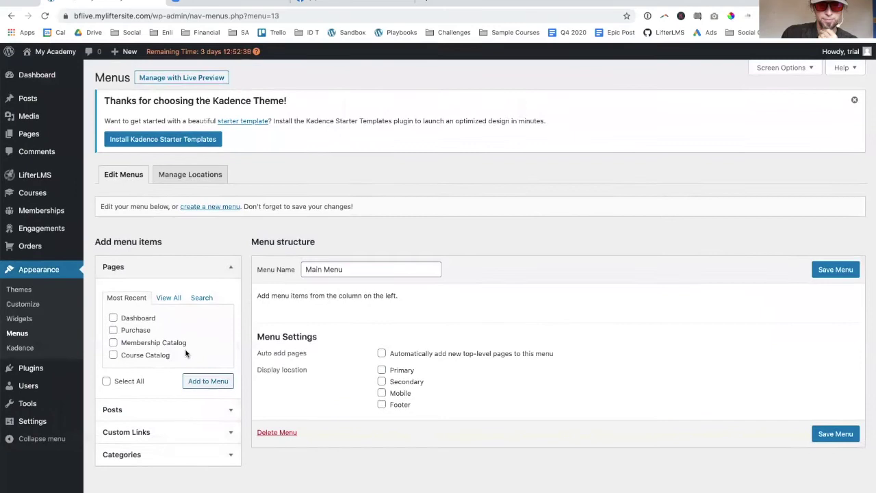
Enable the LifterLMS box among the available menu items and return to the list of pages.
left_click(811, 70)
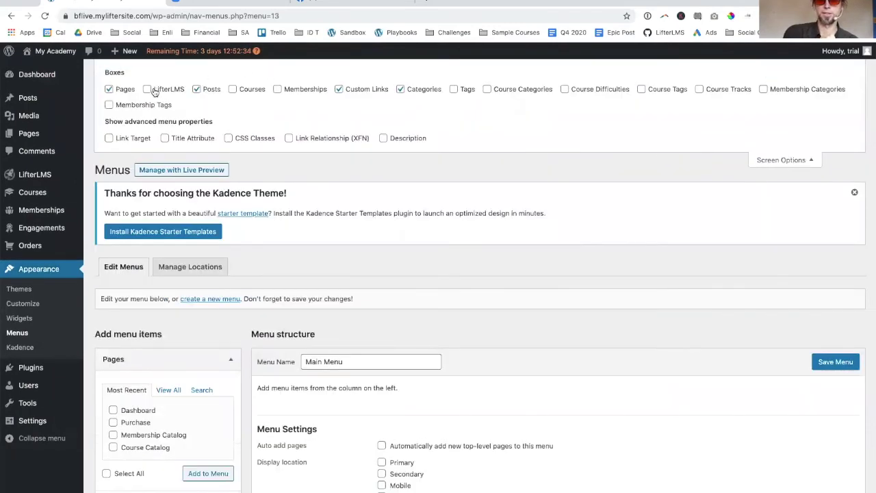
left_click(148, 90)
scroll(182, 288, "down", 3)
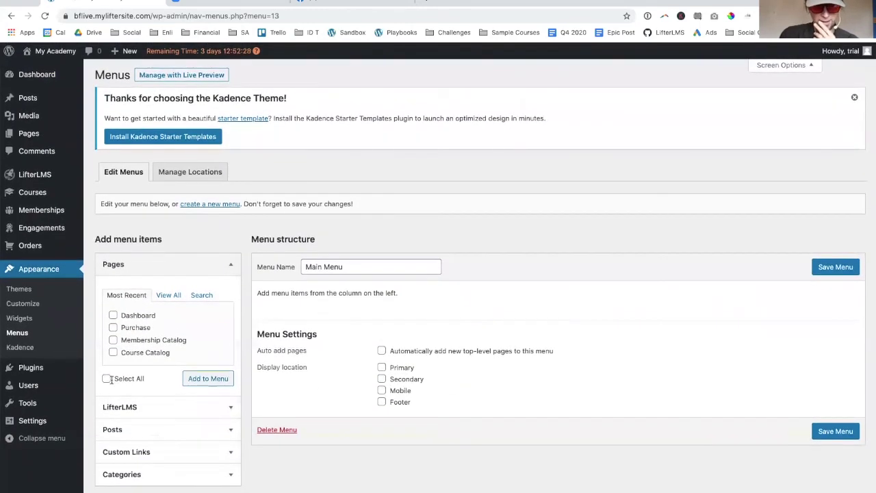
left_click(190, 429)
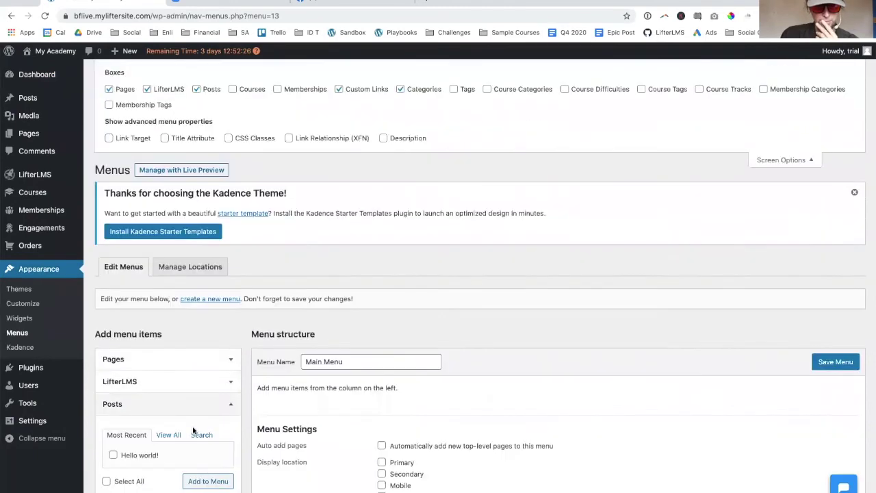
left_click(161, 365)
scroll(192, 409, "down", 2)
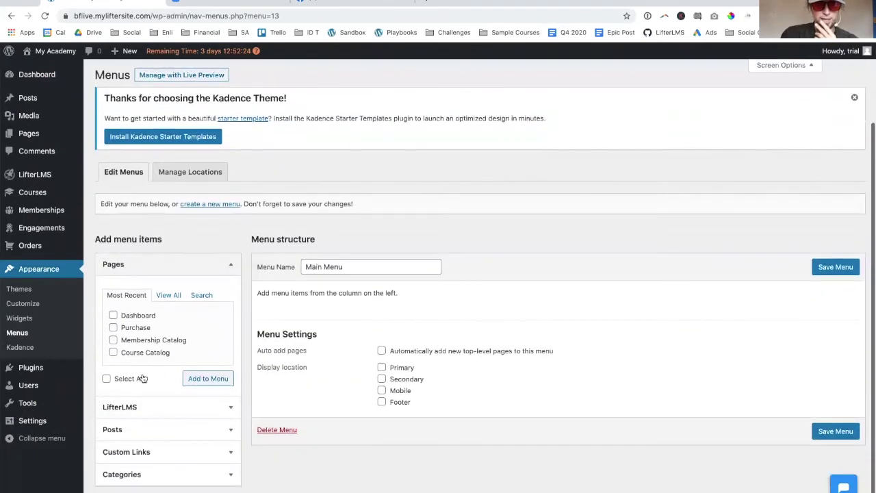
Add the Sample Page, Course Catalog, Dashboard and Membership Catalog pages to Main Menu.
left_click(113, 353)
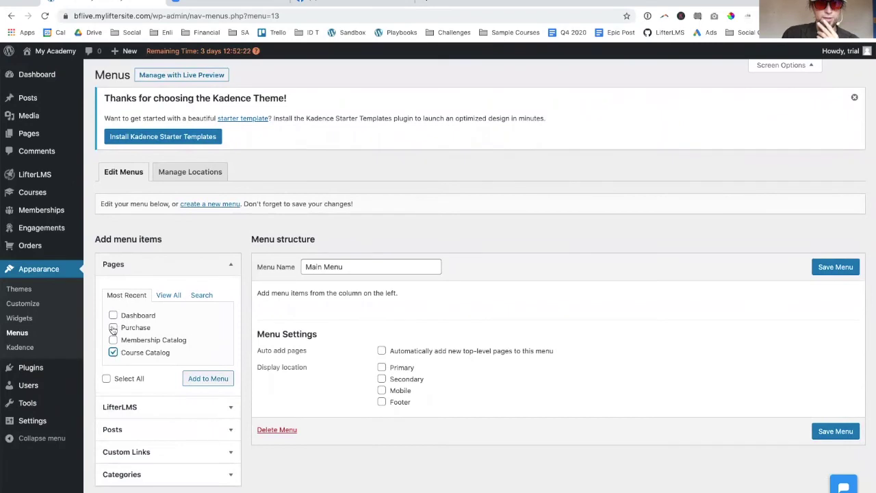
left_click(113, 316)
left_click(172, 295)
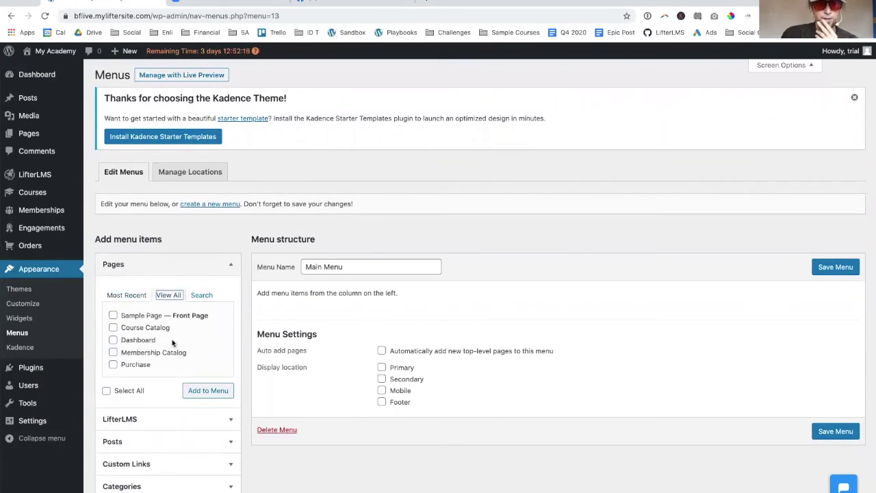
left_click(113, 315)
left_click(113, 328)
left_click(113, 340)
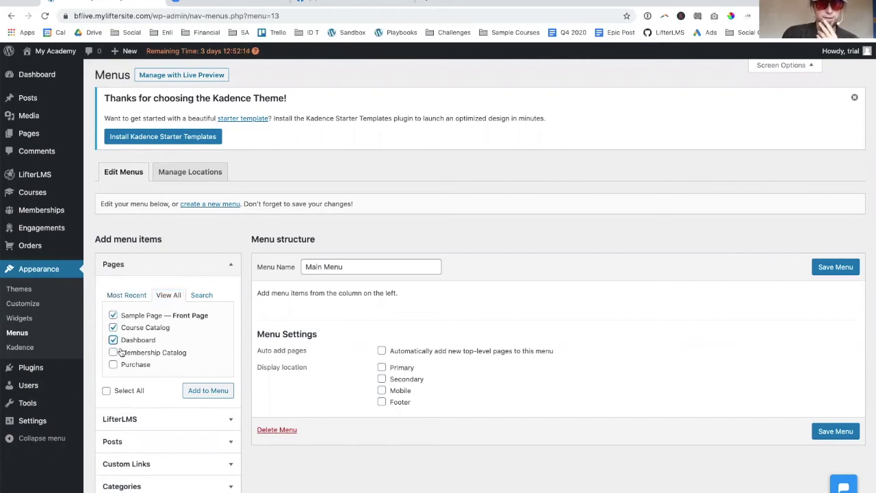
left_click(112, 352)
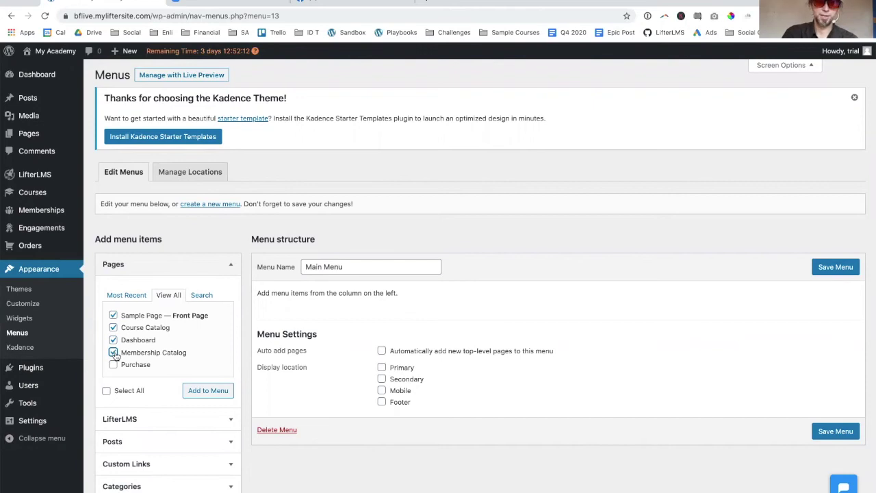
left_click(183, 428)
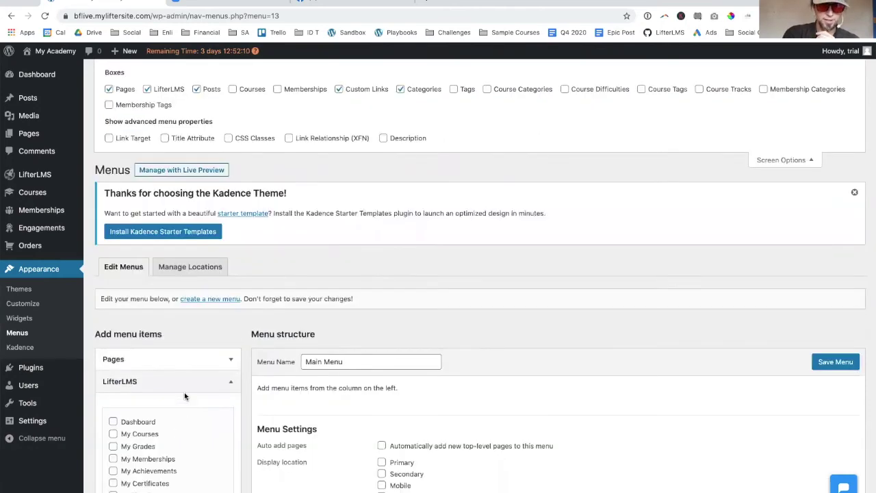
left_click(162, 364)
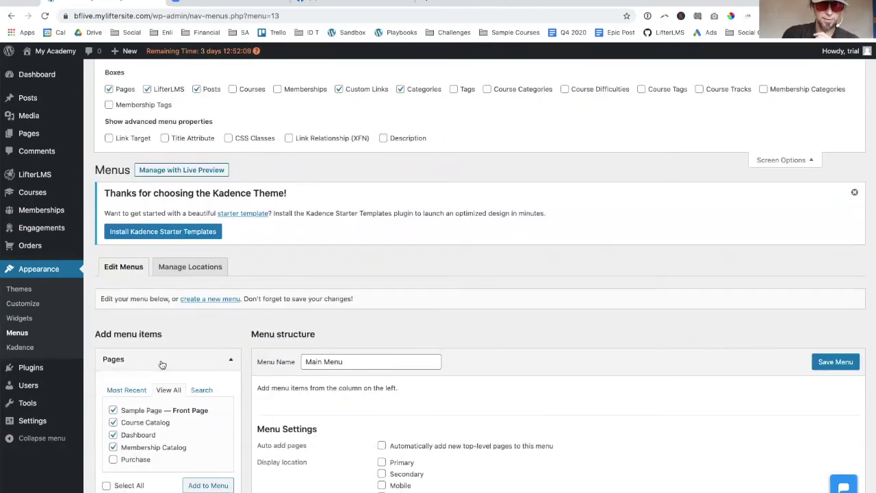
left_click(209, 485)
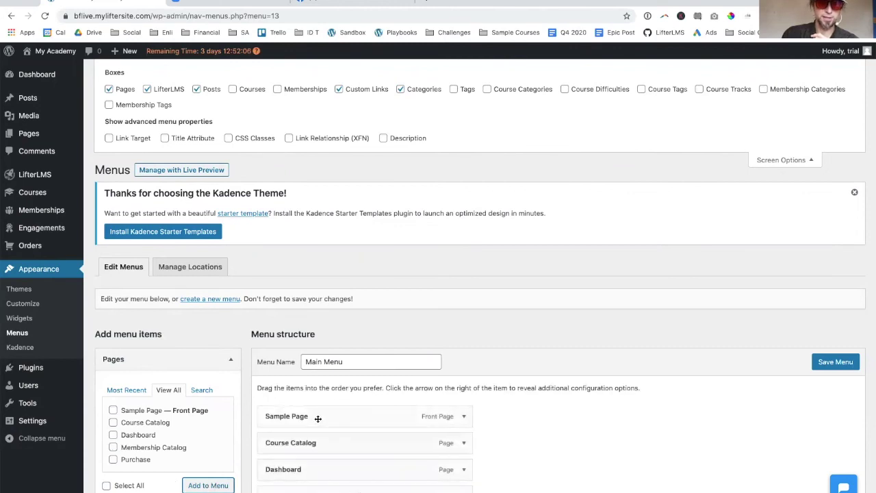
Add the LifterLMS Sign In and Sign Out links to Main Menu.
scroll(183, 394, "down", 1)
scroll(183, 393, "down", 3)
left_click(167, 344)
scroll(173, 396, "down", 2)
left_click(113, 449)
left_click(114, 462)
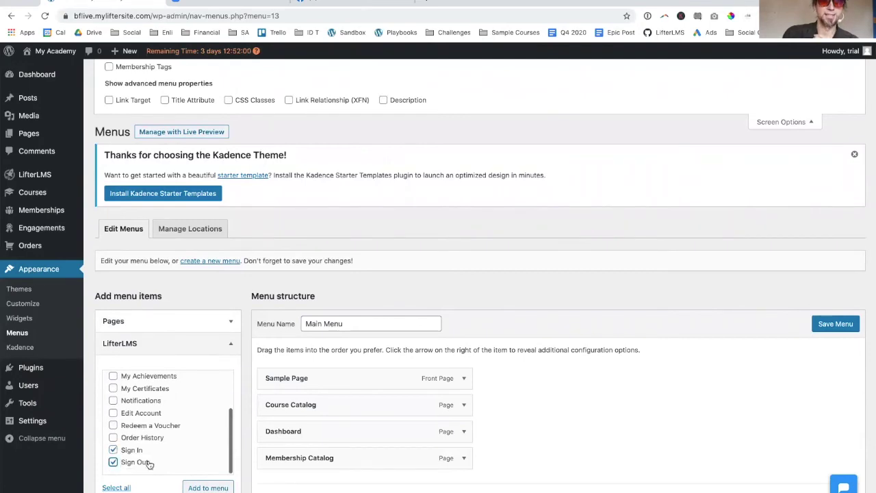
left_click(207, 489)
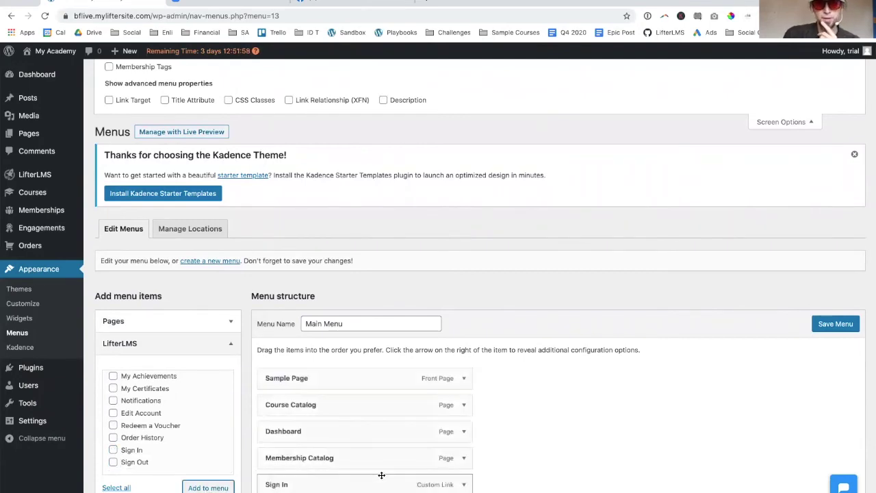
Change the navigation label of the Sample Page menu item to "Home".
scroll(381, 475, "down", 1)
scroll(381, 475, "down", 2)
left_click(463, 193)
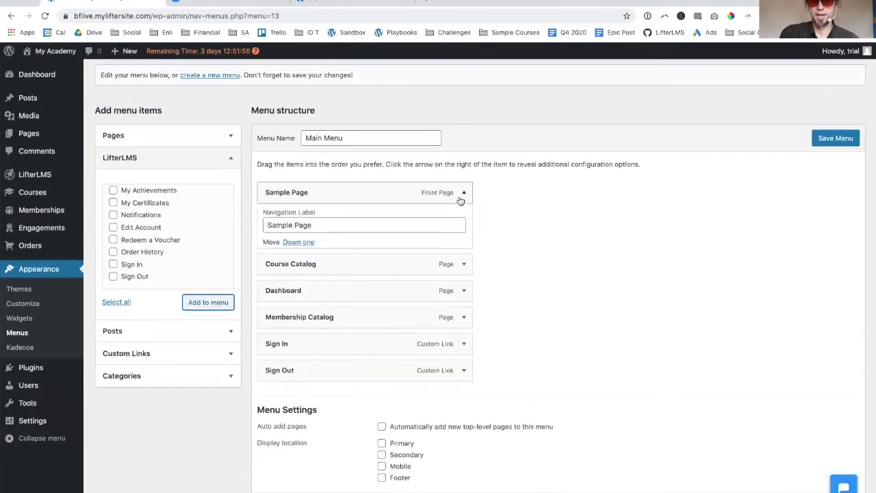
left_click_drag(309, 227, 203, 226)
type("Home")
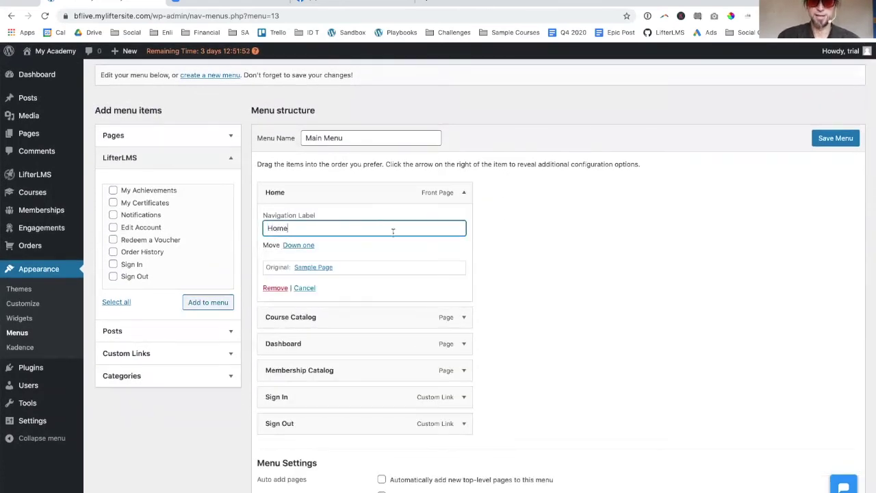
left_click(464, 194)
Change the navigation label of the Course Catalog menu item to "Courses".
left_click(464, 220)
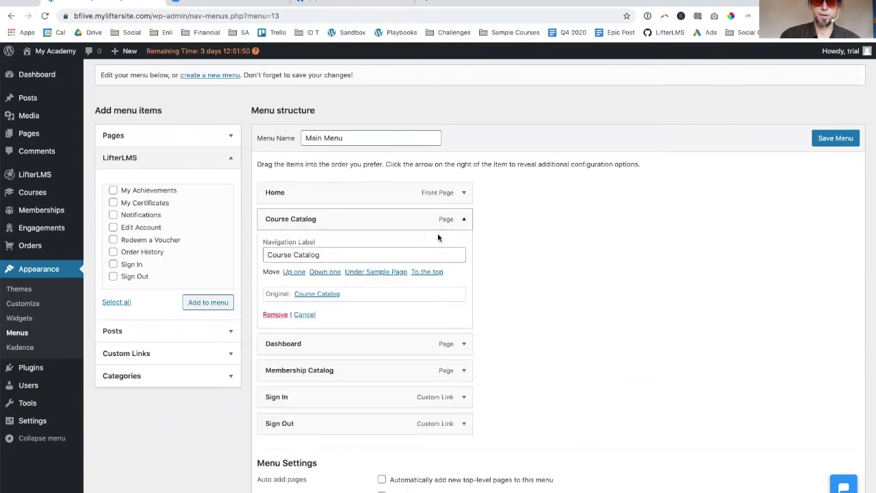
left_click_drag(343, 252, 287, 255)
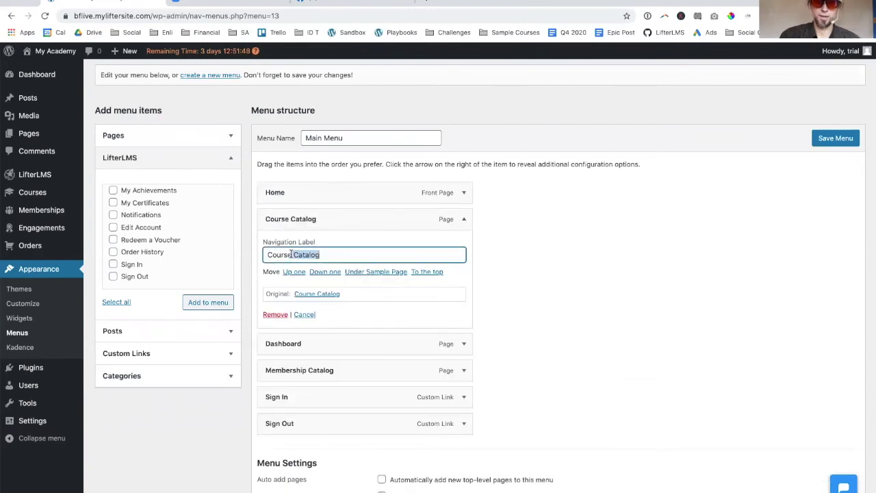
type("ses")
left_click(464, 219)
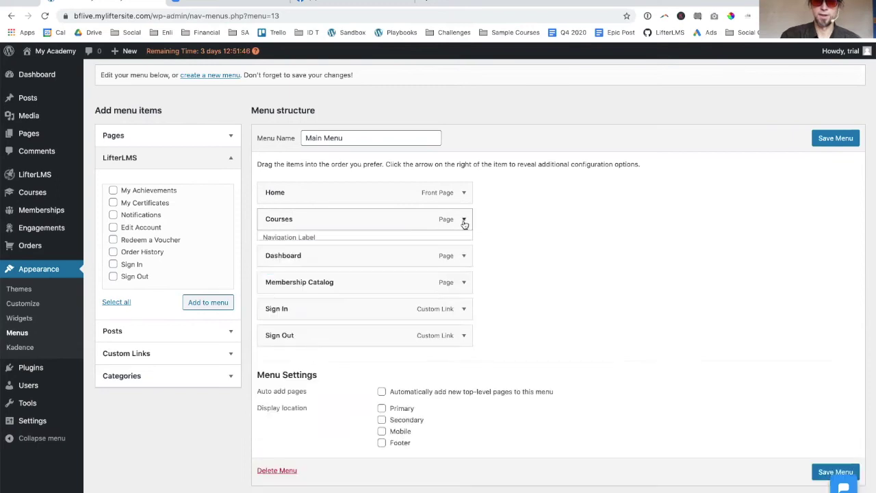
Move the Dashboard item below Membership Catalog and shorten the Membership Catalog label to "Membership".
left_click_drag(418, 246, 417, 302)
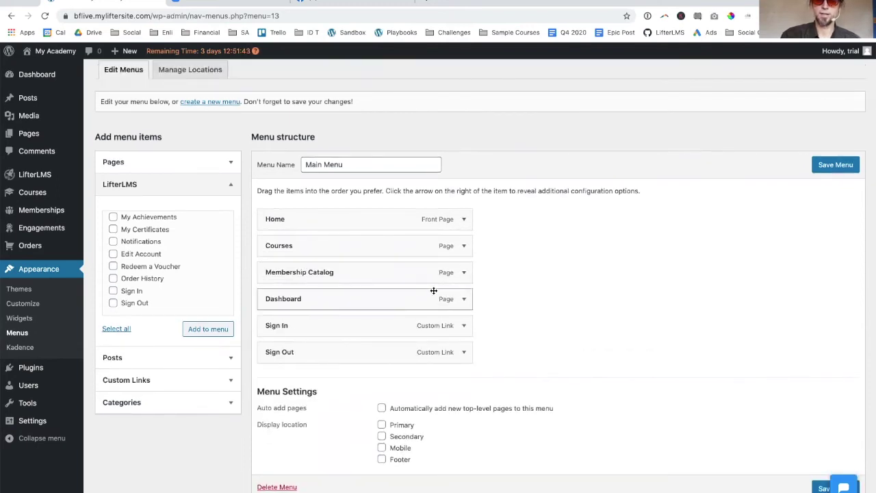
left_click(465, 273)
left_click_drag(362, 305, 307, 308)
key("BackSpace")
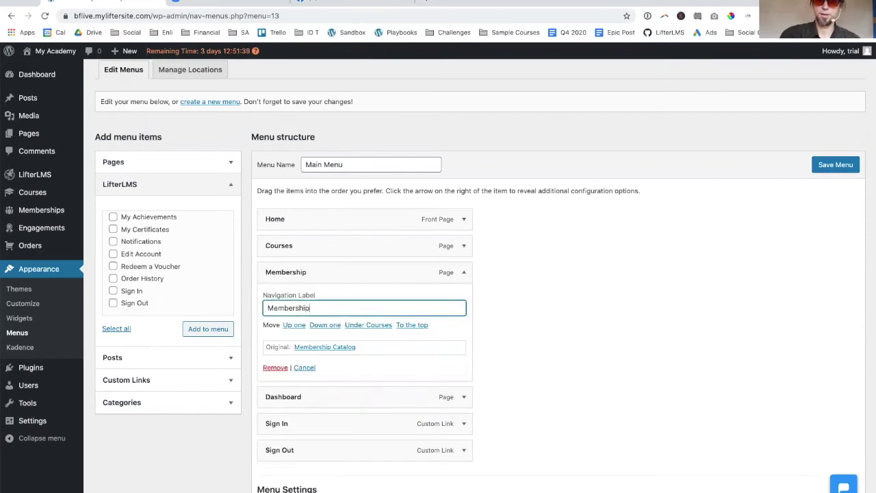
left_click(464, 274)
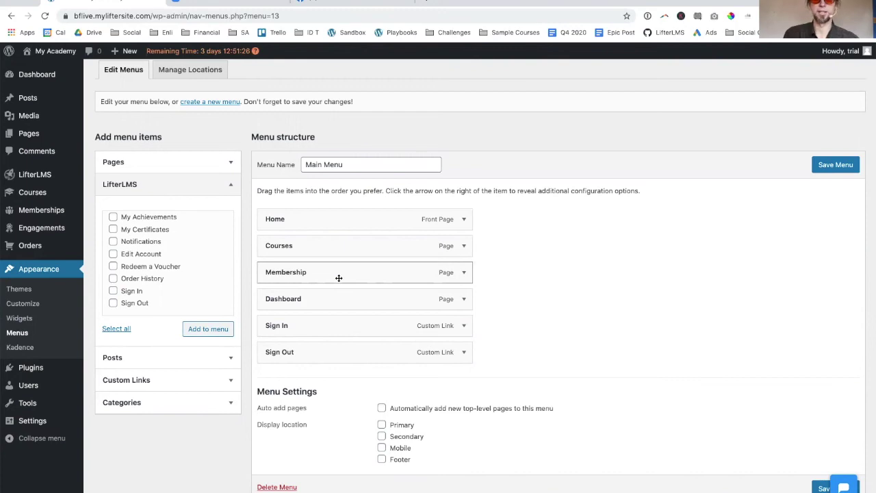
left_click_drag(339, 278, 374, 264)
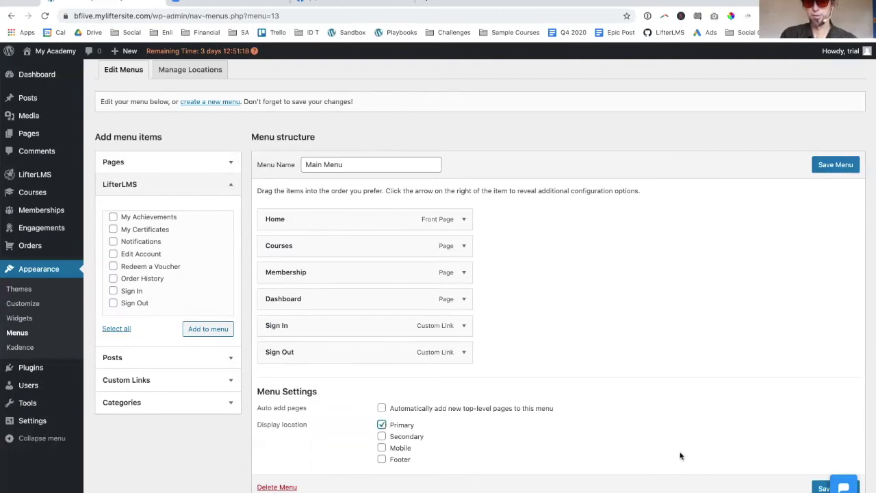
Save Main Menu with Primary as its display location and open the live site.
left_click(820, 488)
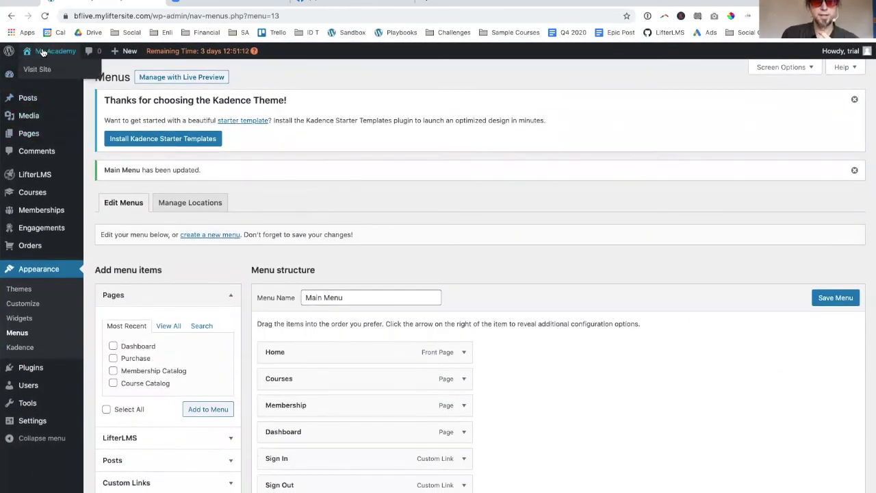
left_click(39, 69)
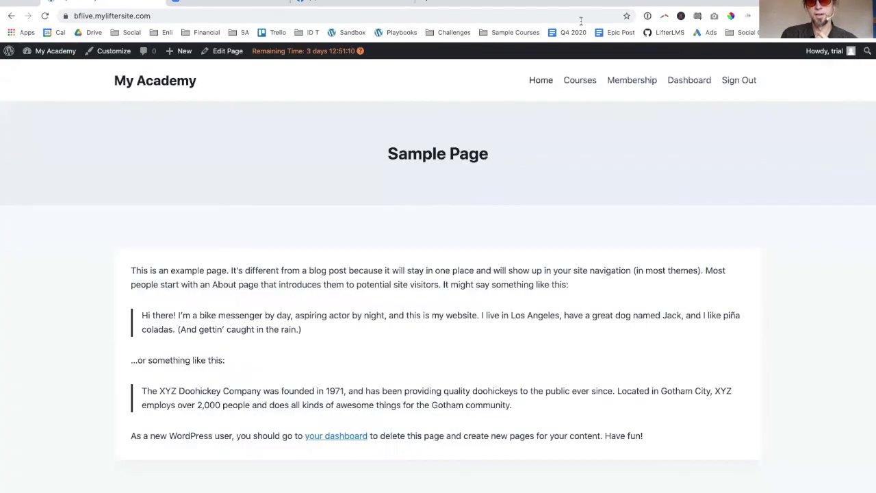
Check the Home, Courses, Membership and Dashboard links in the live site's navigation, ending on the homepage.
left_click(583, 82)
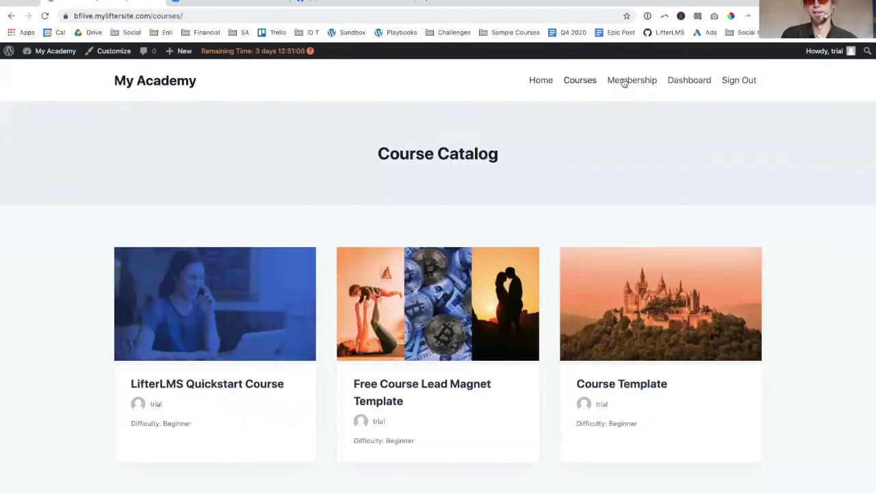
left_click(550, 82)
left_click(587, 82)
left_click(631, 84)
left_click(685, 82)
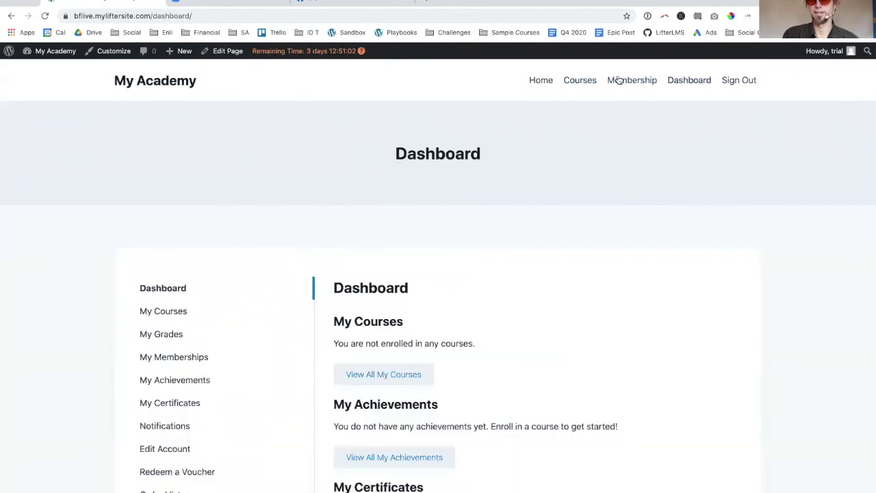
left_click(534, 83)
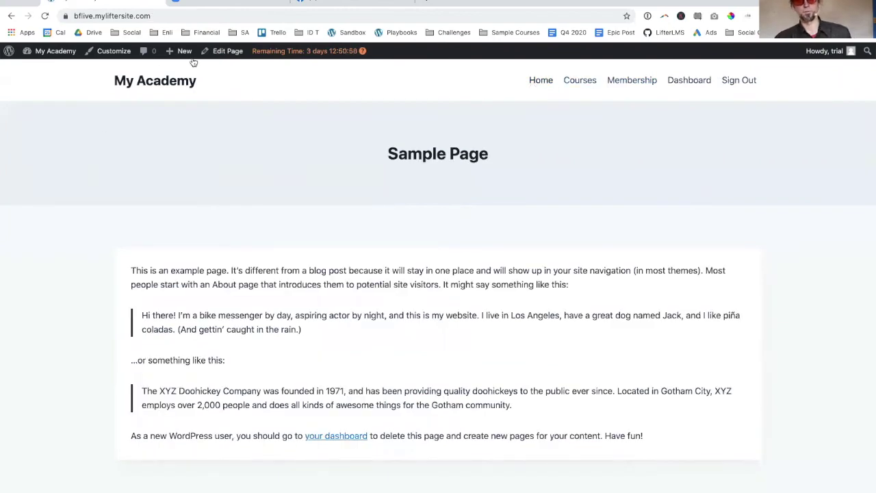
Open the homepage in the block editor, look through the available content blocks, and return to the list of pages.
left_click(221, 53)
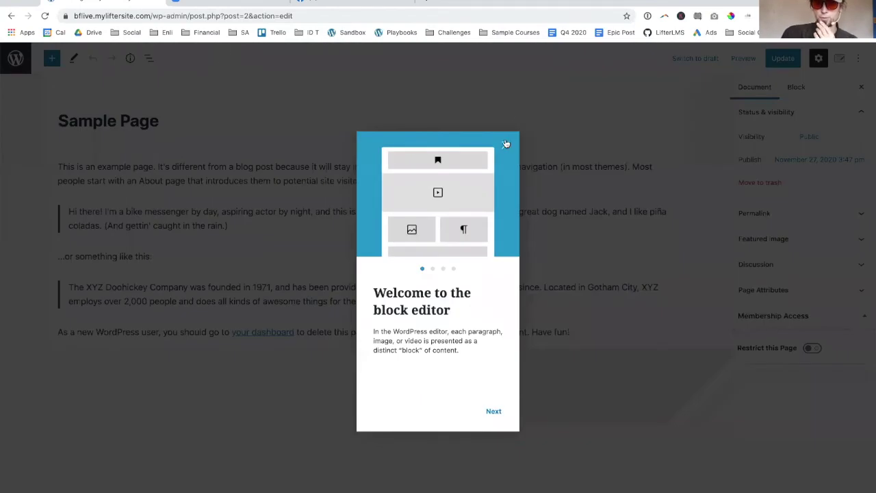
left_click(507, 146)
left_click(219, 209)
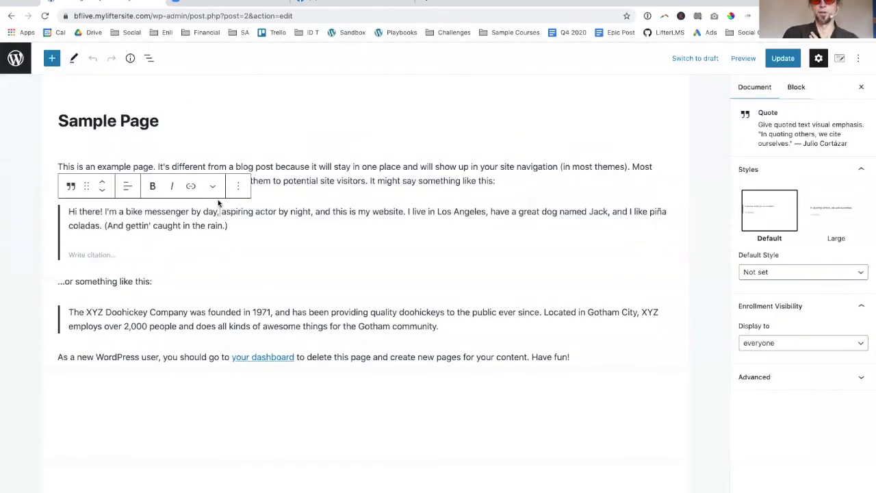
left_click(53, 59)
scroll(126, 282, "down", 6)
scroll(126, 281, "down", 7)
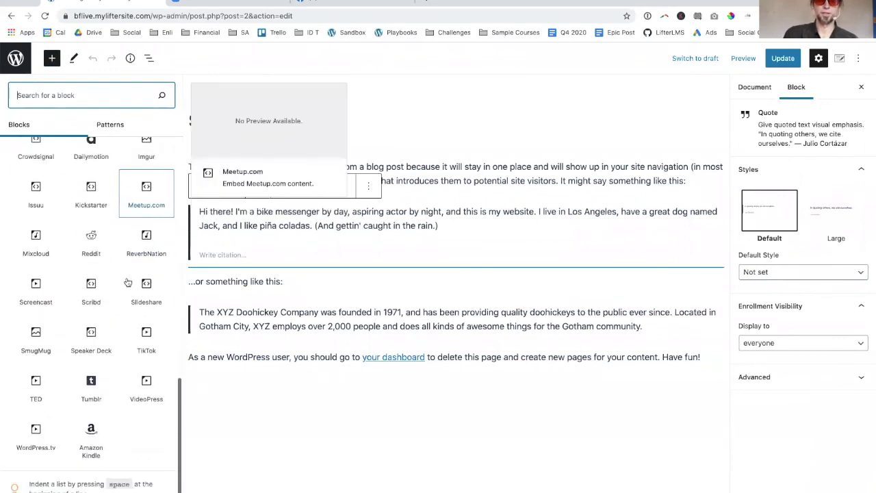
scroll(127, 282, "up", 9)
scroll(127, 282, "up", 5)
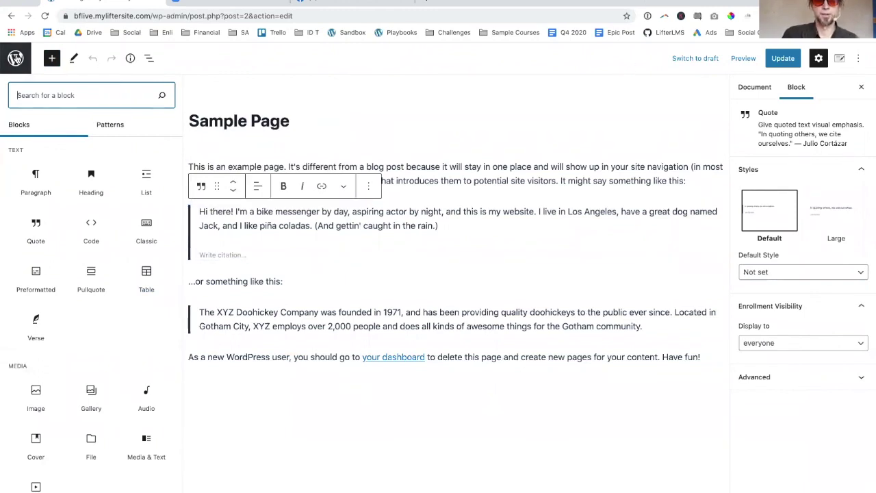
left_click(15, 59)
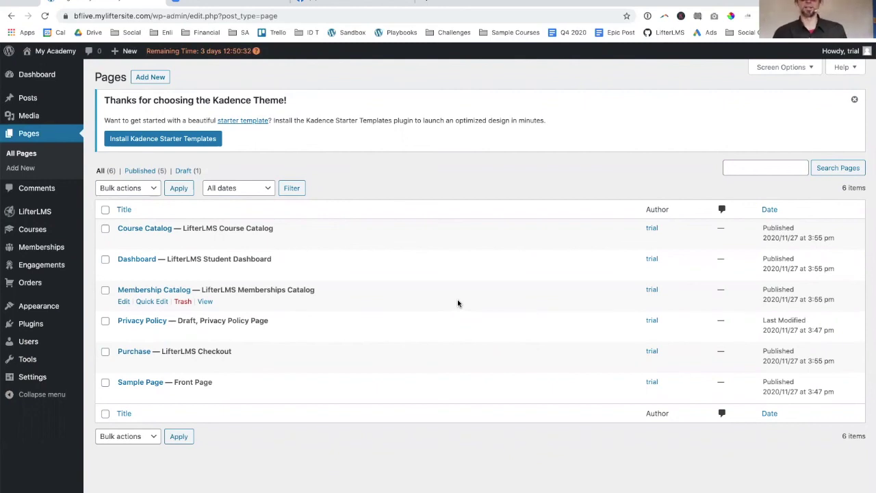
Visit the live site and view its course catalog.
mouse_move(45, 55)
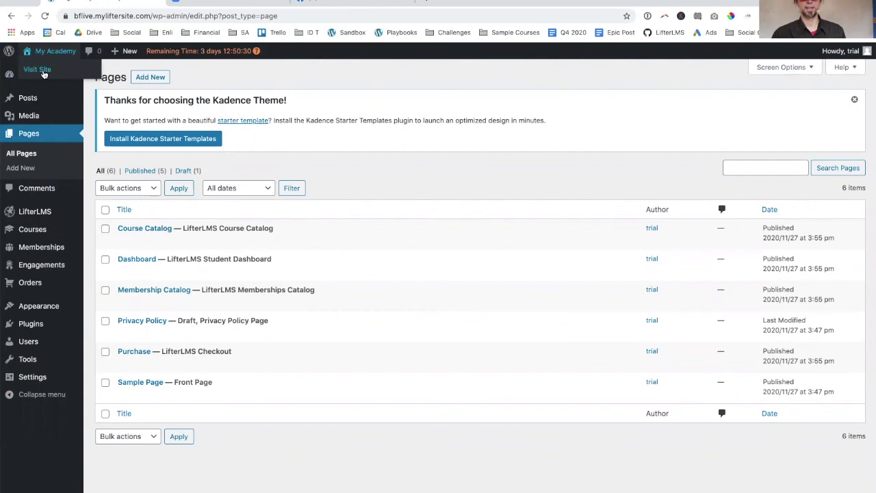
left_click(39, 70)
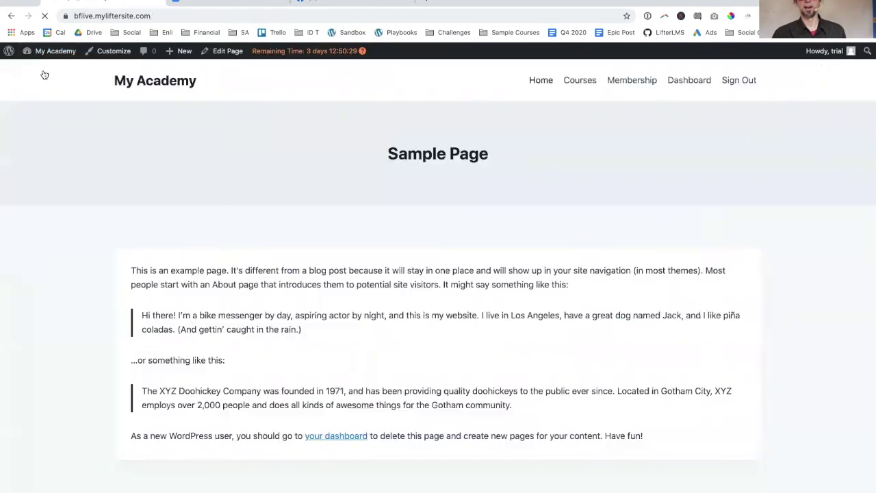
left_click(580, 78)
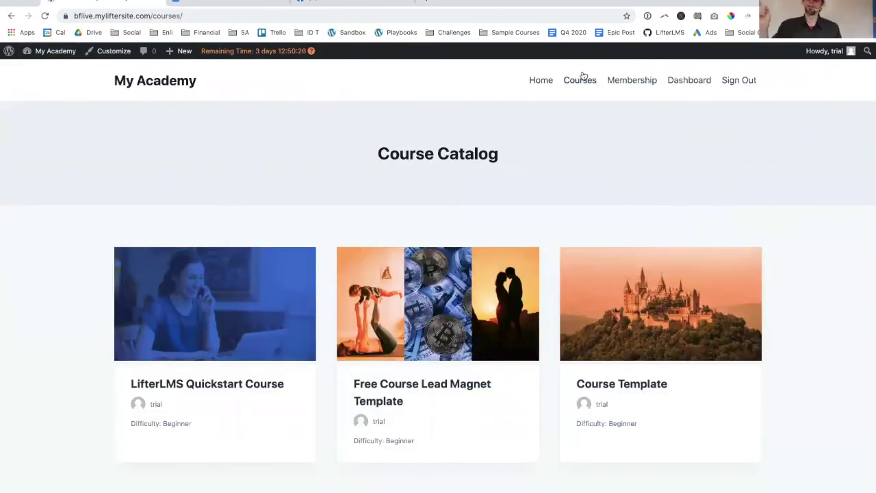